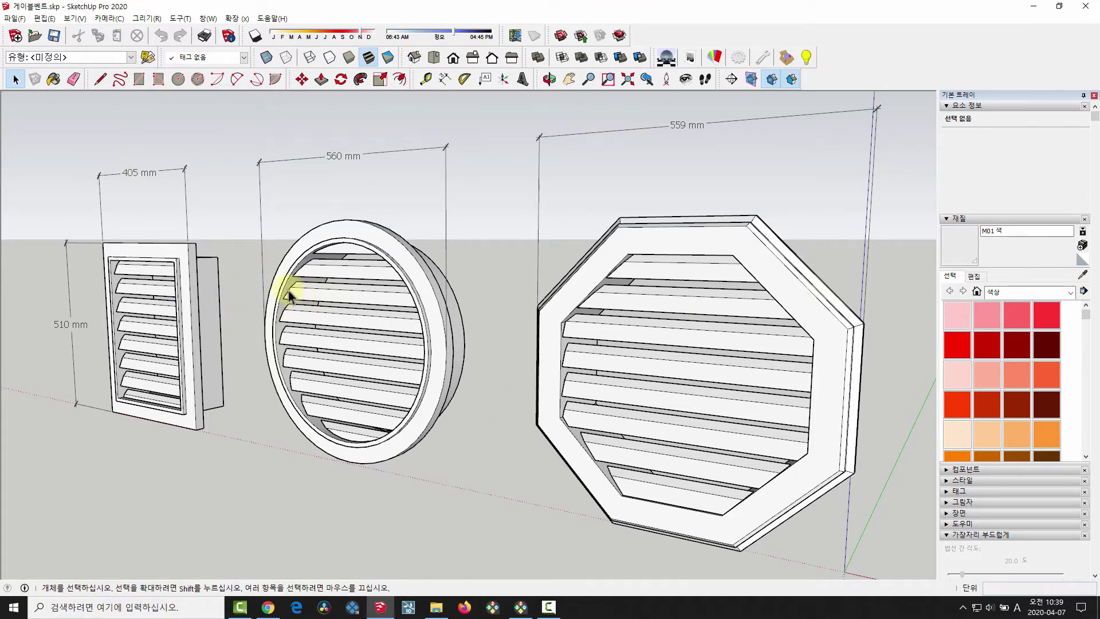
Examine the front faces and overall dimensions of the rectangular, round and octagonal gable vents
middle_drag(287, 287, 208, 281)
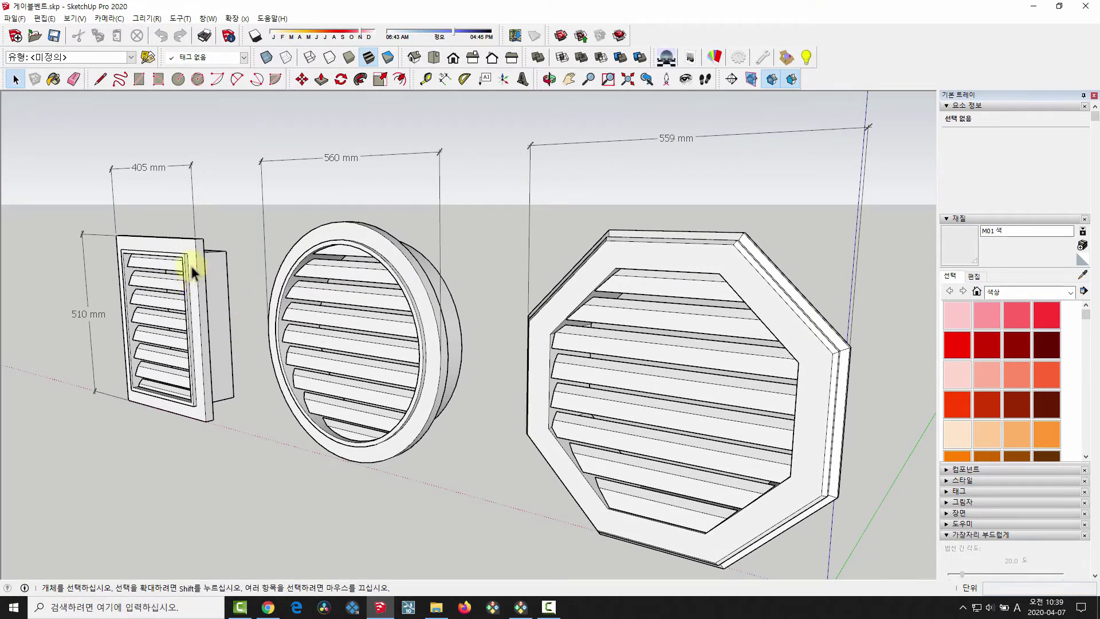
click(190, 263)
click(356, 283)
click(681, 339)
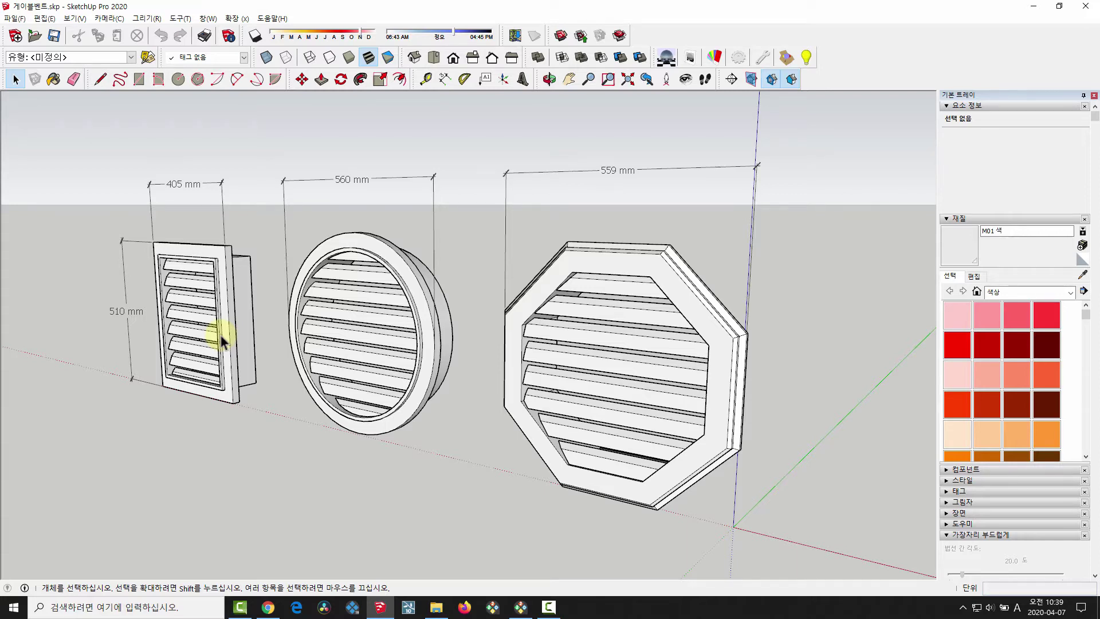
middle_drag(510, 338, 328, 229)
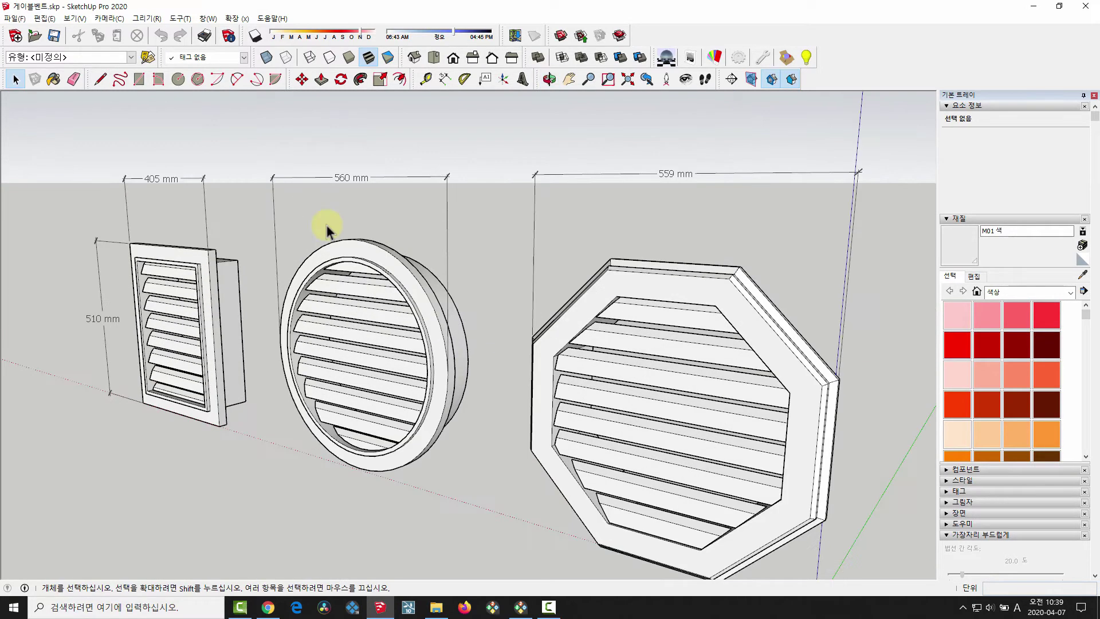
middle_drag(393, 235, 129, 183)
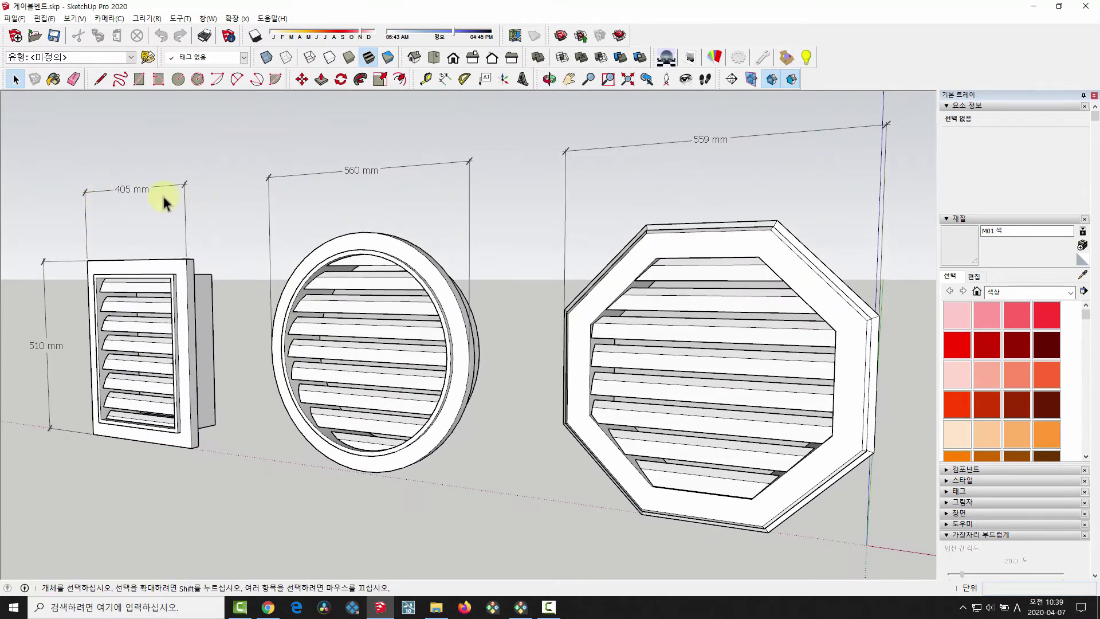
scroll(264, 250, down, 3)
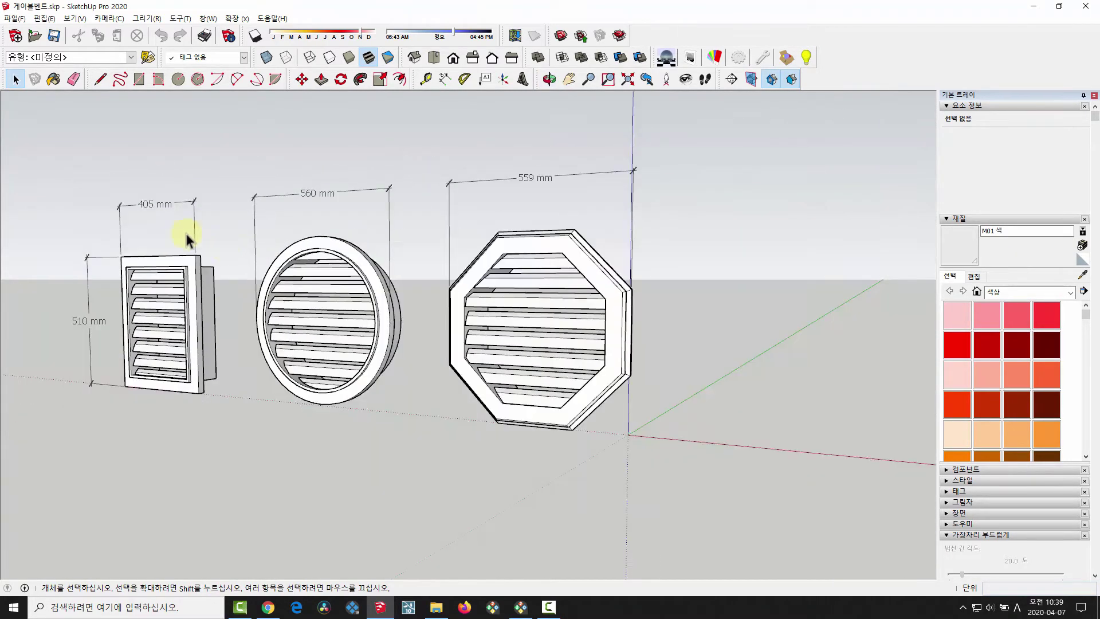
middle_drag(516, 263, 252, 218)
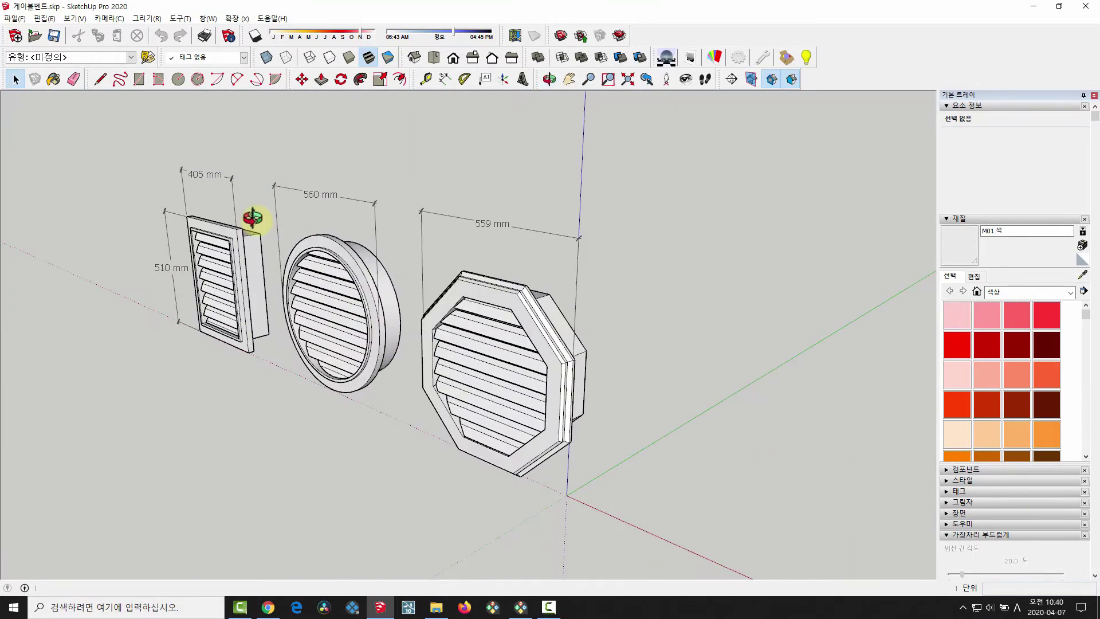
Examine the three gable vents from the side and back, checking their rear sleeves and louvers, and return to the front view
scroll(253, 223, up, 10)
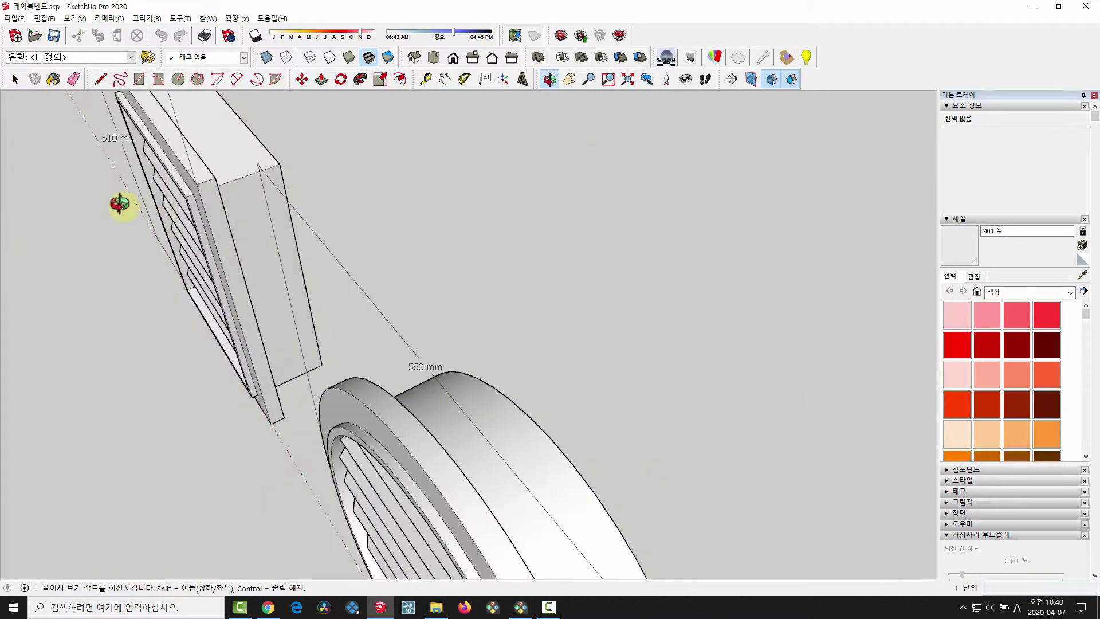
scroll(308, 376, down, 5)
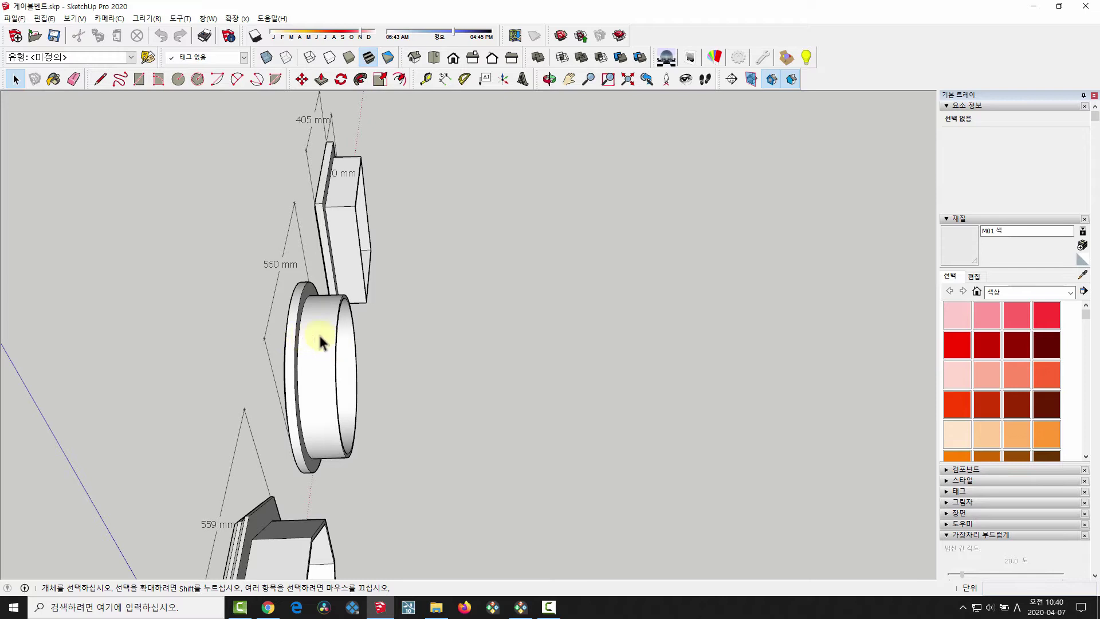
middle_drag(315, 329, 290, 343)
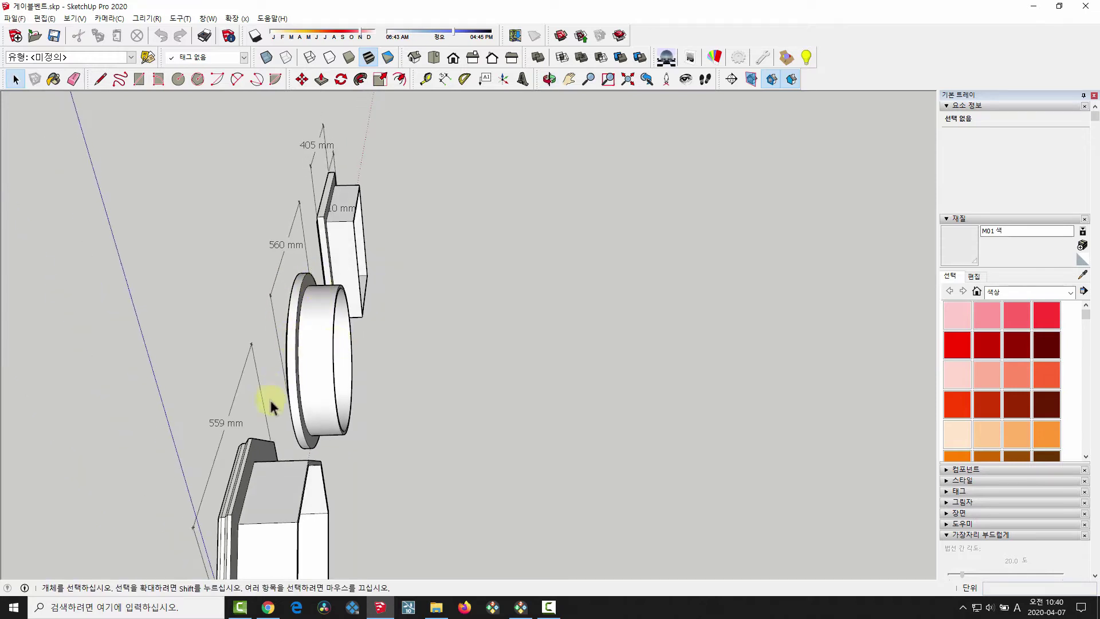
middle_drag(318, 520, 344, 516)
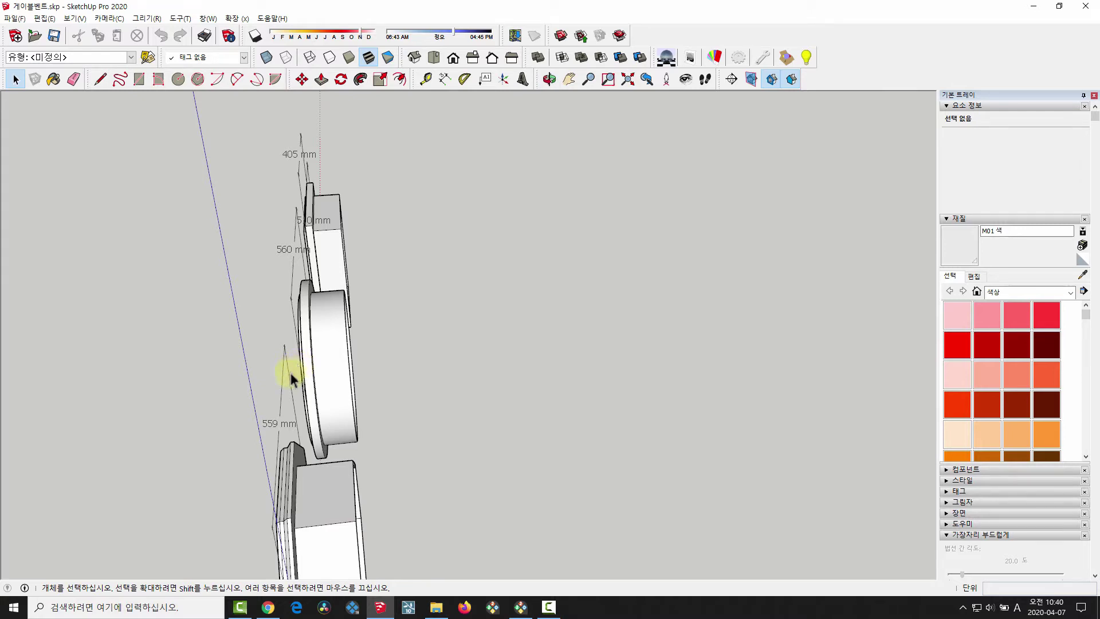
middle_drag(292, 378, 314, 358)
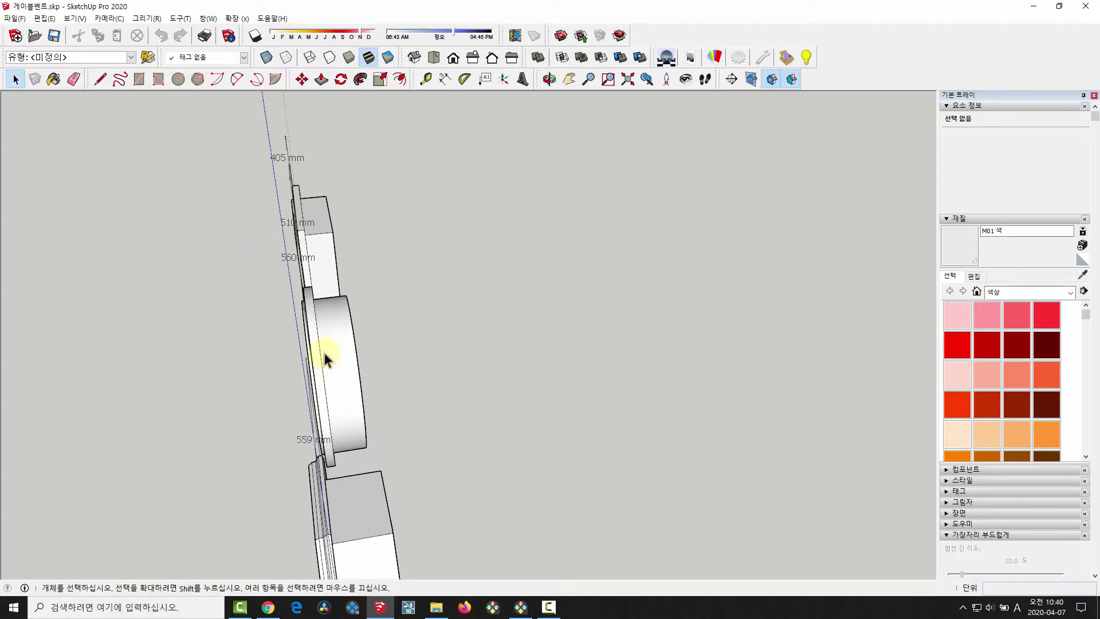
middle_drag(373, 359, 332, 172)
scroll(330, 333, up, 4)
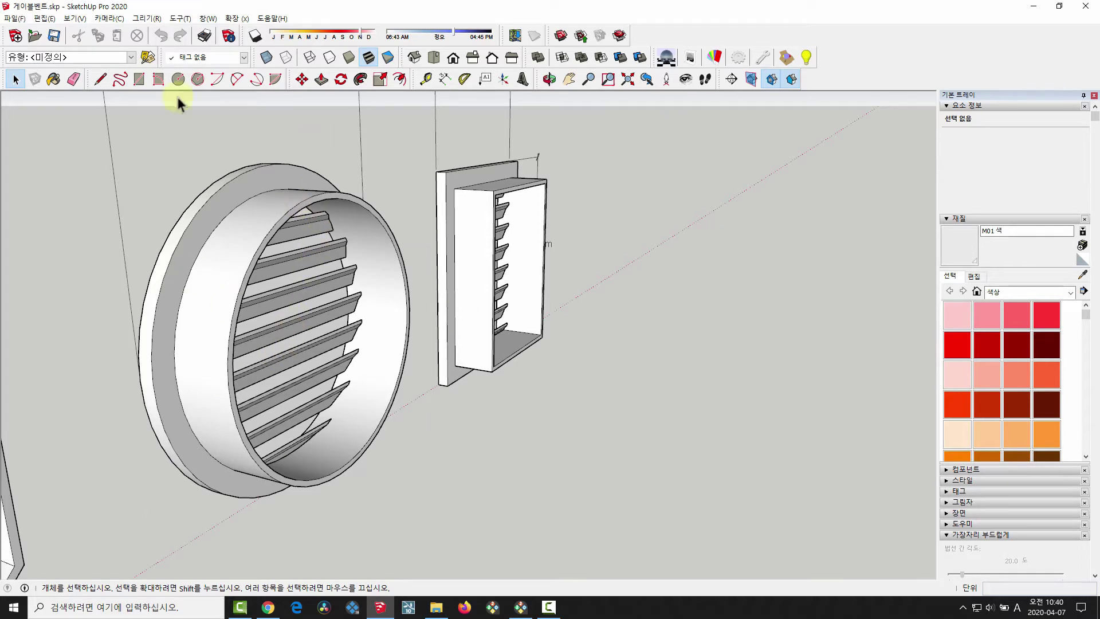
mouse_move(180, 103)
middle_down()
mouse_move(256, 246)
mouse_move(278, 177)
middle_up()
mouse_move(216, 246)
middle_down()
mouse_move(405, 326)
mouse_move(314, 332)
middle_up()
middle_drag(285, 295, 329, 331)
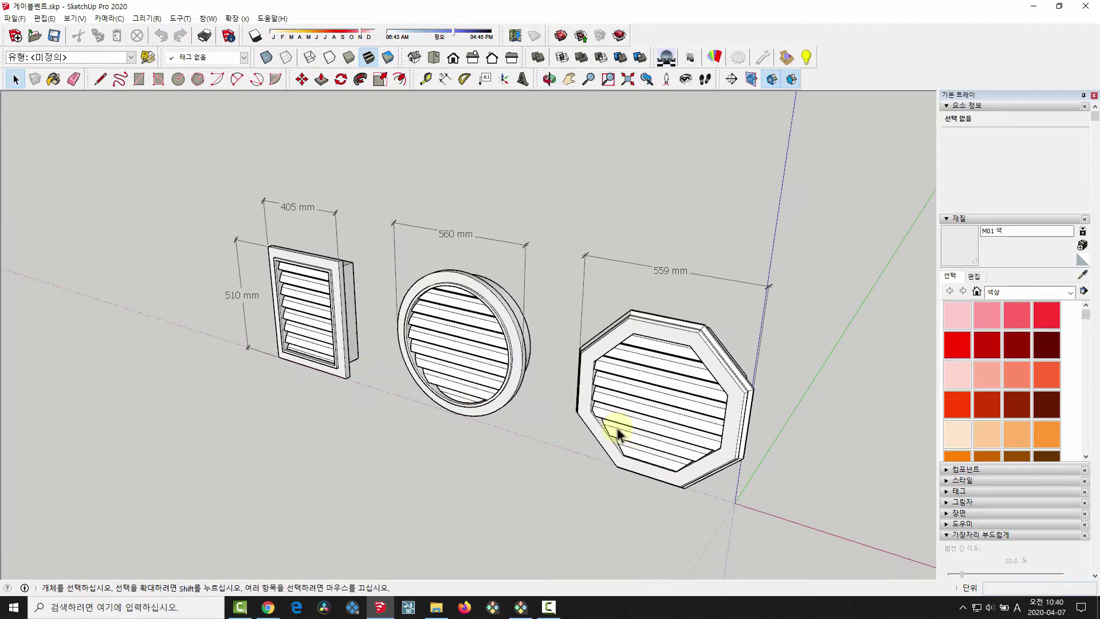
scroll(533, 374, up, 3)
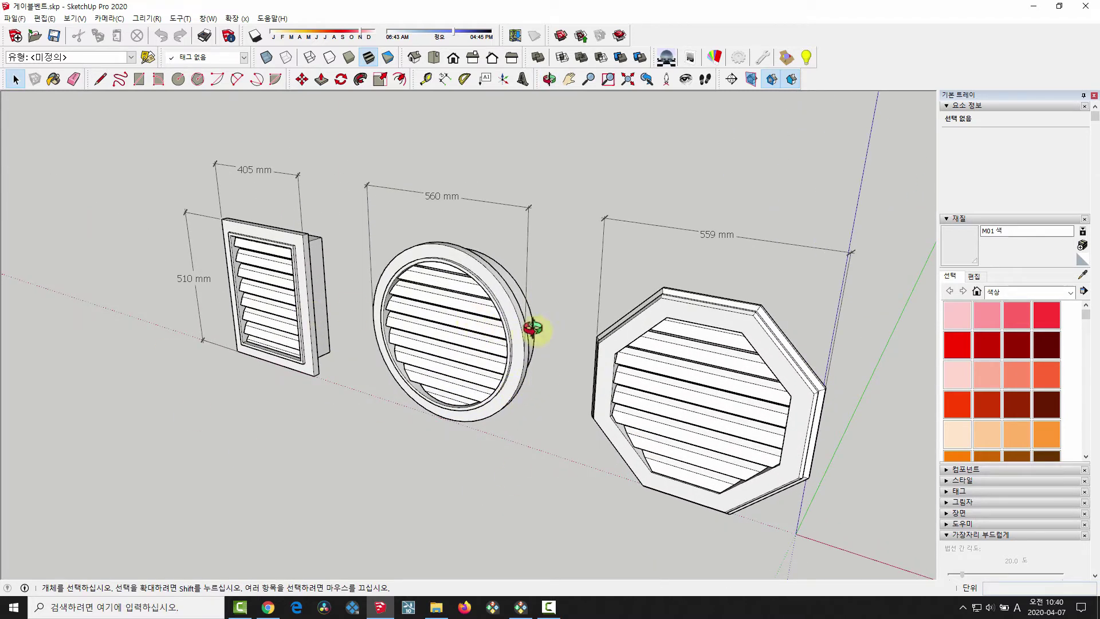
shift+middle_drag(533, 327, 487, 329)
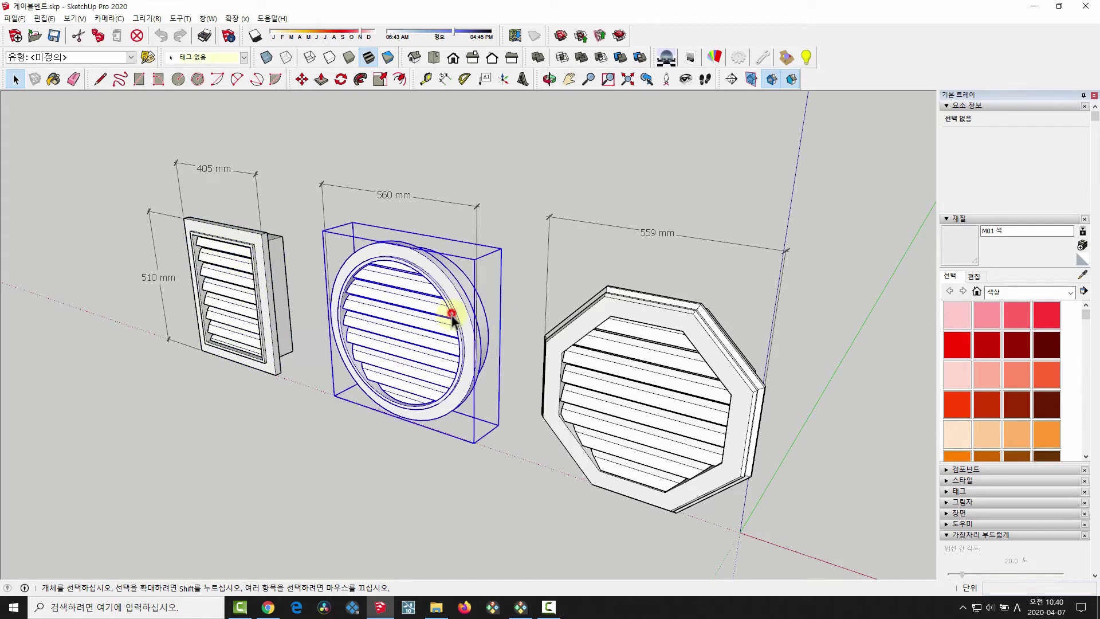
click(635, 354)
click(259, 284)
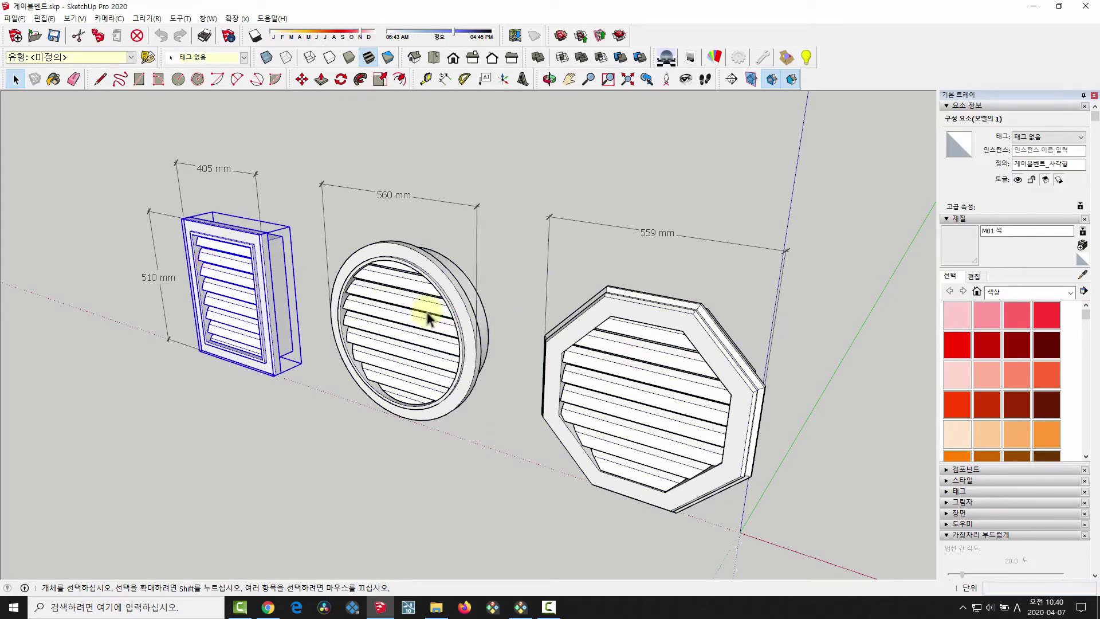
click(427, 311)
click(232, 267)
right_click(229, 250)
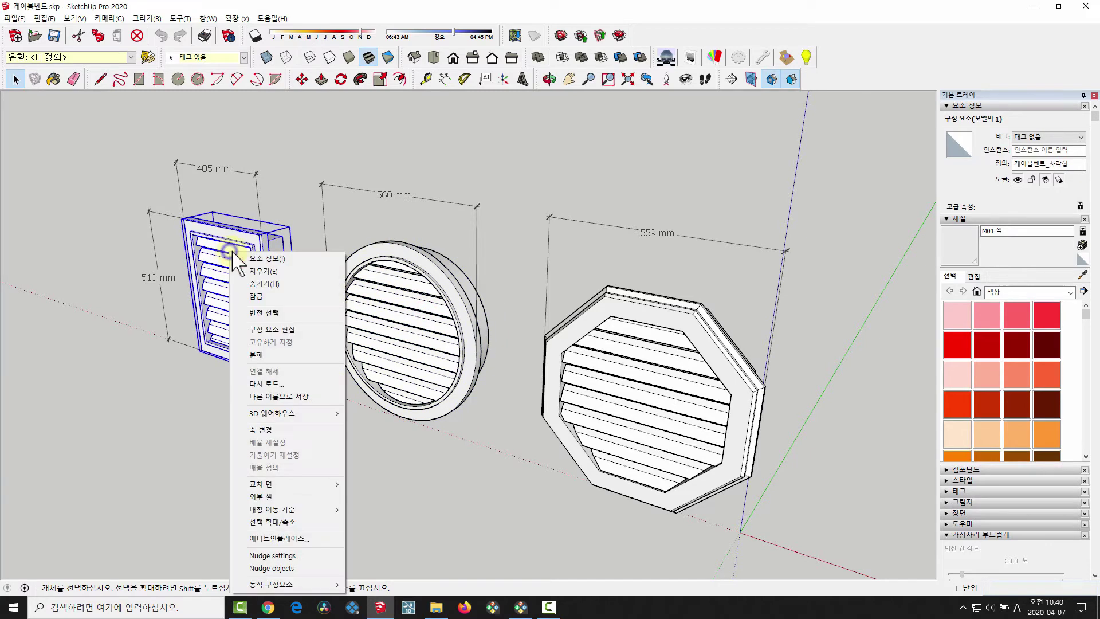
click(322, 397)
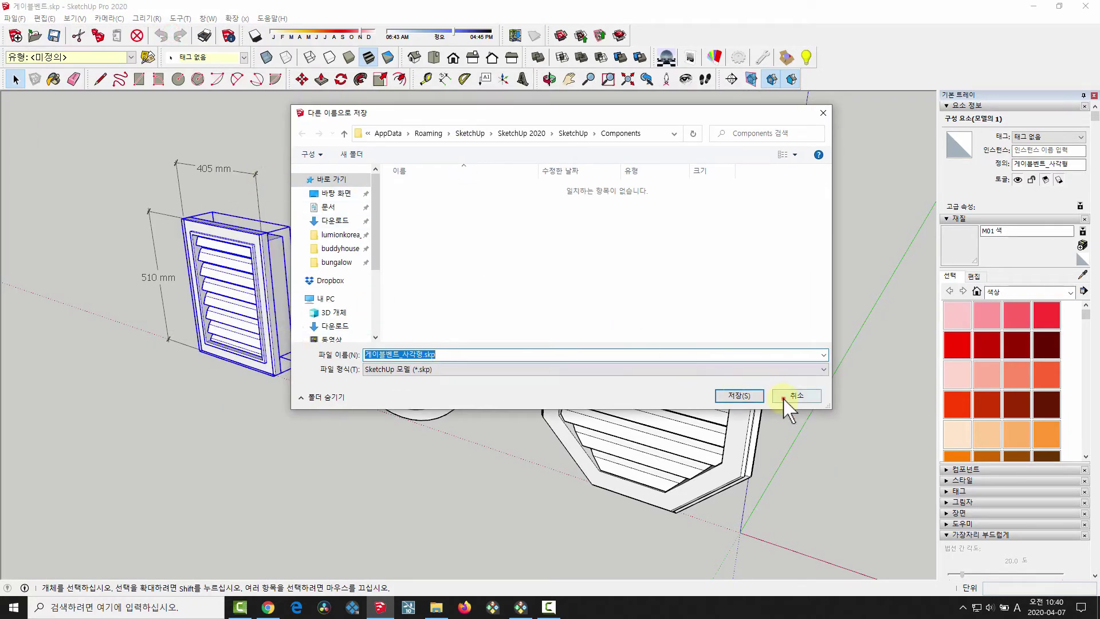
click(788, 401)
Open the 벤트 folder in File Explorer, switch to ARCHline.XP and bring the folder window in front of its drawing area
click(436, 607)
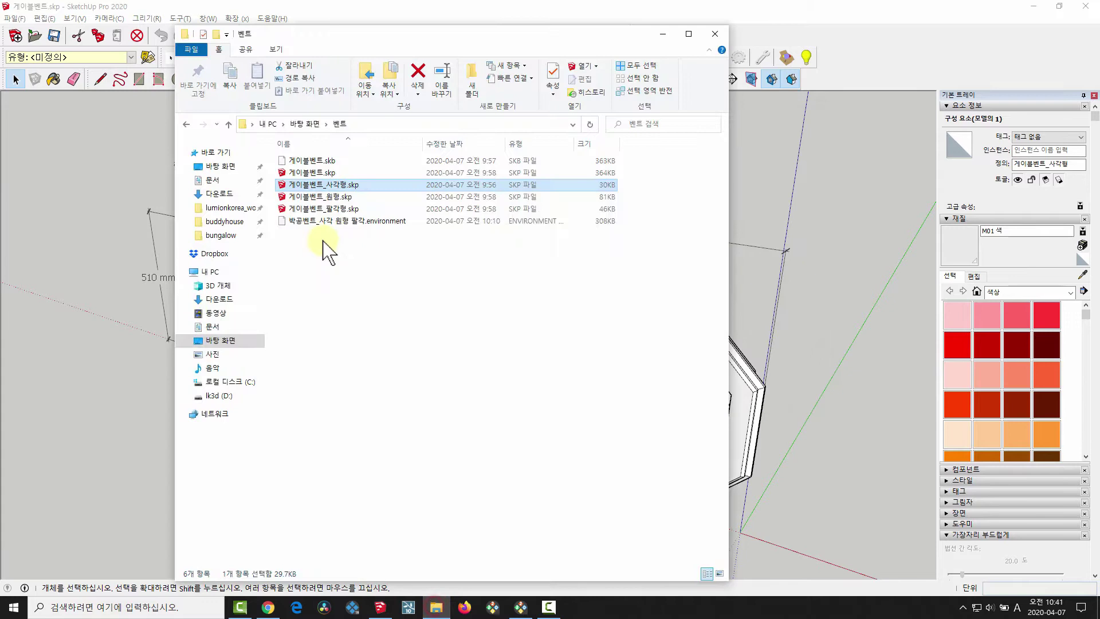
click(333, 198)
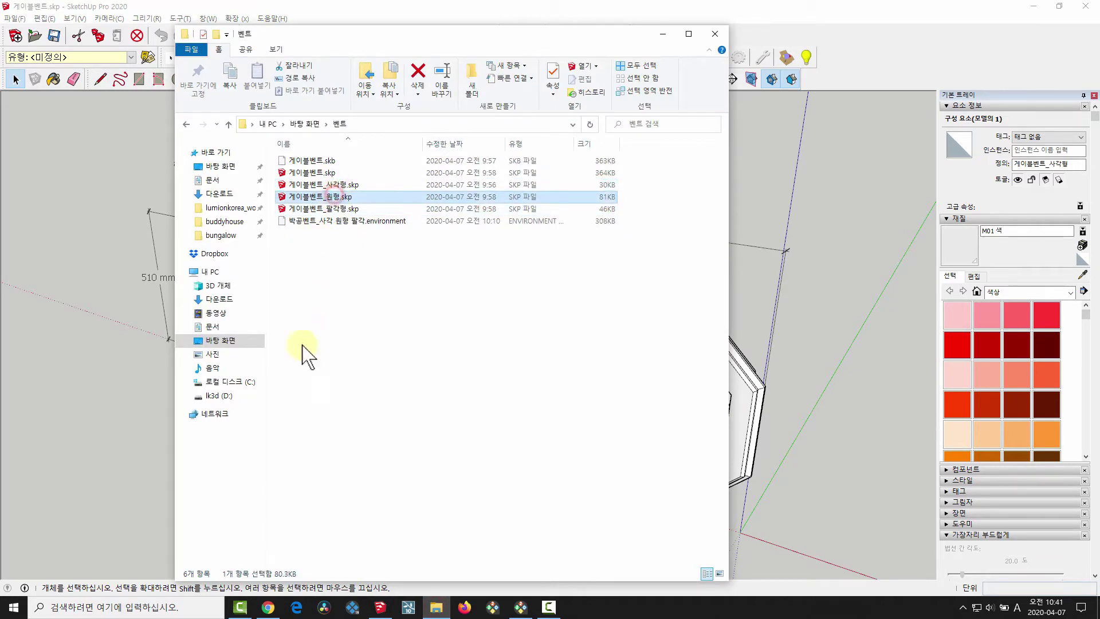
click(521, 606)
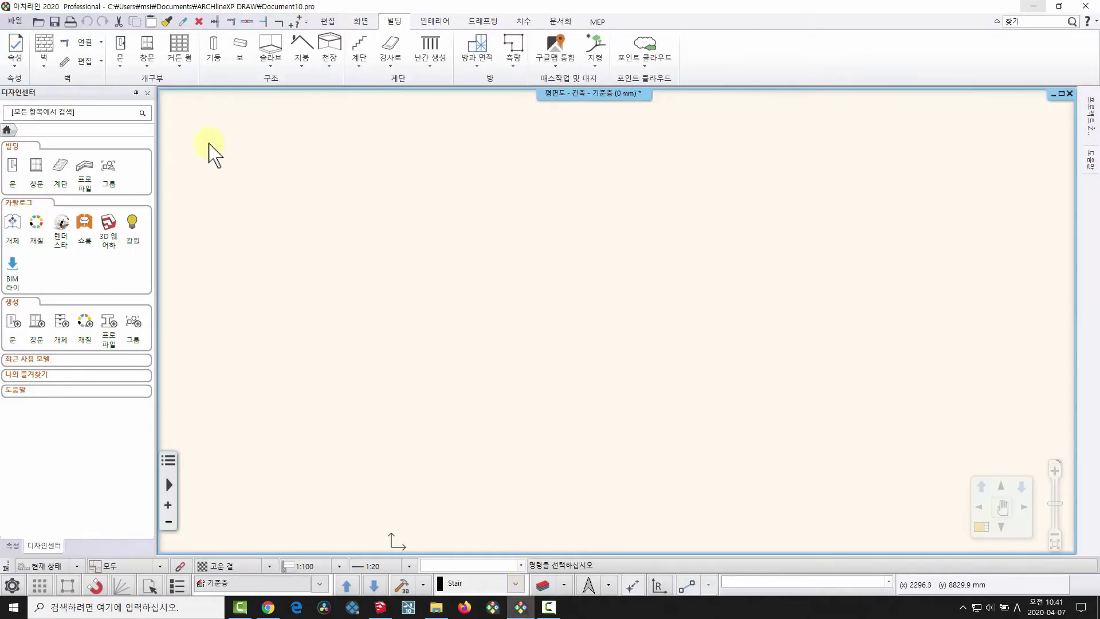
click(436, 607)
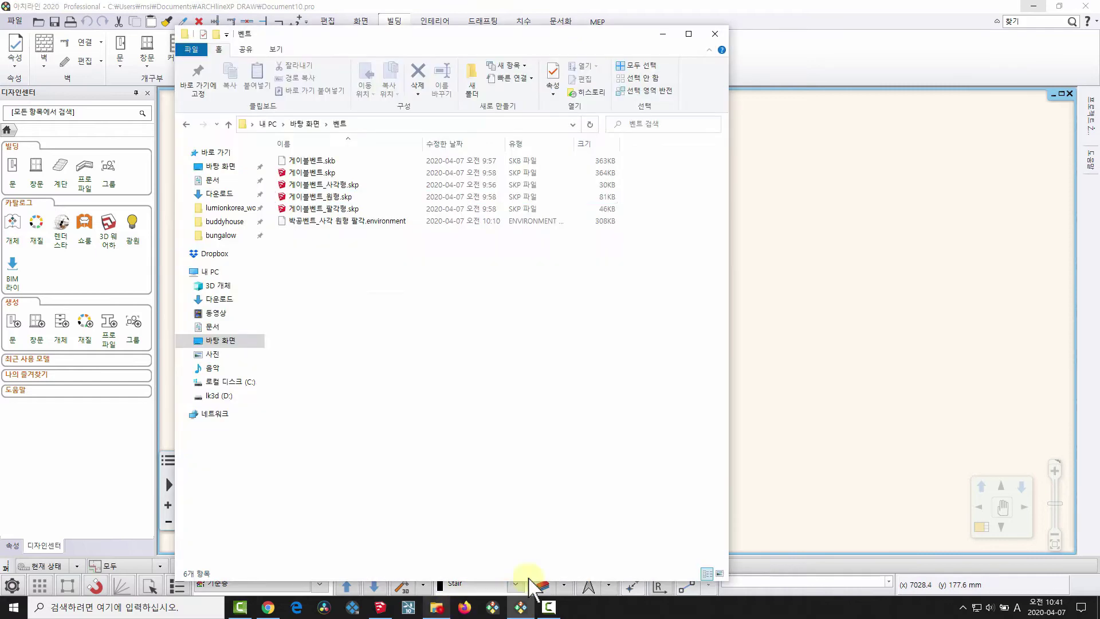
drag(358, 49, 506, 90)
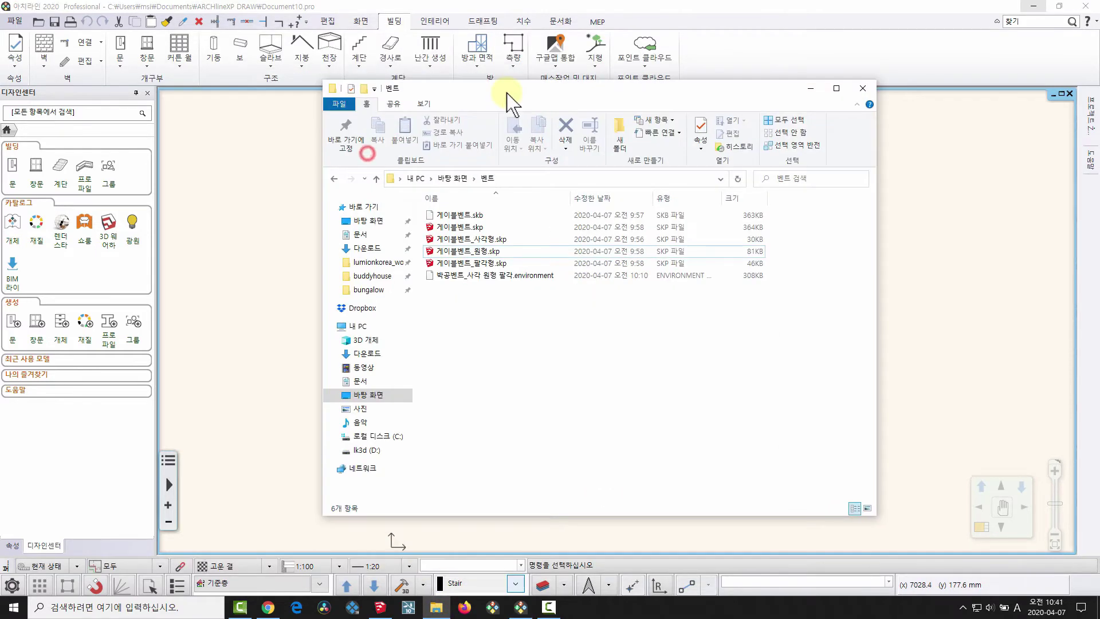
Load 게이블벤트_사각형.skp from the 벤트 folder into ARCHline.XP's SketchUp import and rotate its preview
click(483, 251)
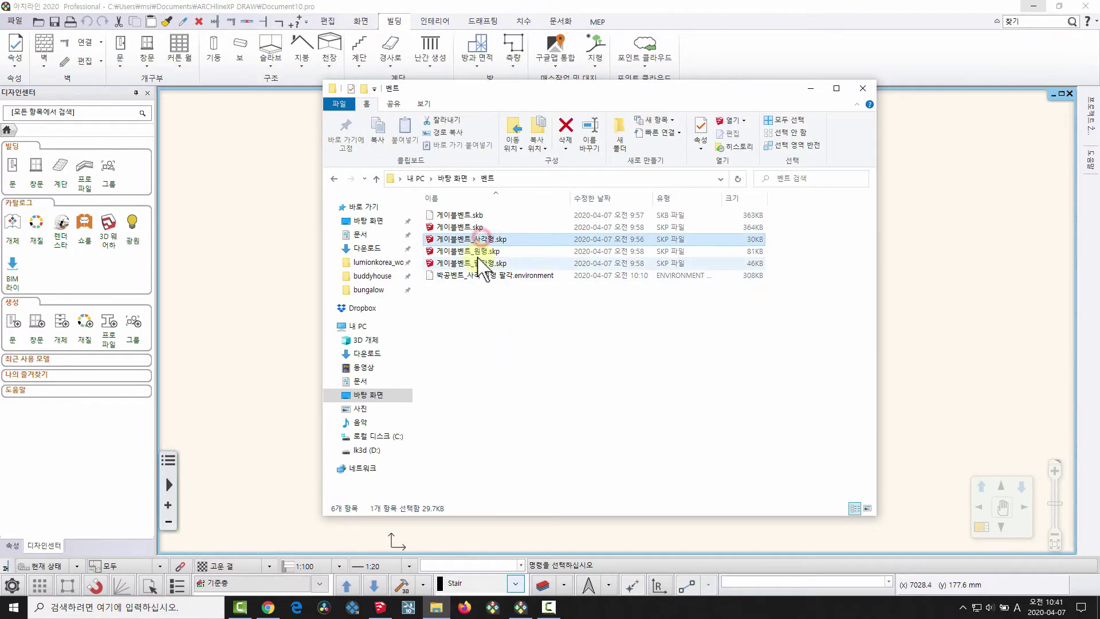
click(479, 263)
drag(487, 239, 92, 424)
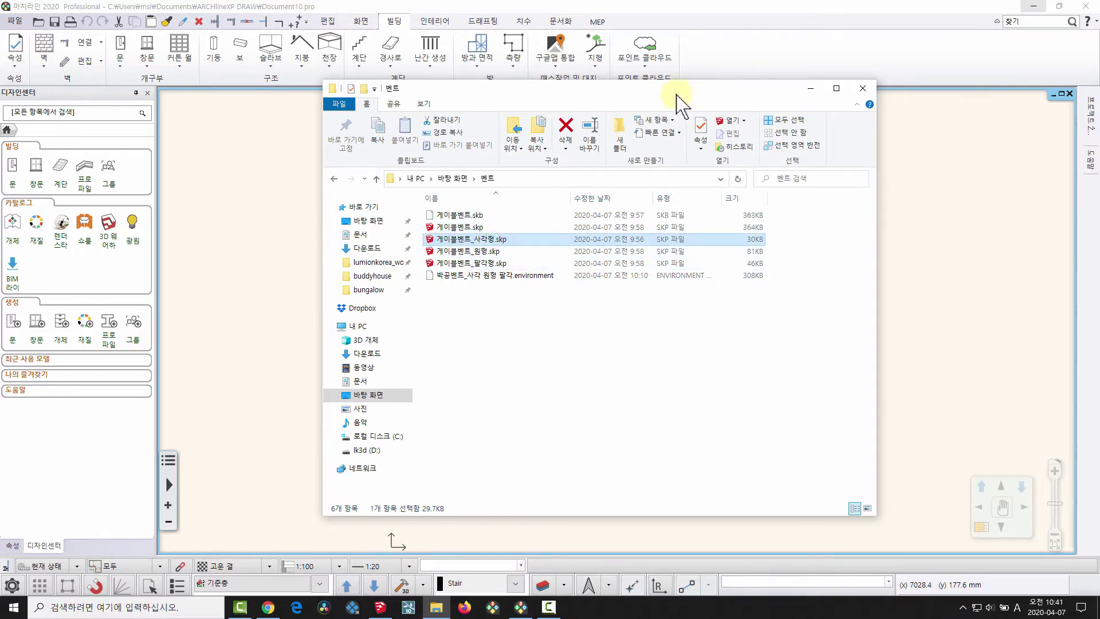
click(810, 88)
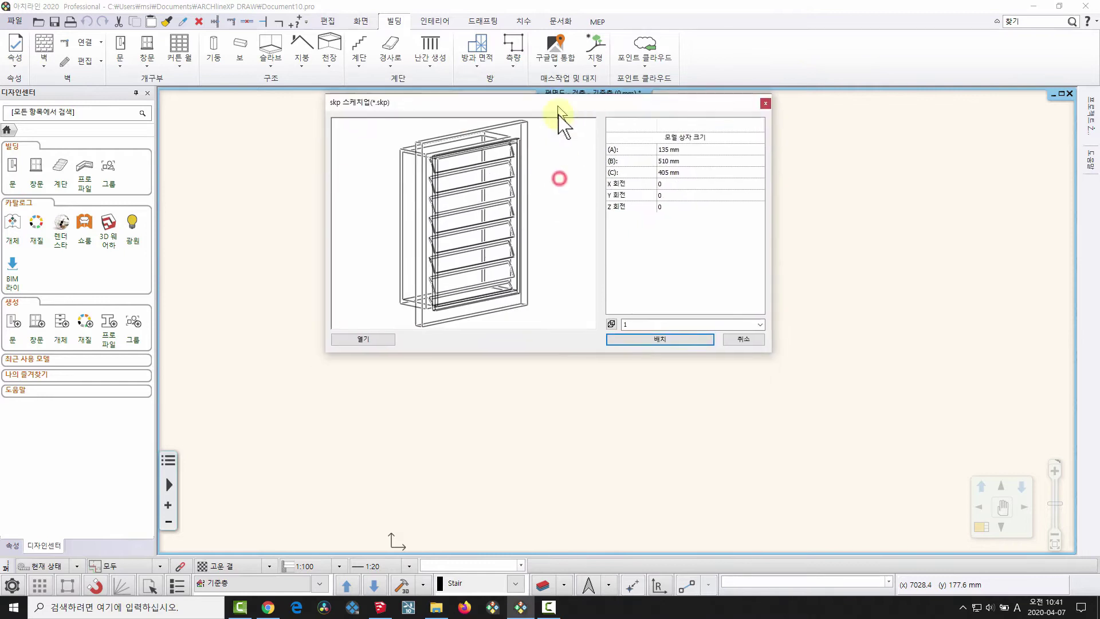
mouse_move(504, 197)
mouse_down()
mouse_move(369, 315)
mouse_move(480, 275)
mouse_up()
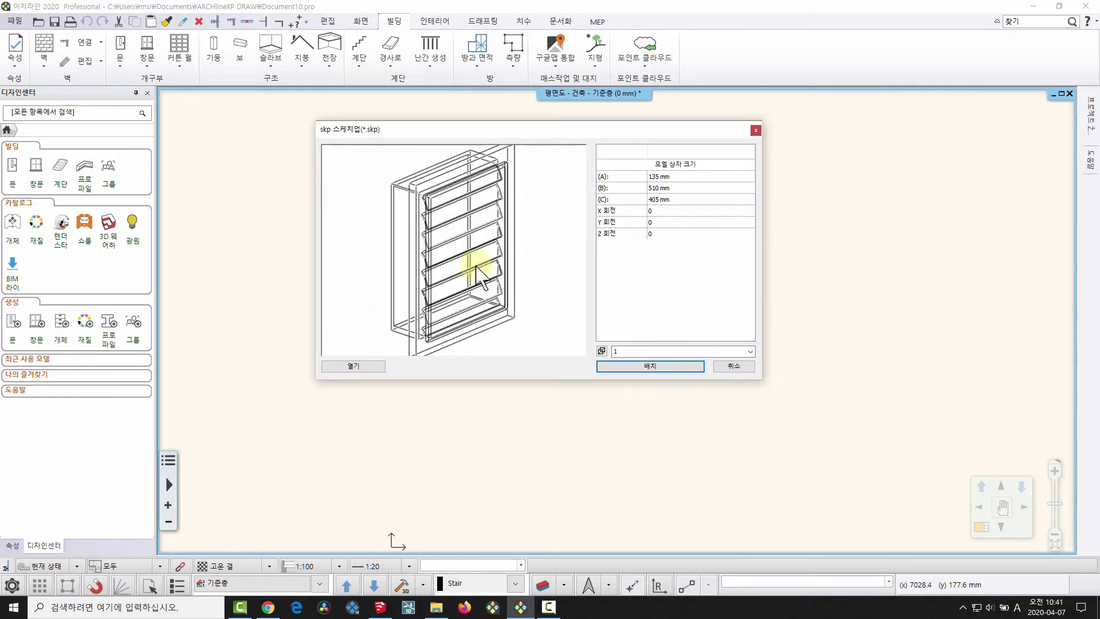
Place the imported rectangular vent in the floor plan as the group 게이블벤트_사각형 in the 3D 웨어하우스 category
click(645, 367)
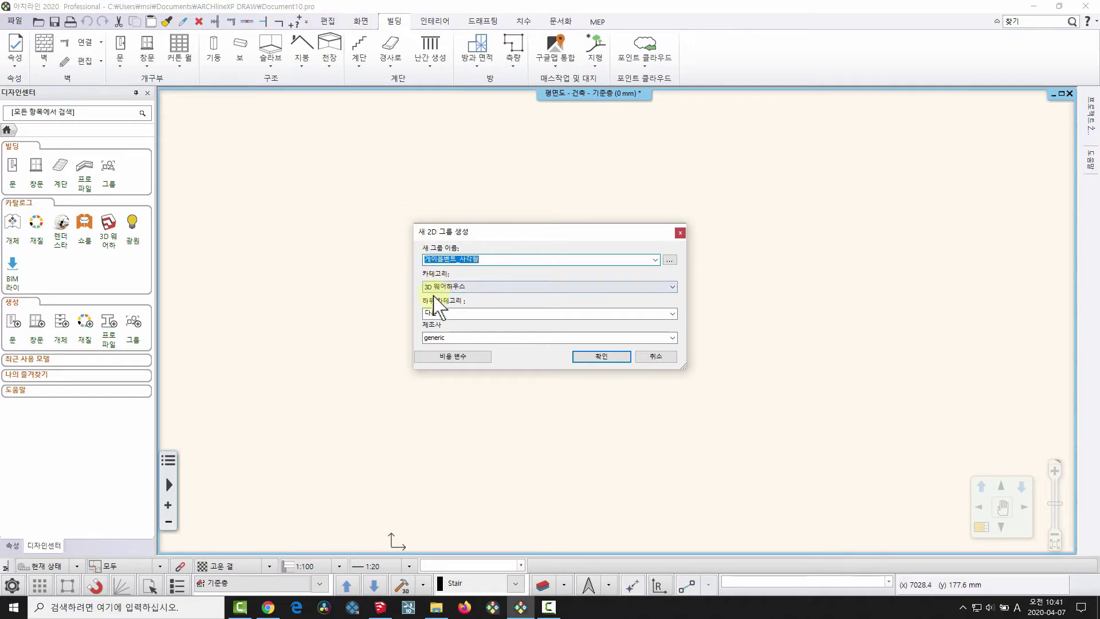
click(585, 358)
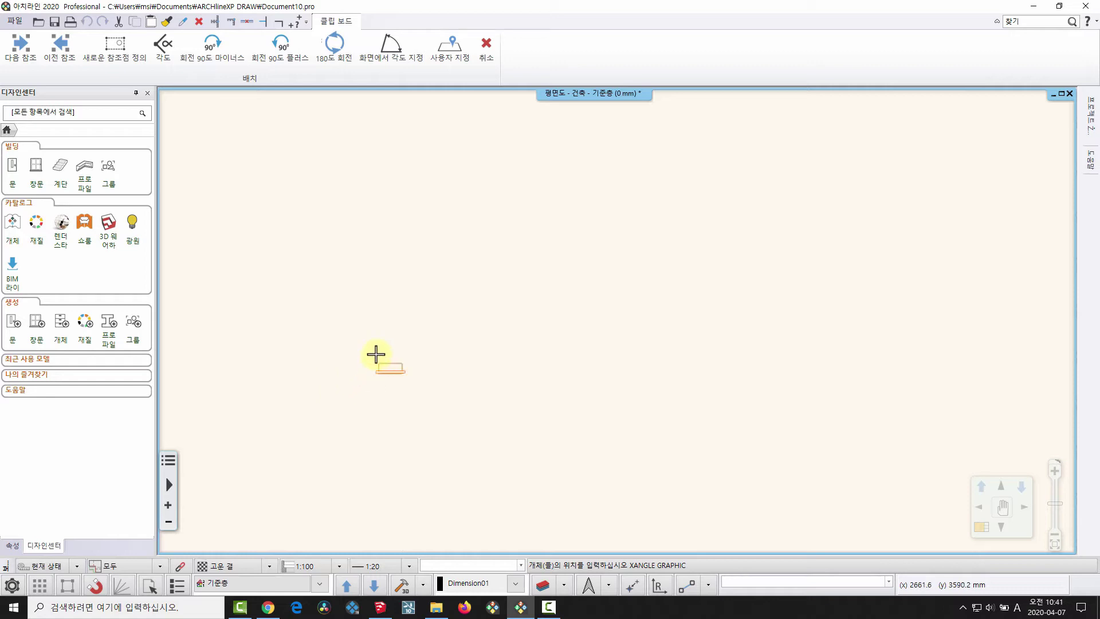
click(506, 379)
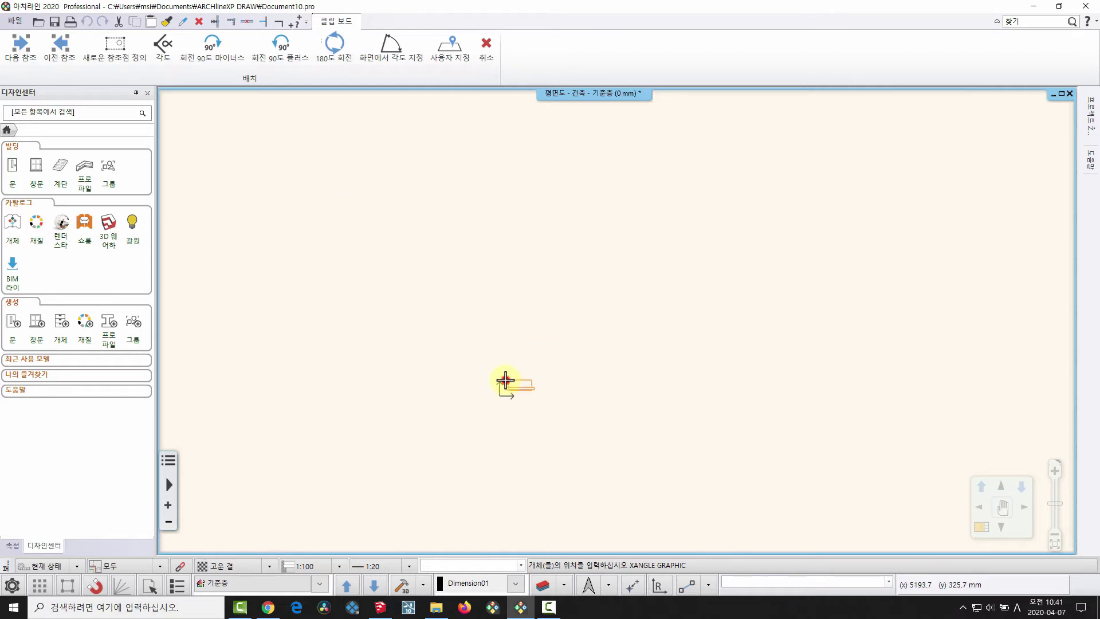
right_click(348, 264)
middle_drag(556, 294, 536, 300)
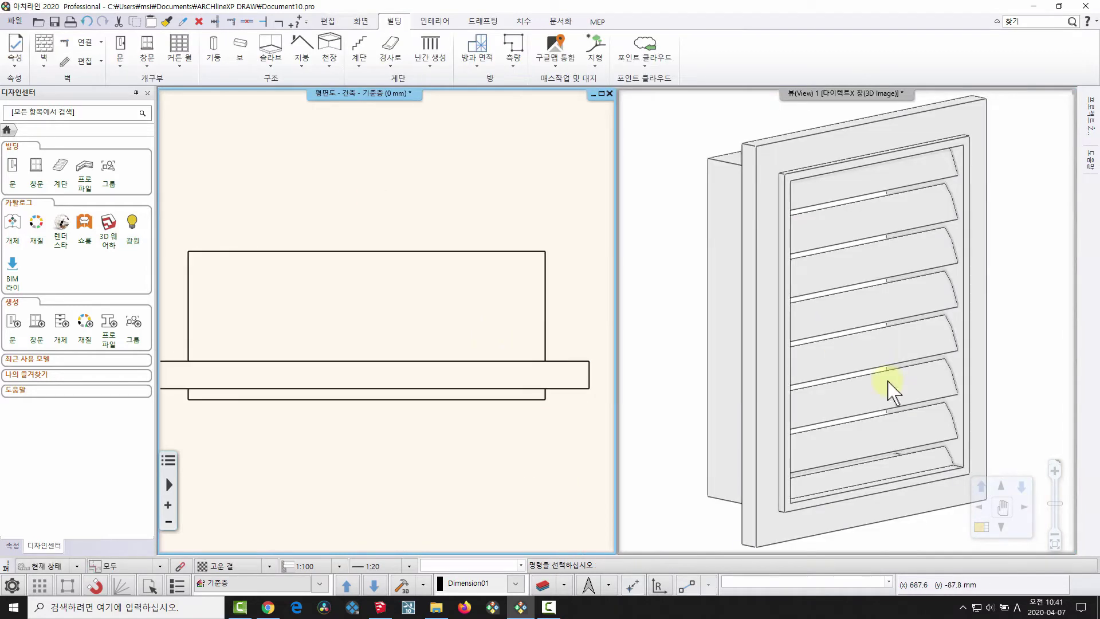
scroll(467, 325, down, 2)
middle_drag(594, 327, 403, 346)
scroll(467, 324, down, 2)
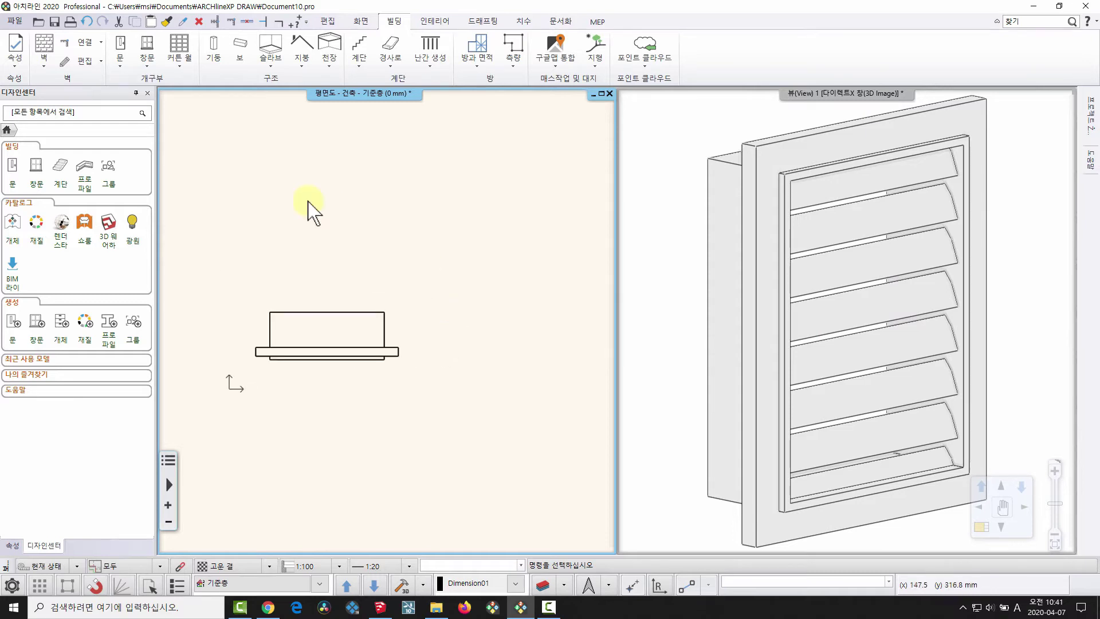
middle_drag(310, 203, 293, 208)
Load 게이블벤트_원형.skp from the 벤트 folder into the SketchUp import
click(436, 608)
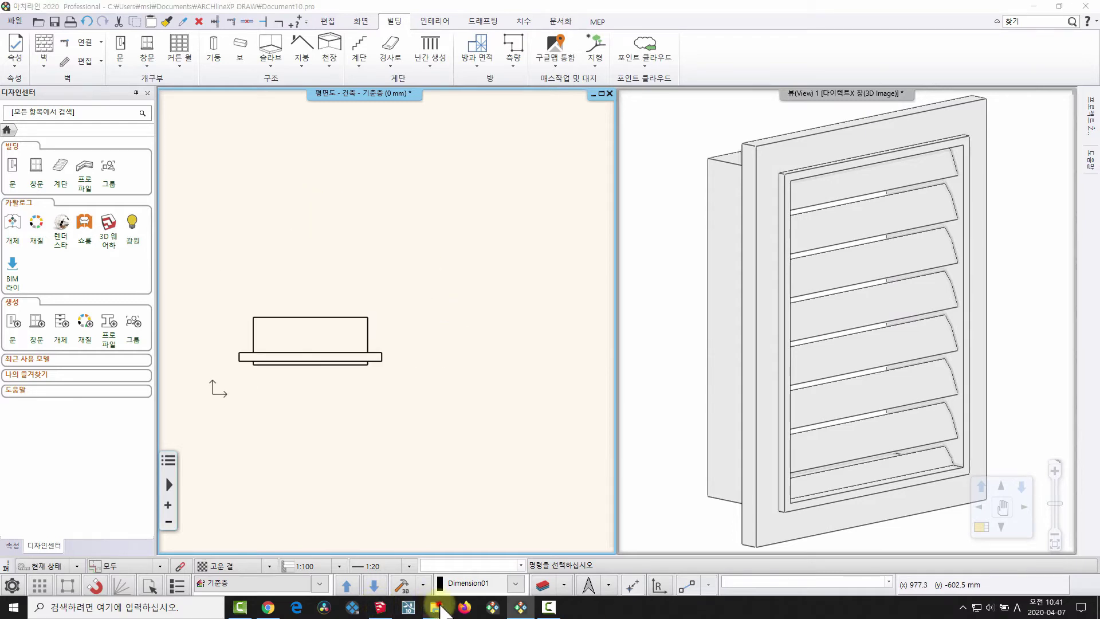
click(456, 252)
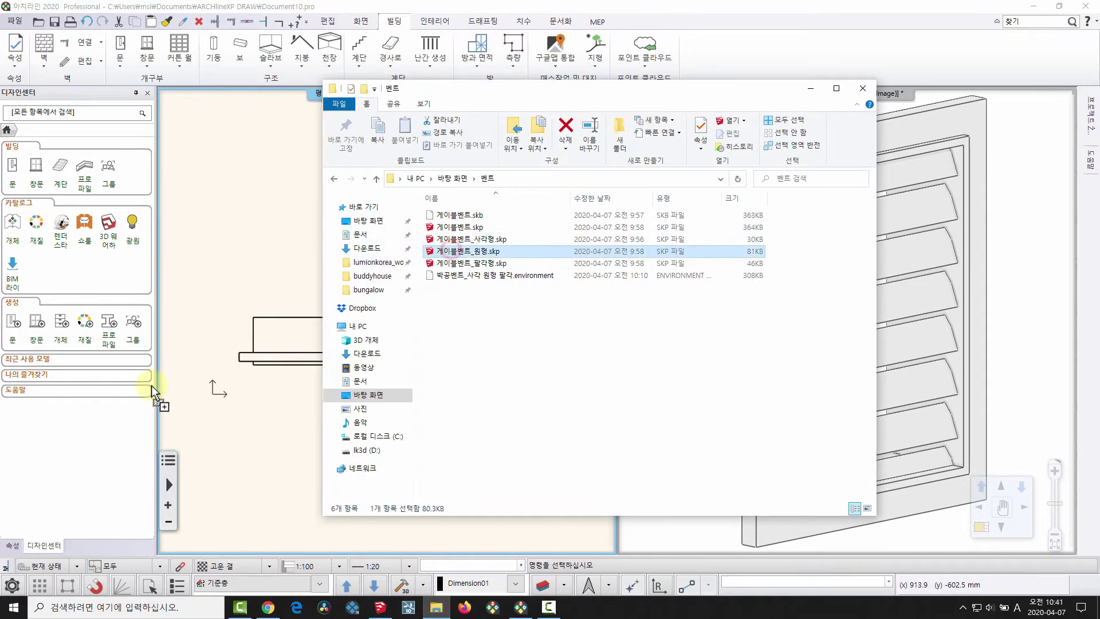
click(808, 89)
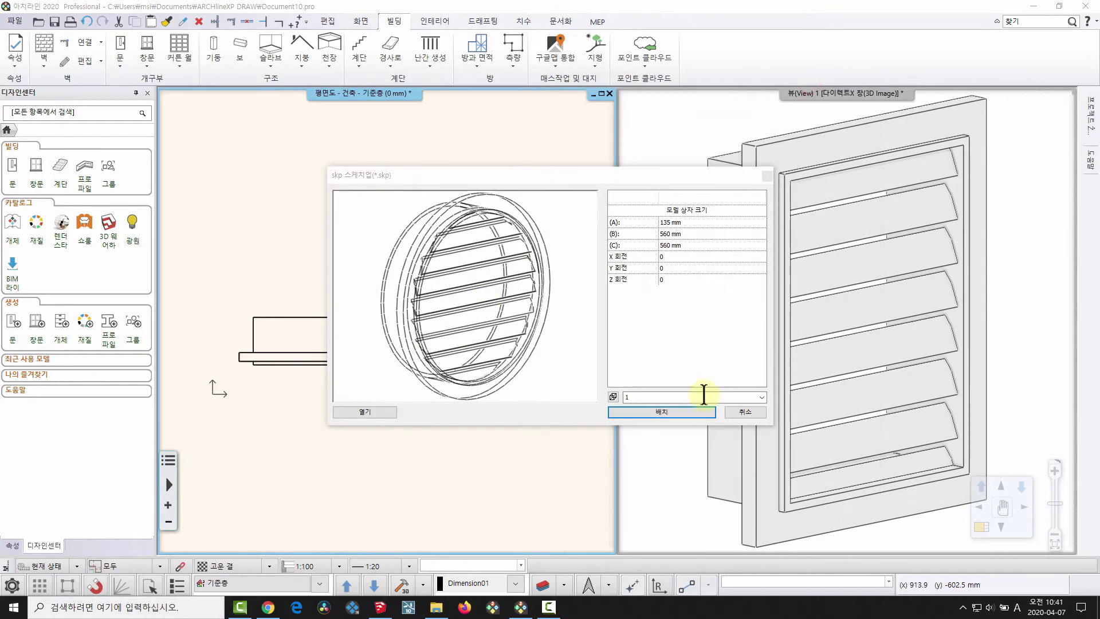
Place the imported round vent beside the rectangular one in the floor plan as the group 게이블벤트_원형 in the 3D 웨어하우스 category
click(684, 411)
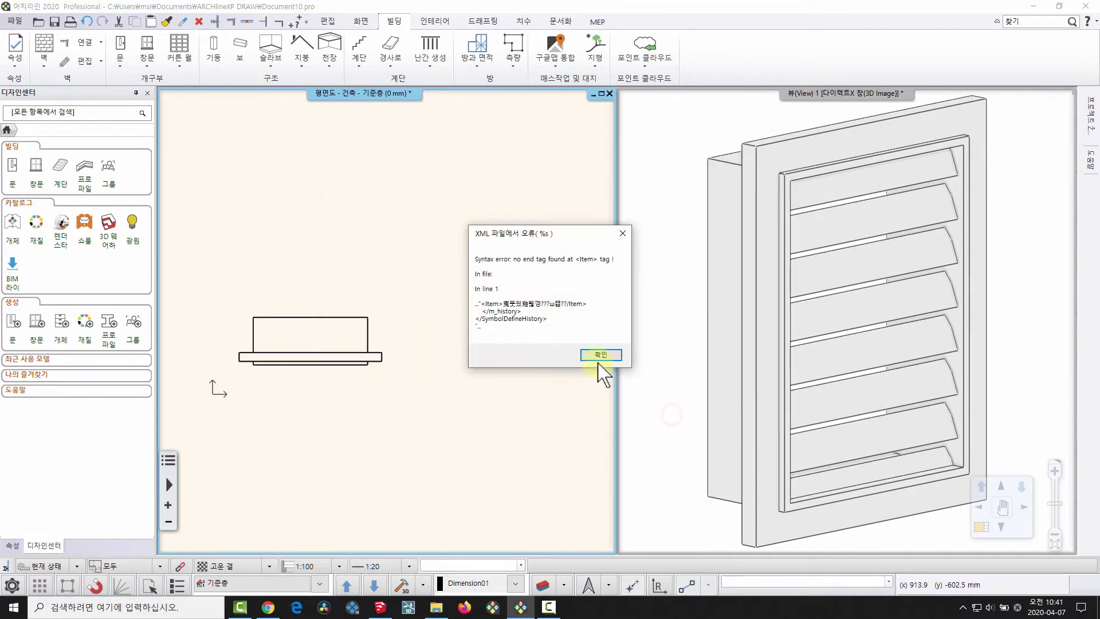
click(600, 367)
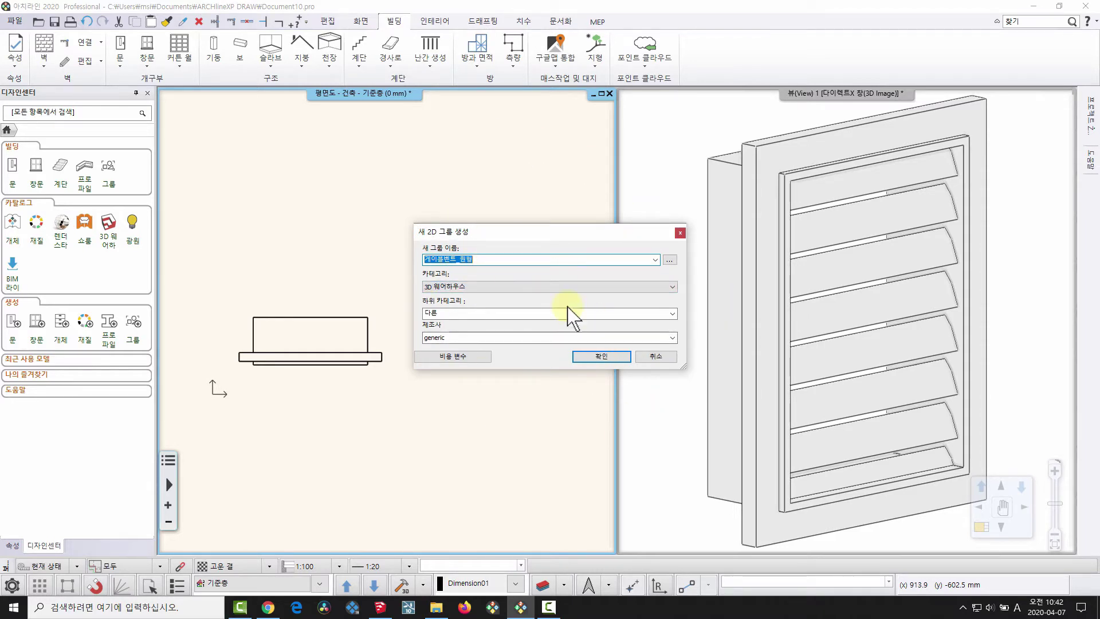
click(602, 356)
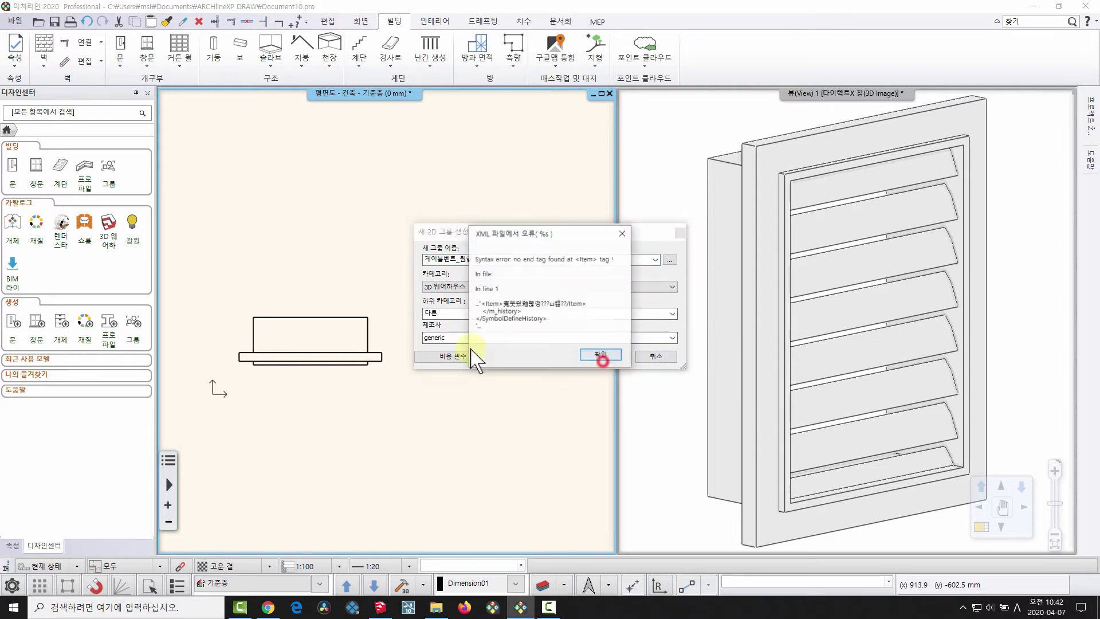
click(593, 356)
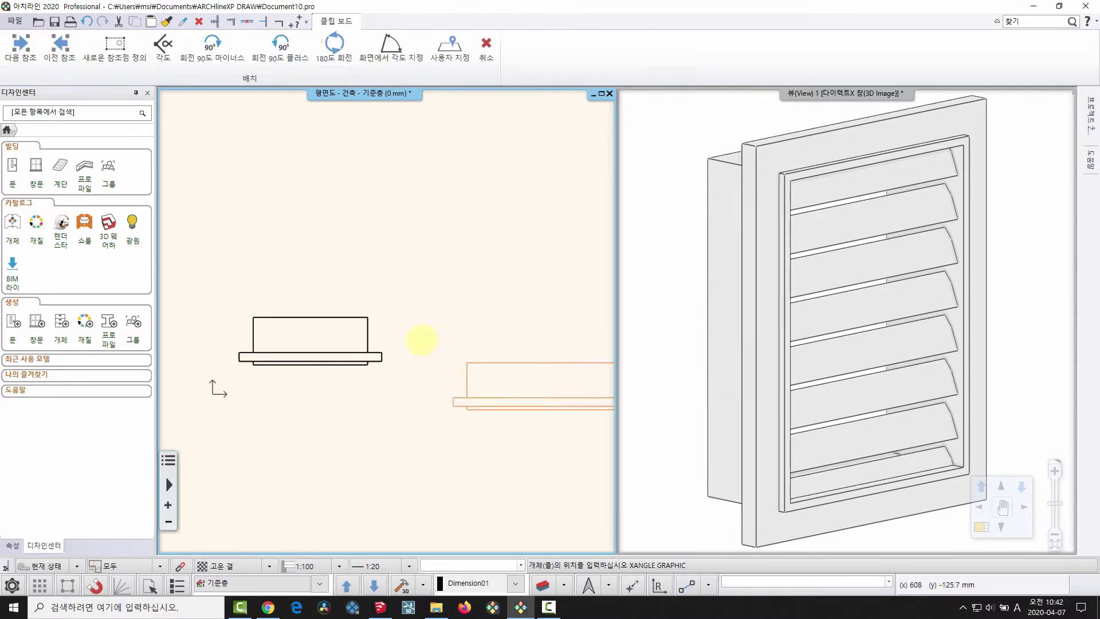
middle_drag(422, 342, 309, 299)
click(307, 278)
scroll(349, 338, down, 3)
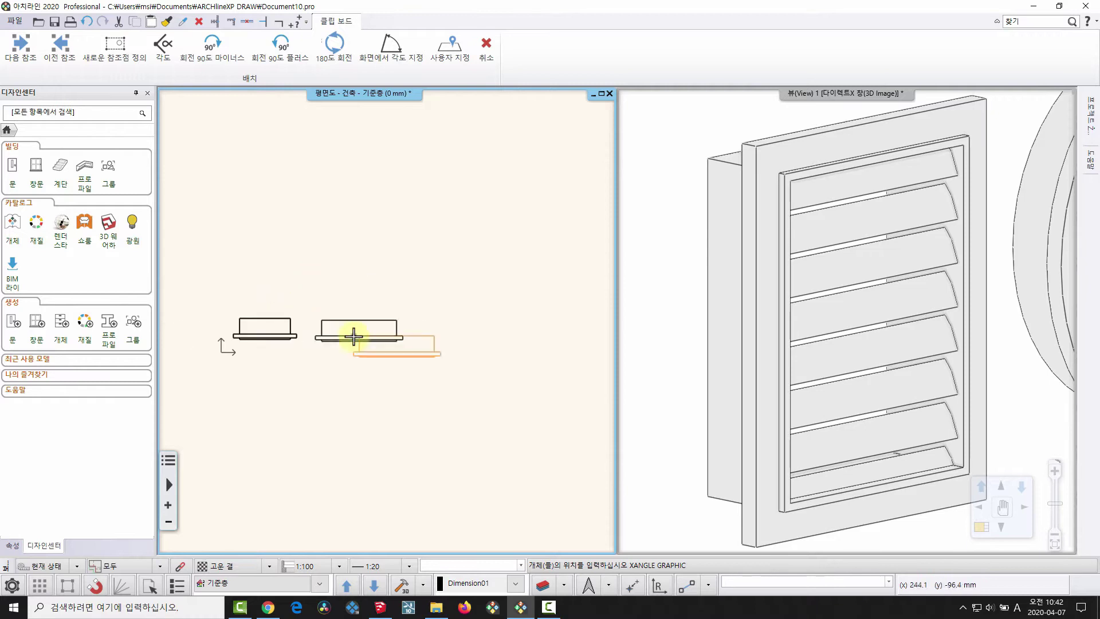
key(Escape)
scroll(762, 352, down, 5)
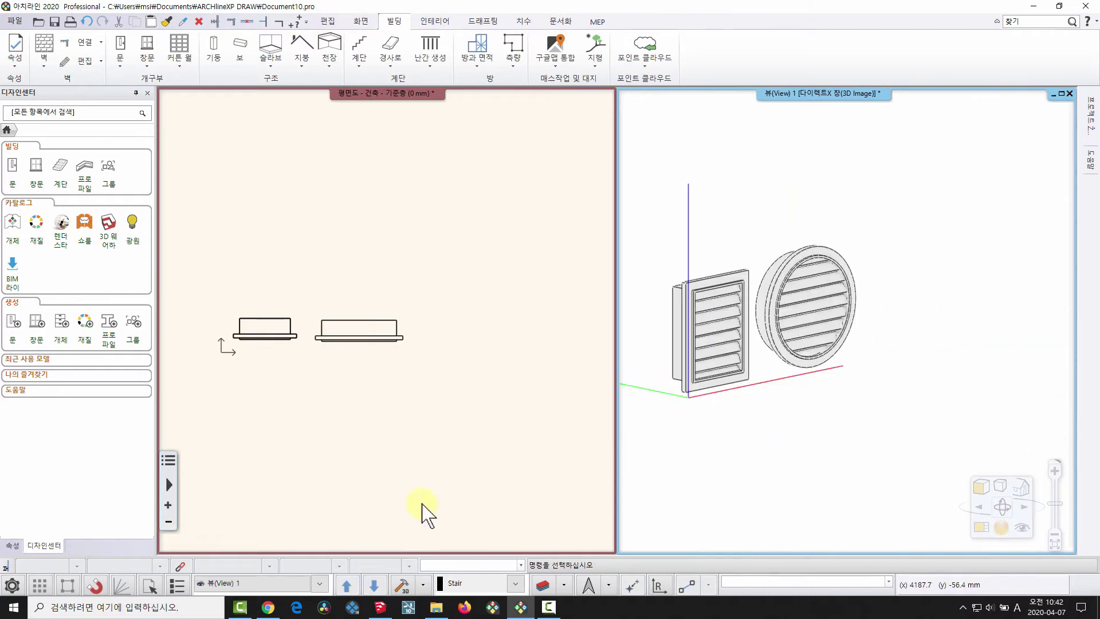
Import the octagonal vent 게이블벤트_팔각형 from the 벤트 folder and place it in the 3D view beside the round vent
click(436, 607)
drag(453, 263, 293, 264)
click(811, 88)
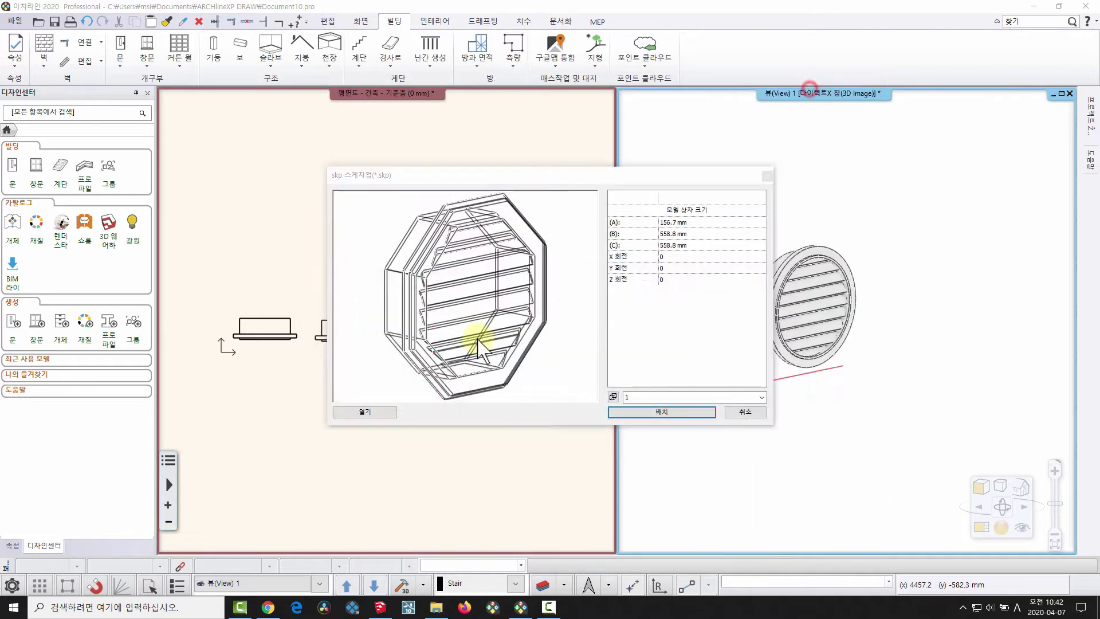
click(686, 413)
click(597, 354)
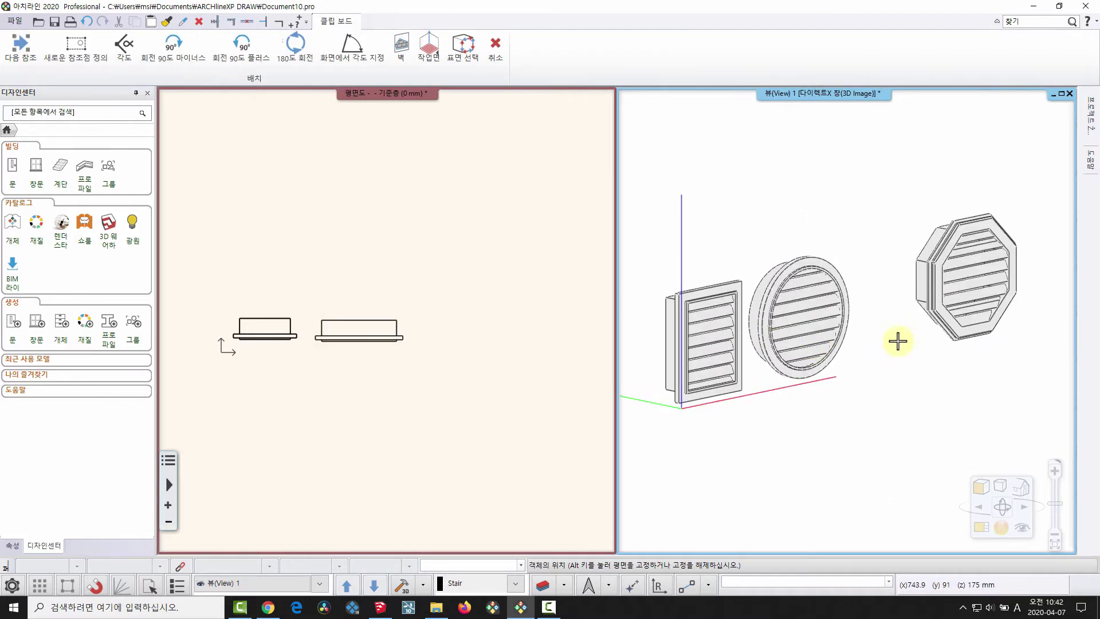
click(866, 356)
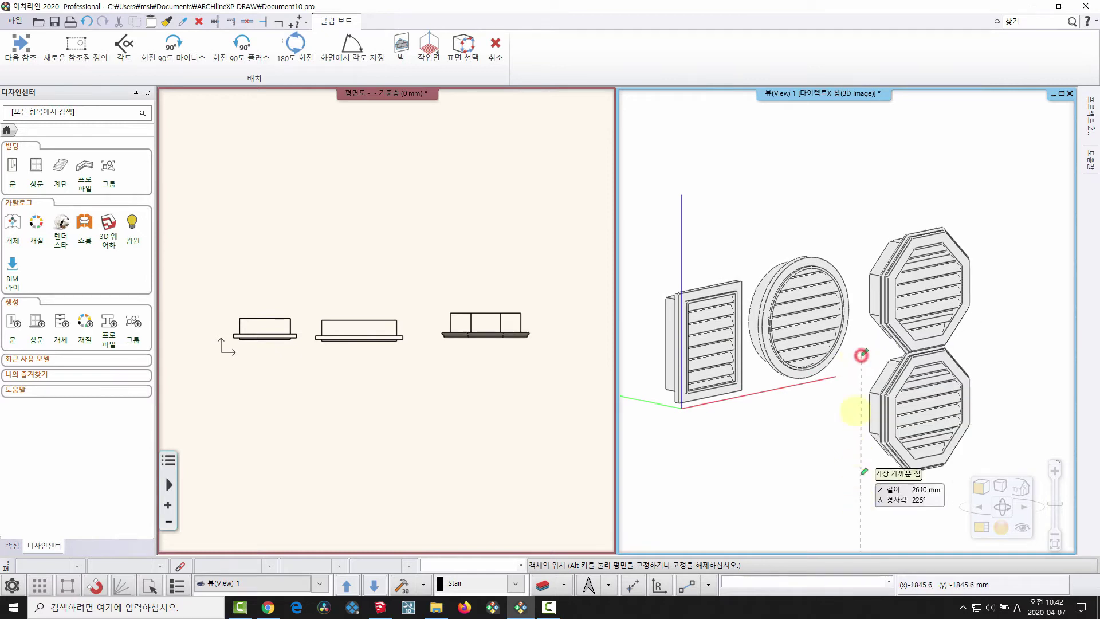
right_click(765, 335)
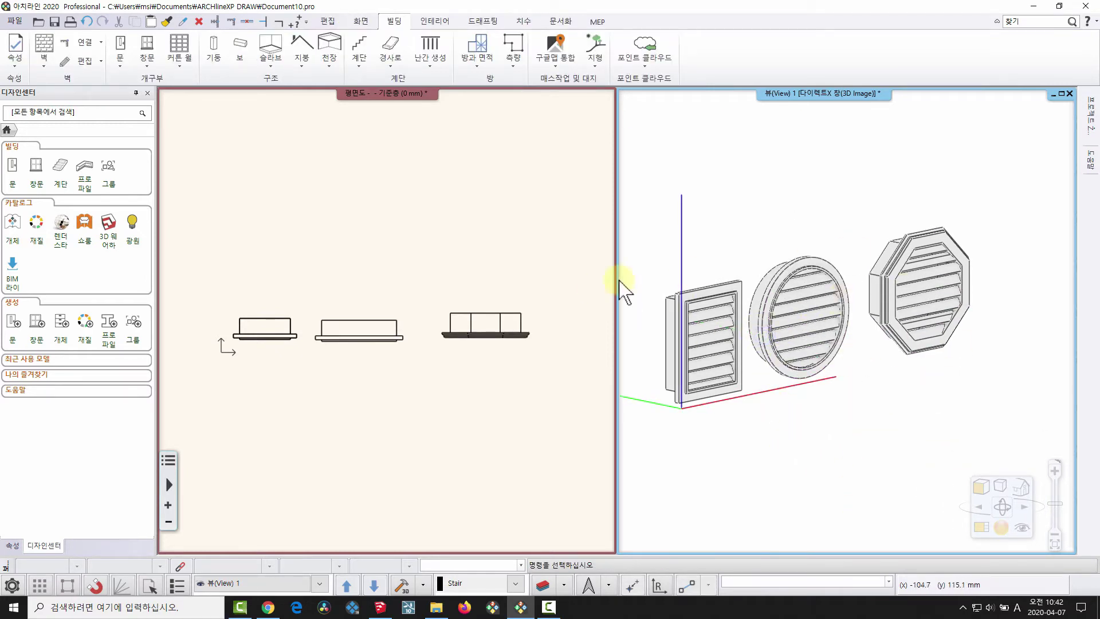
Show the 다른 subcategory of 3D 웨어하우스 in the Design Center's object catalog
click(423, 314)
scroll(525, 445, down, 2)
middle_drag(388, 340, 380, 285)
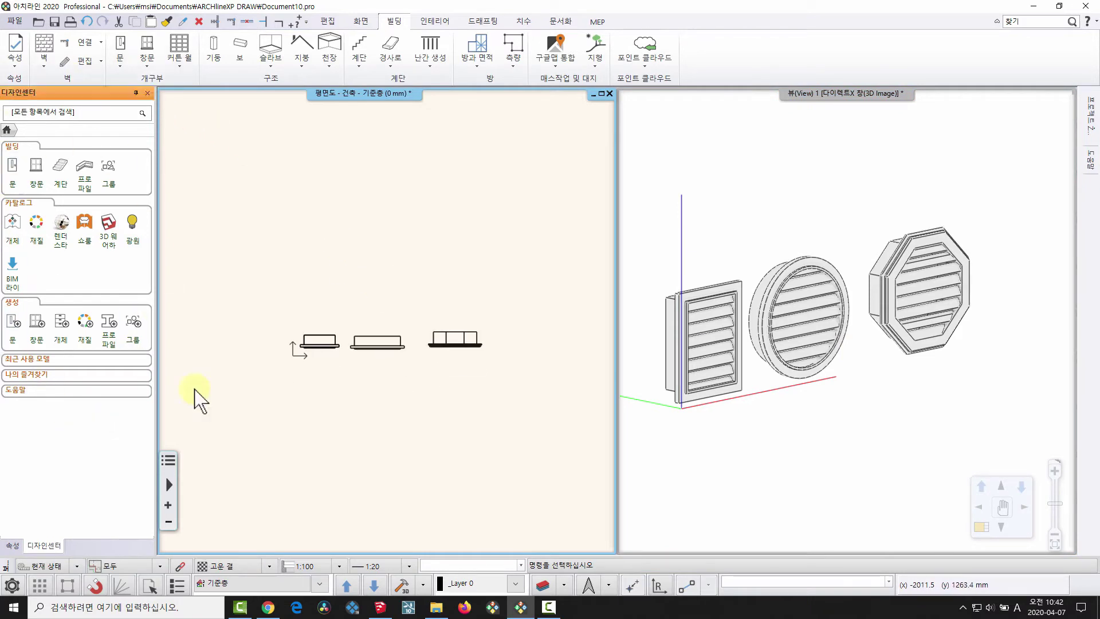
click(10, 226)
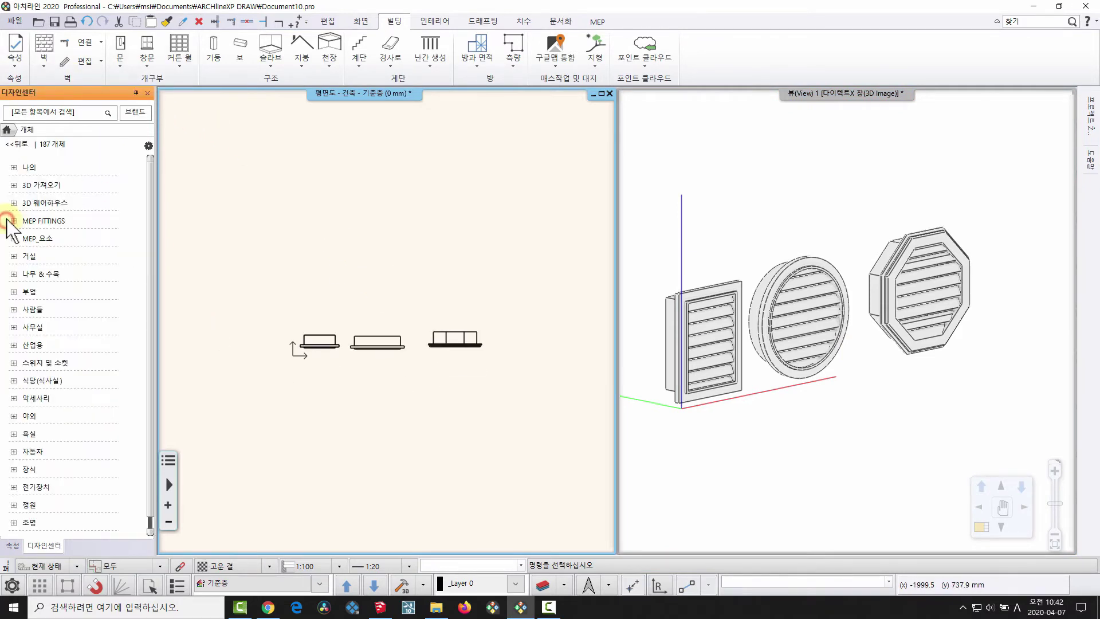
click(39, 204)
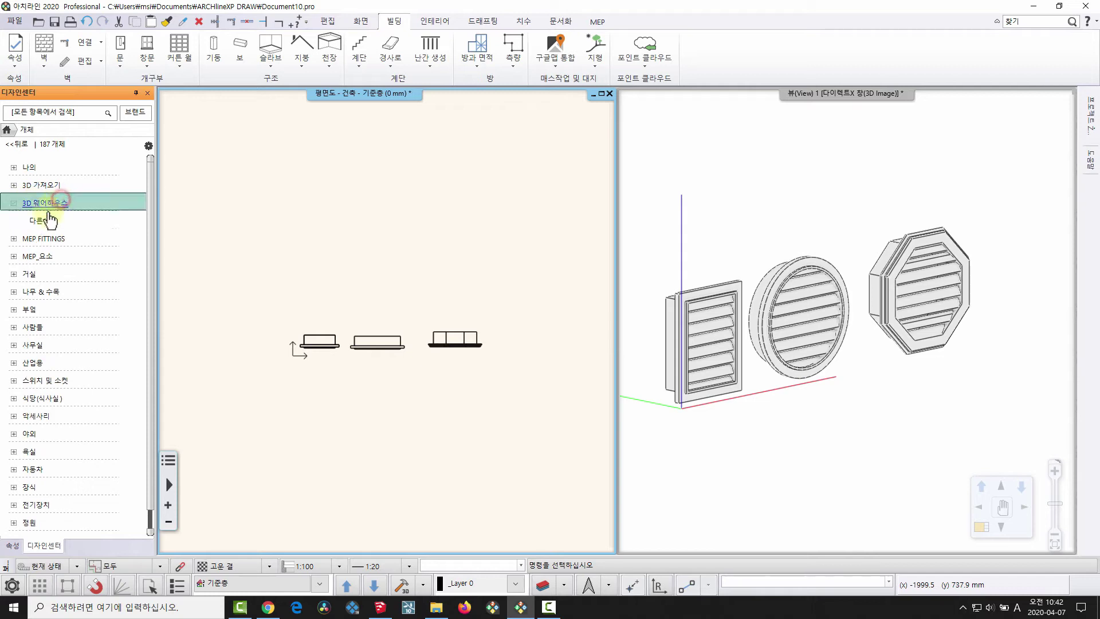
click(47, 219)
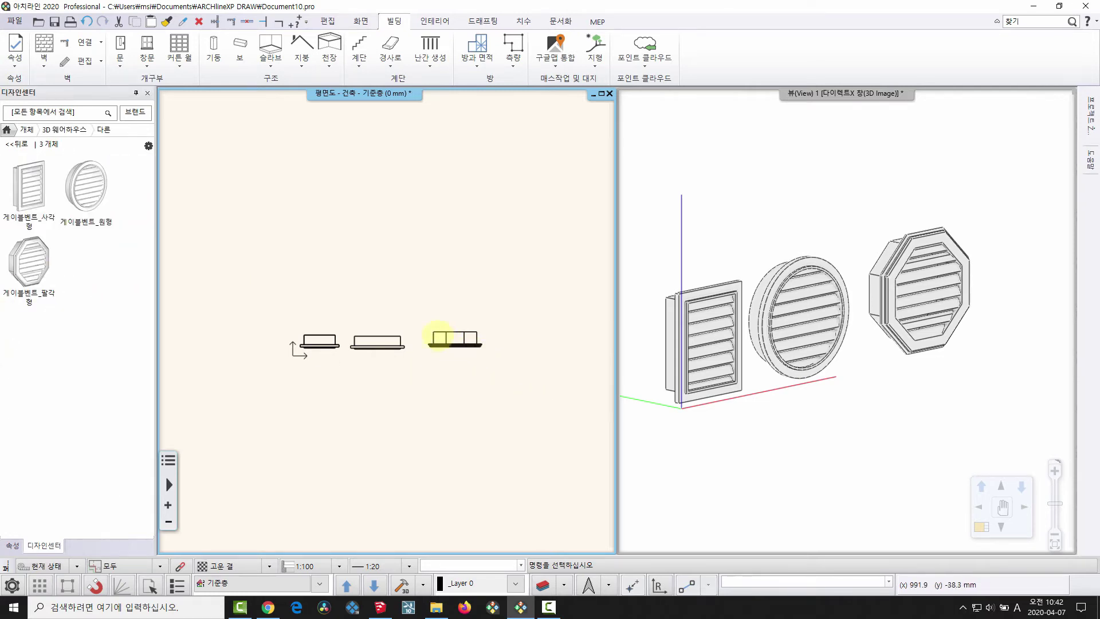
Place second copies of the rectangular, round and octagonal vents from the catalog in the floor plan, behind the originals
middle_drag(438, 336, 394, 319)
drag(28, 184, 290, 283)
click(258, 287)
drag(80, 188, 344, 292)
click(319, 291)
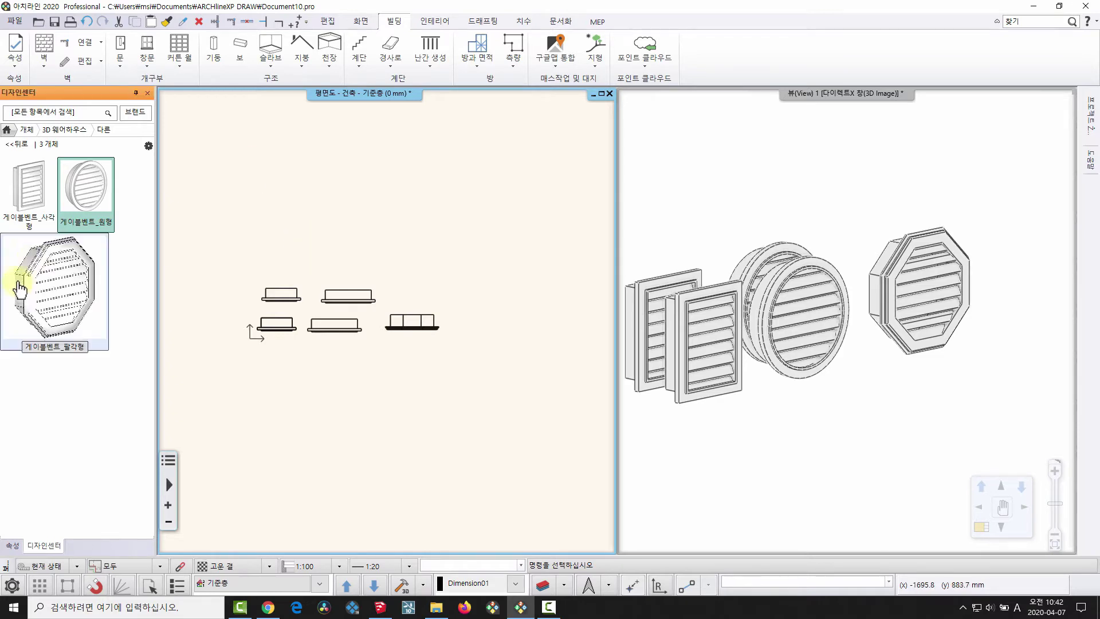
drag(19, 290, 374, 229)
click(400, 283)
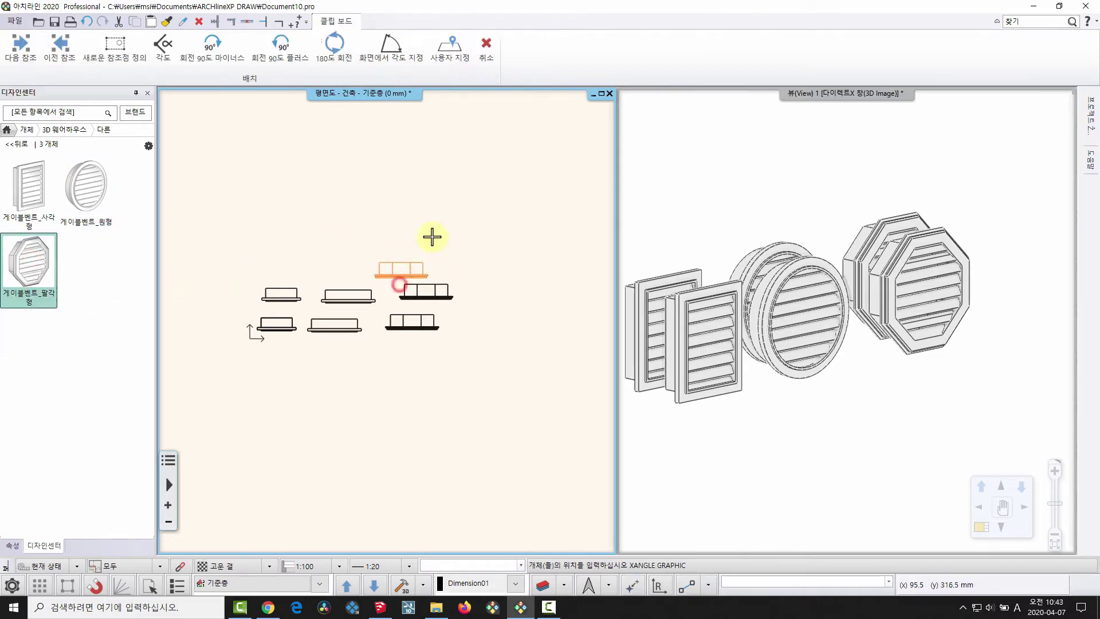
key(Escape)
drag(737, 339, 796, 344)
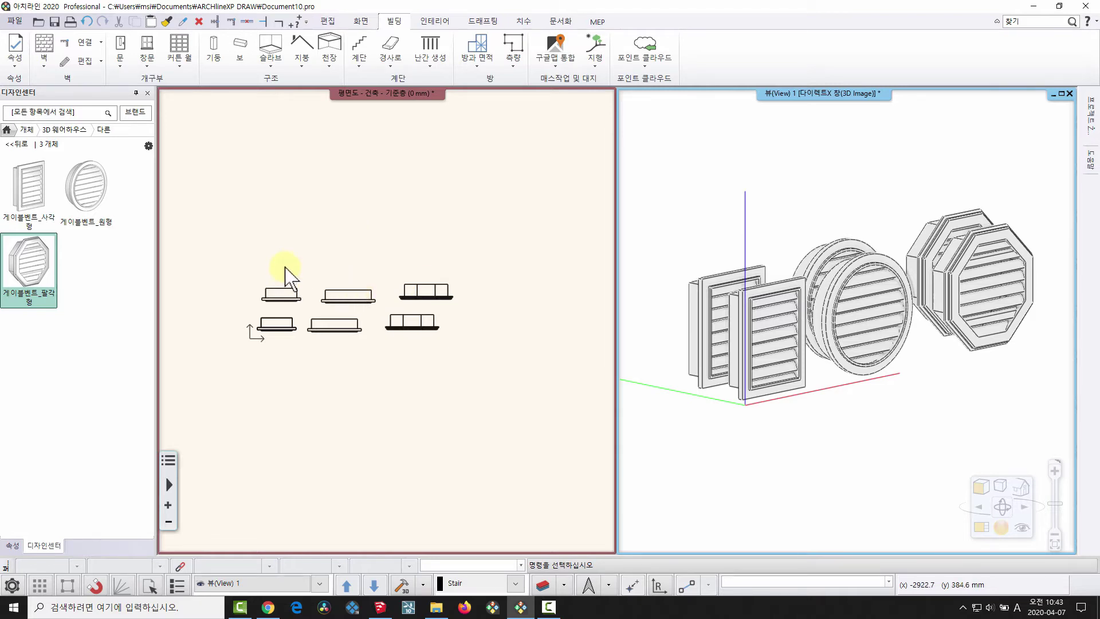
Delete the three duplicate vents in the upper row of the floor plan
drag(504, 357, 225, 202)
click(514, 363)
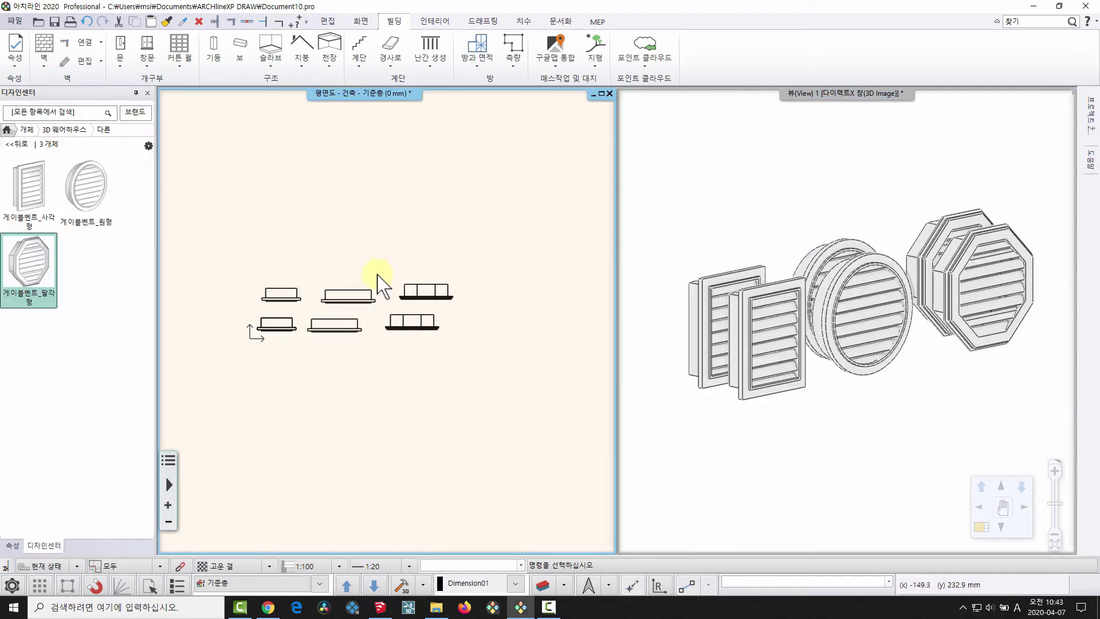
drag(237, 256, 501, 309)
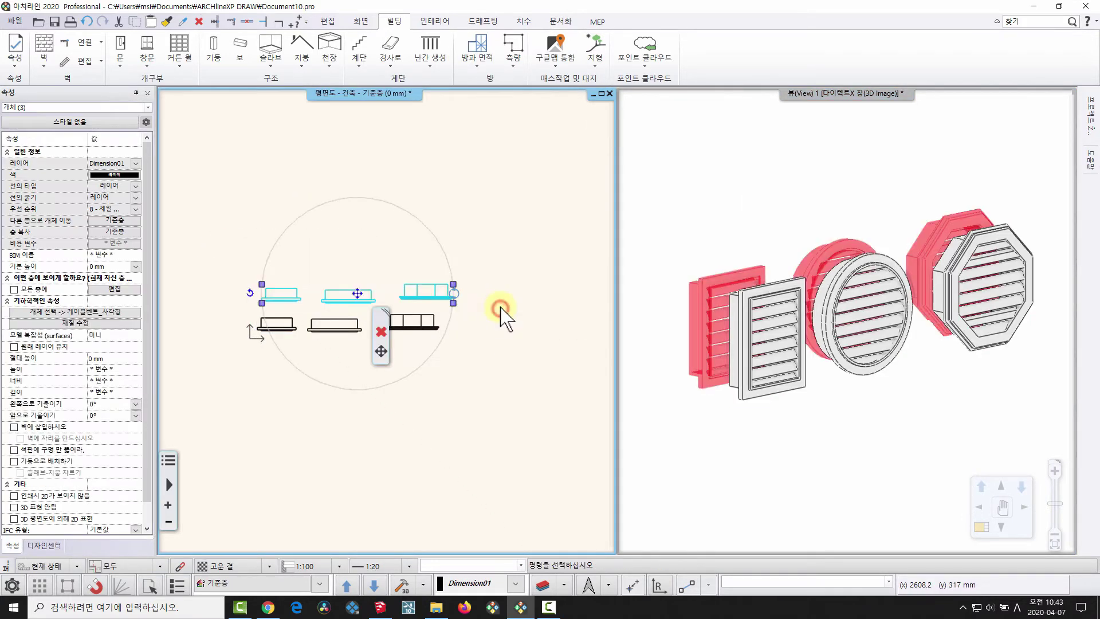
click(500, 310)
click(806, 376)
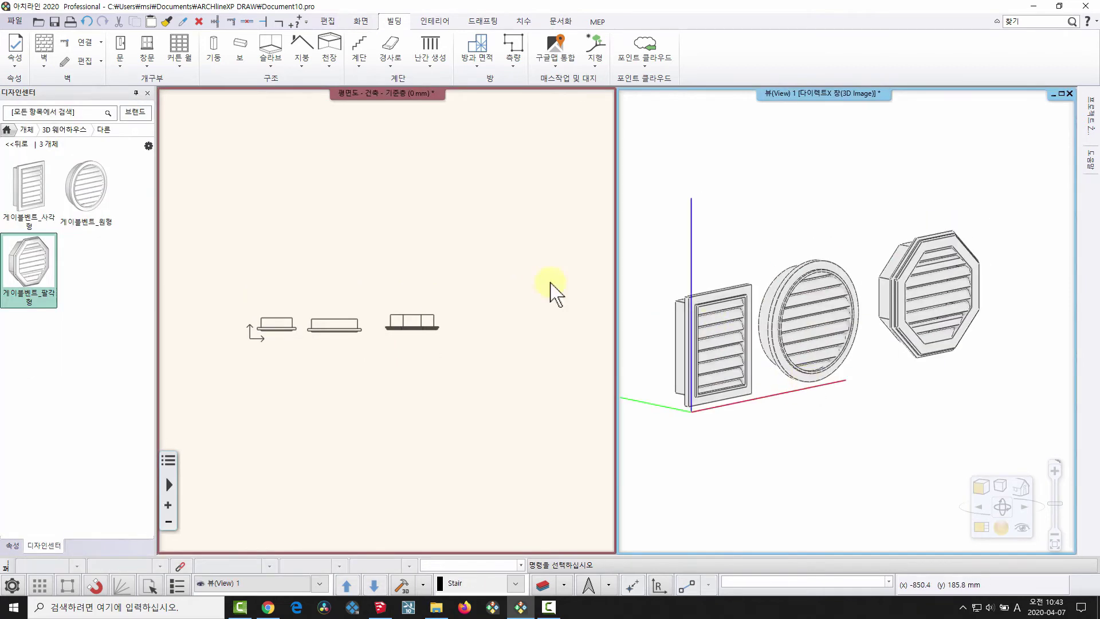
Return the Design Center to its home page and make the floor plan the active view
click(7, 131)
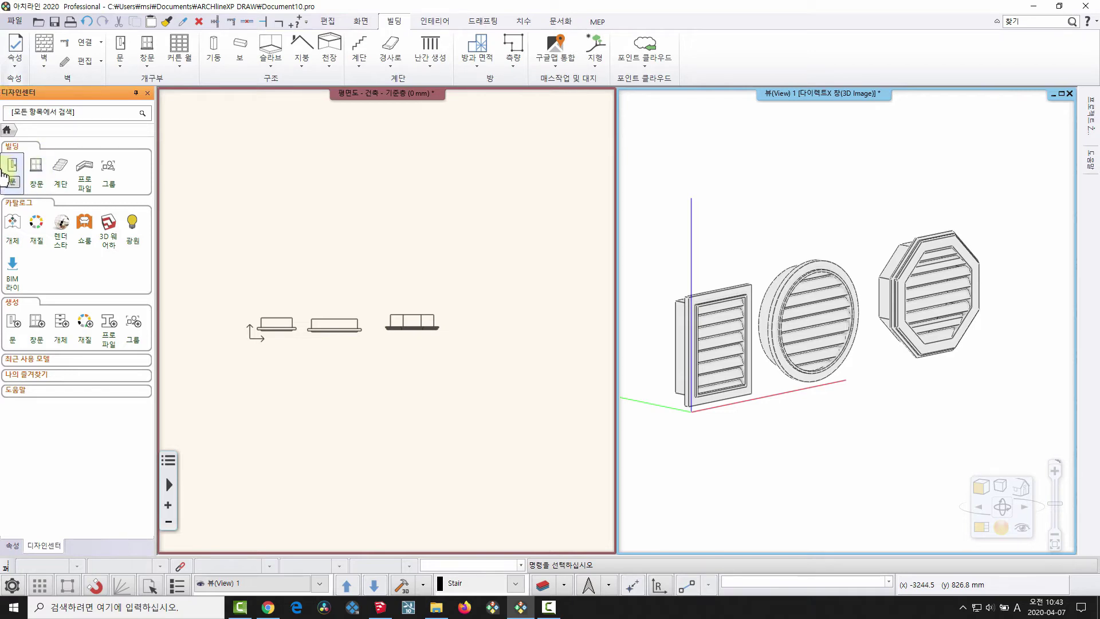
click(488, 319)
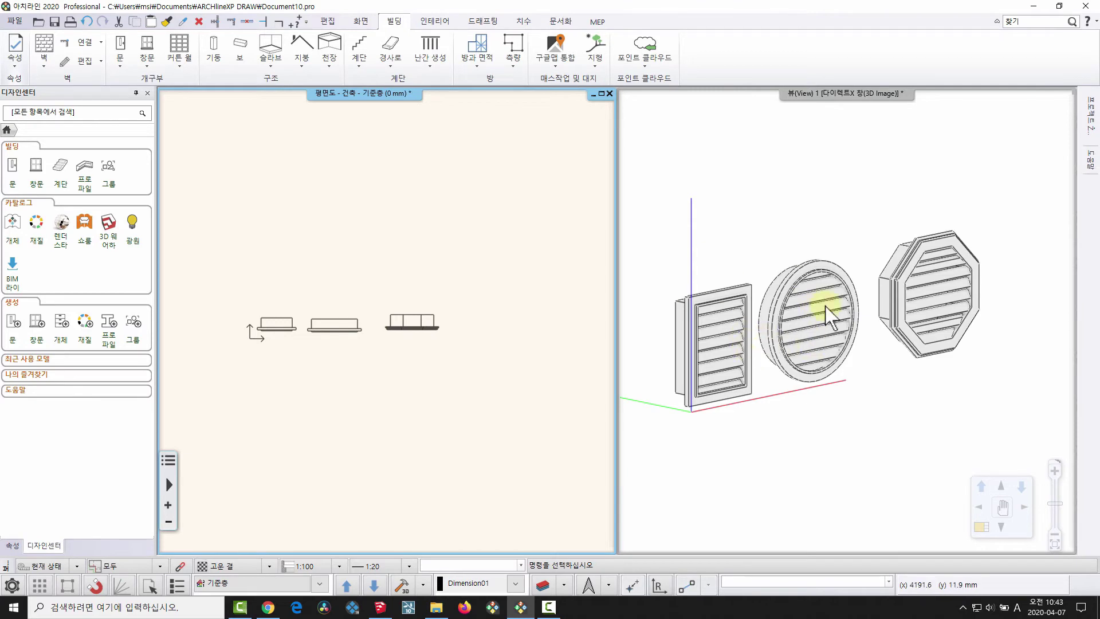
click(32, 172)
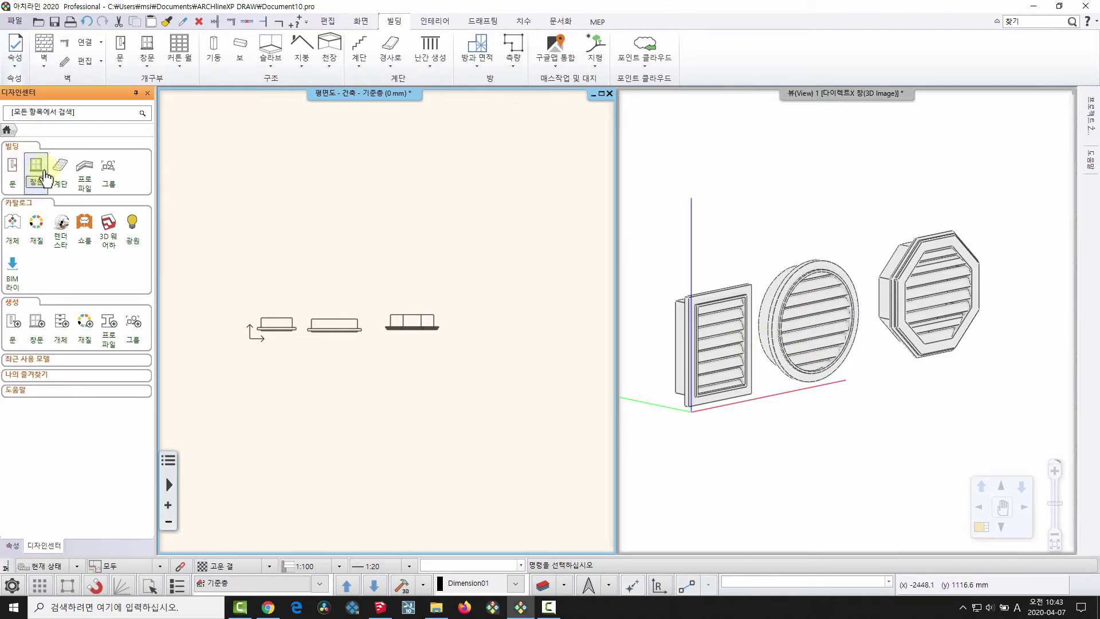
middle_drag(435, 327, 351, 306)
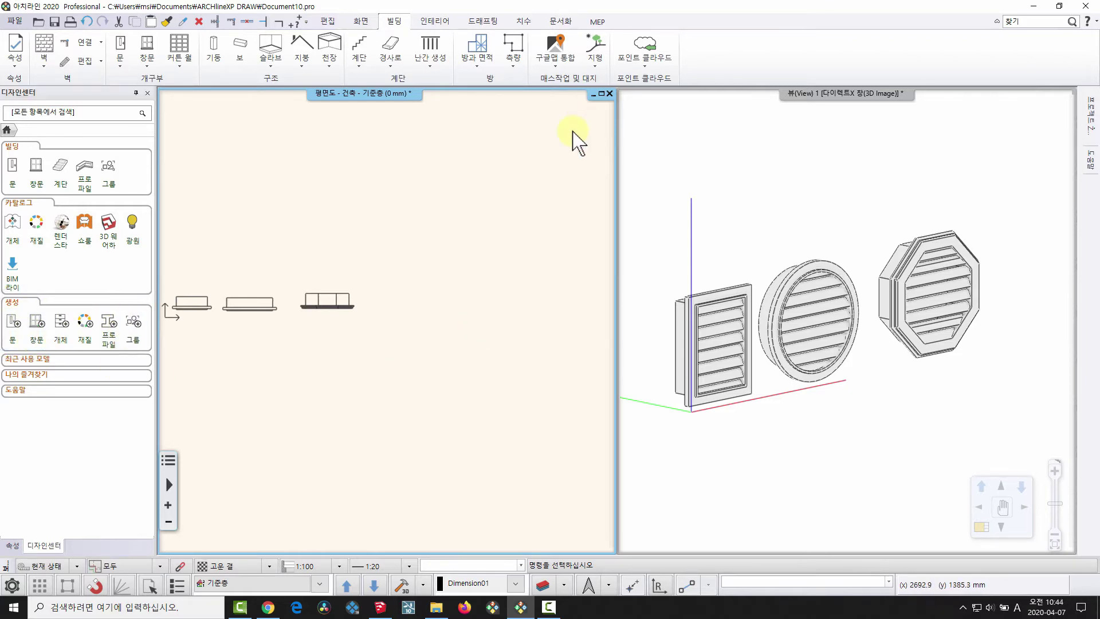
click(120, 61)
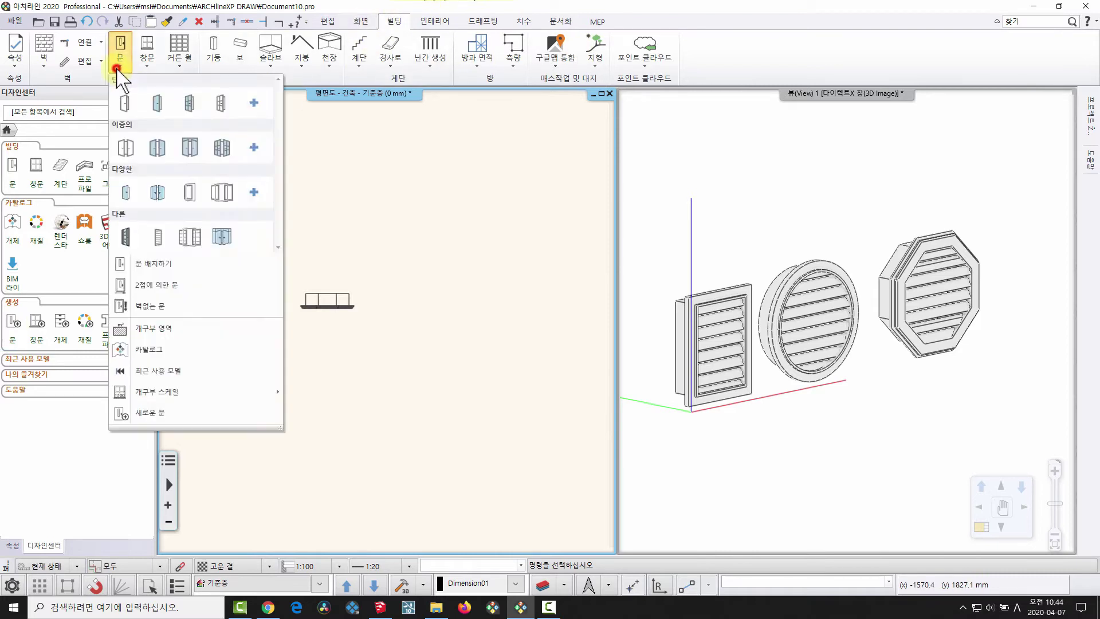
click(148, 62)
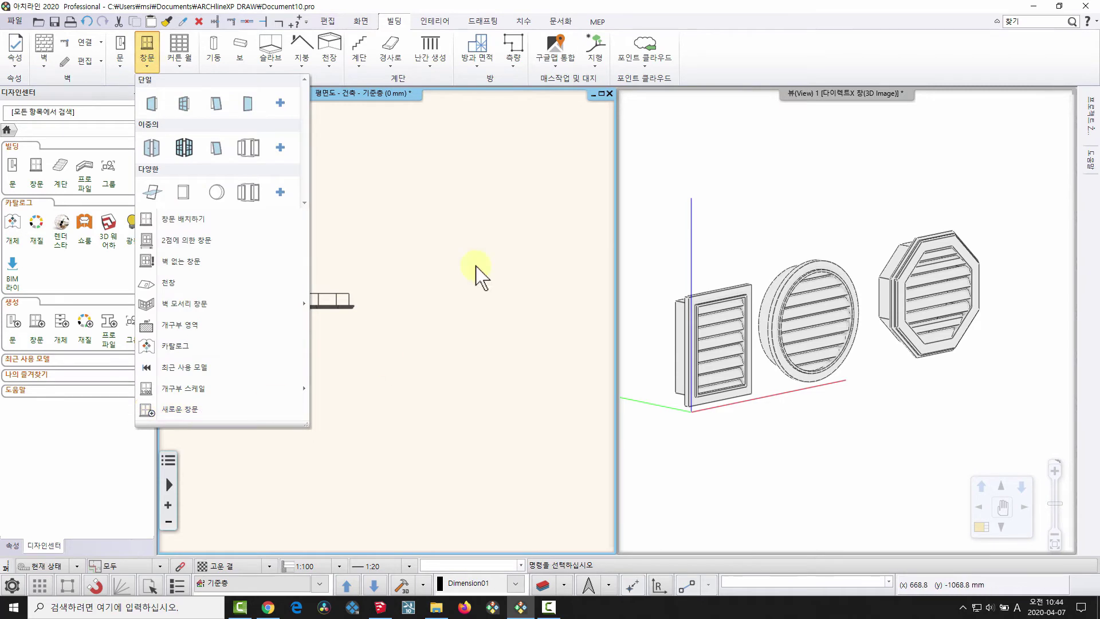
click(447, 211)
click(523, 295)
Start converting an object to a window in the custom window tools and pick the rectangular vent in the 3D view as reference
click(36, 324)
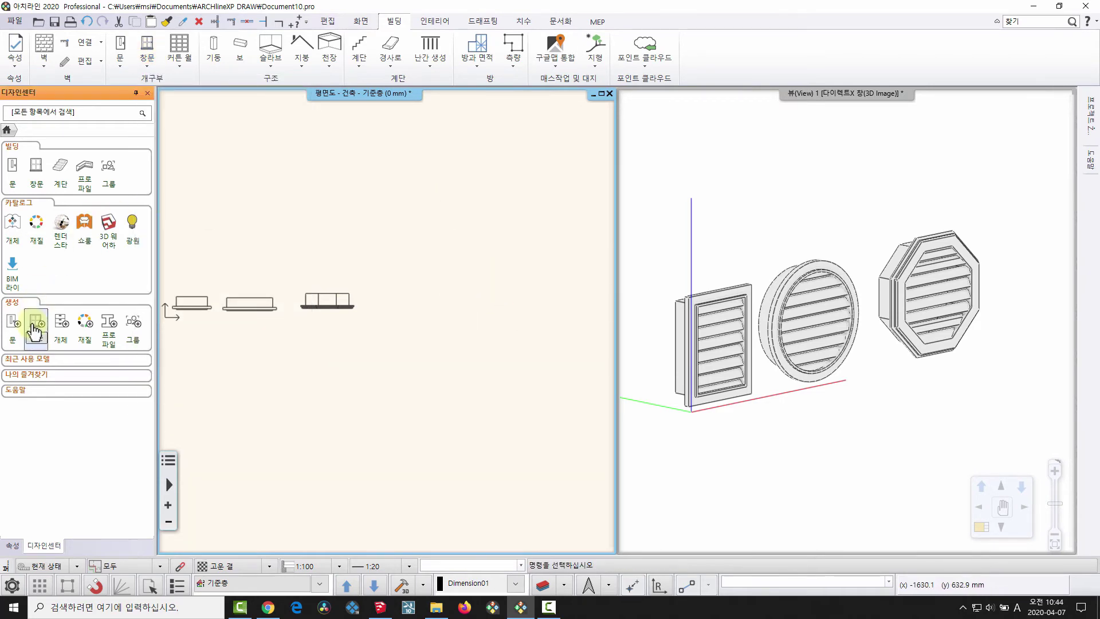
drag(525, 213, 440, 150)
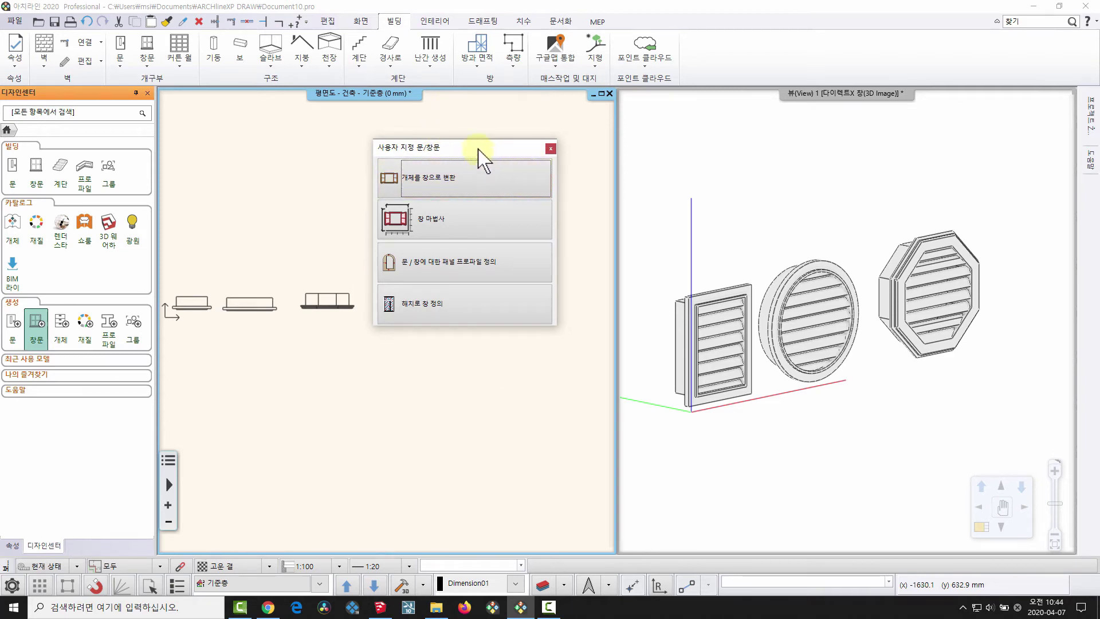
drag(479, 148, 495, 164)
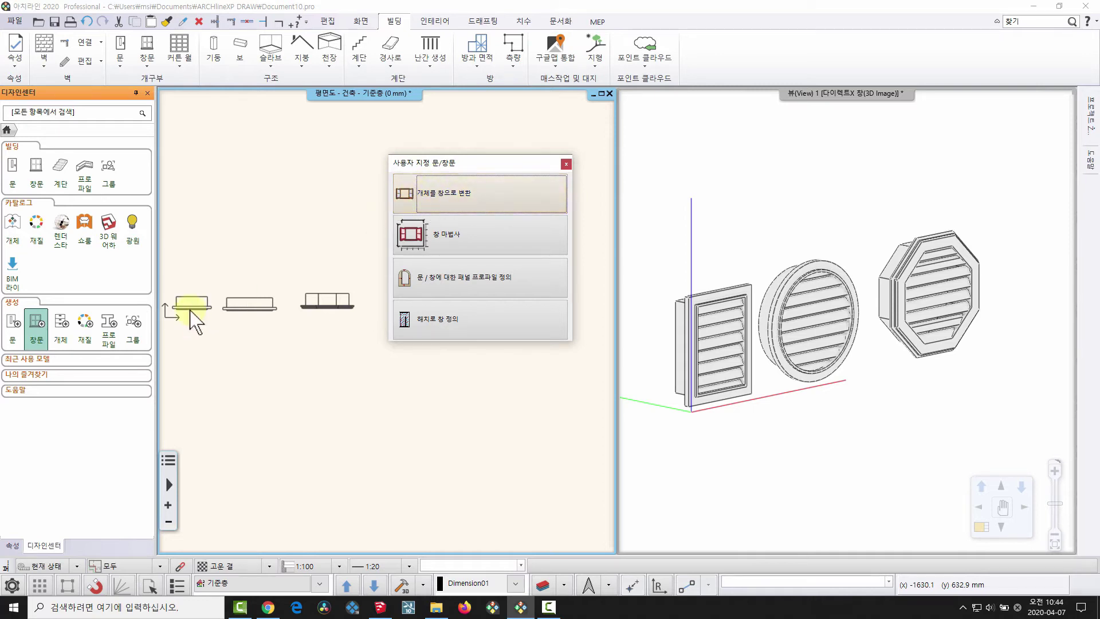
click(427, 187)
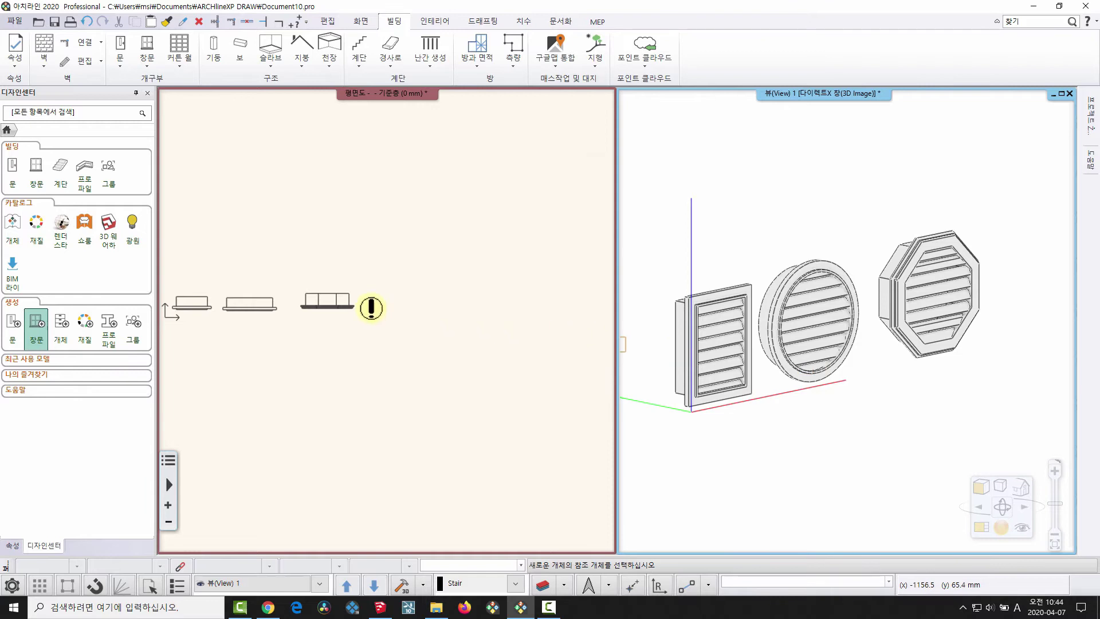
shift+middle_drag(778, 361, 702, 344)
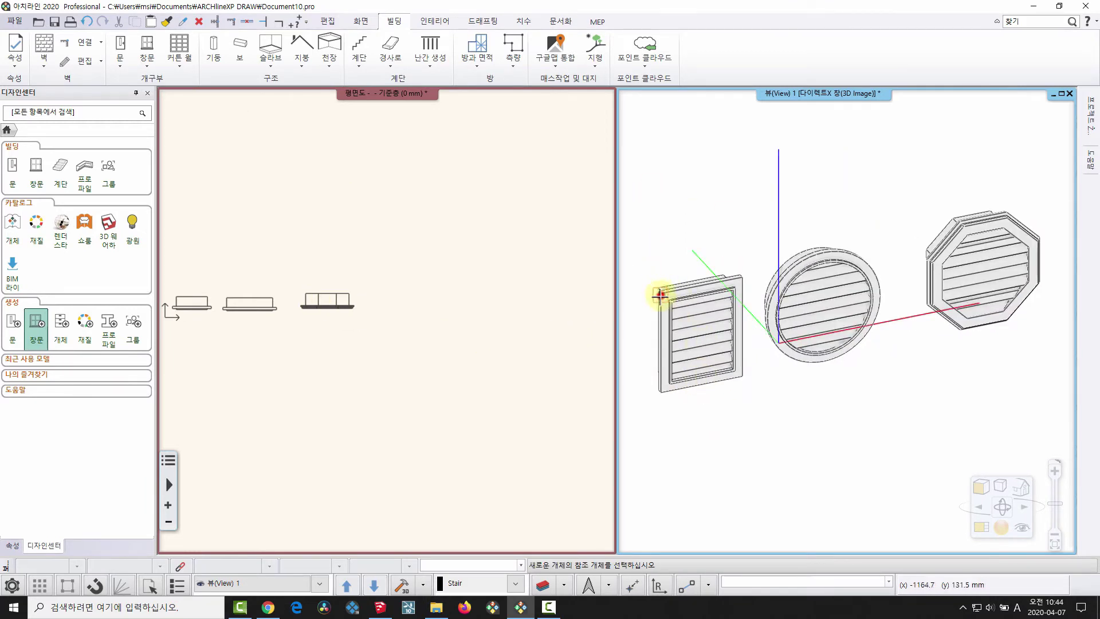
click(690, 318)
click(689, 318)
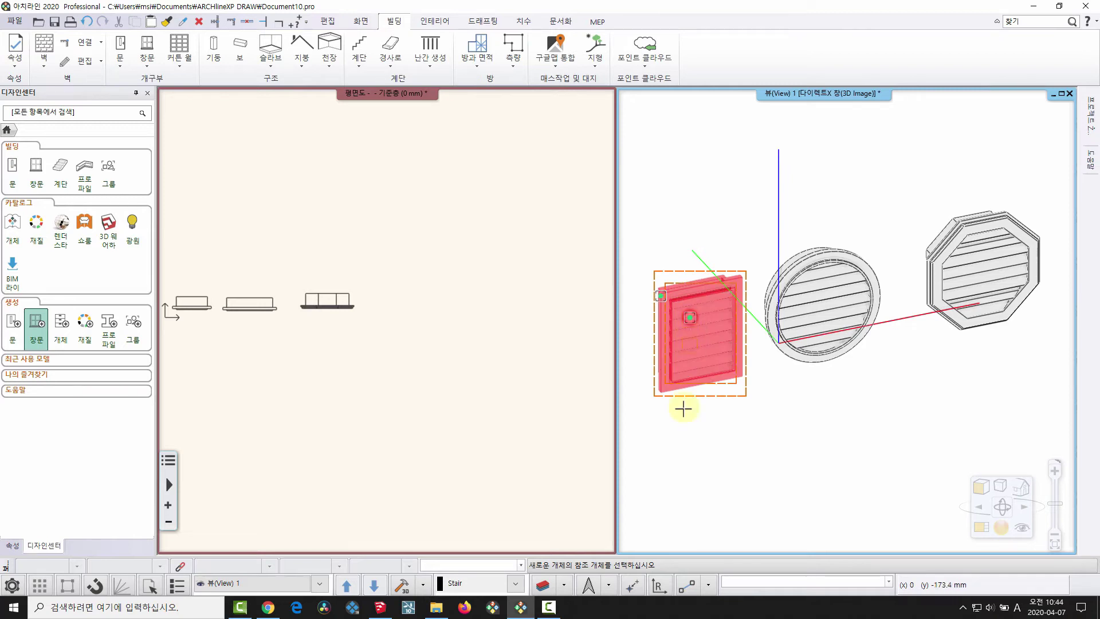
click(671, 329)
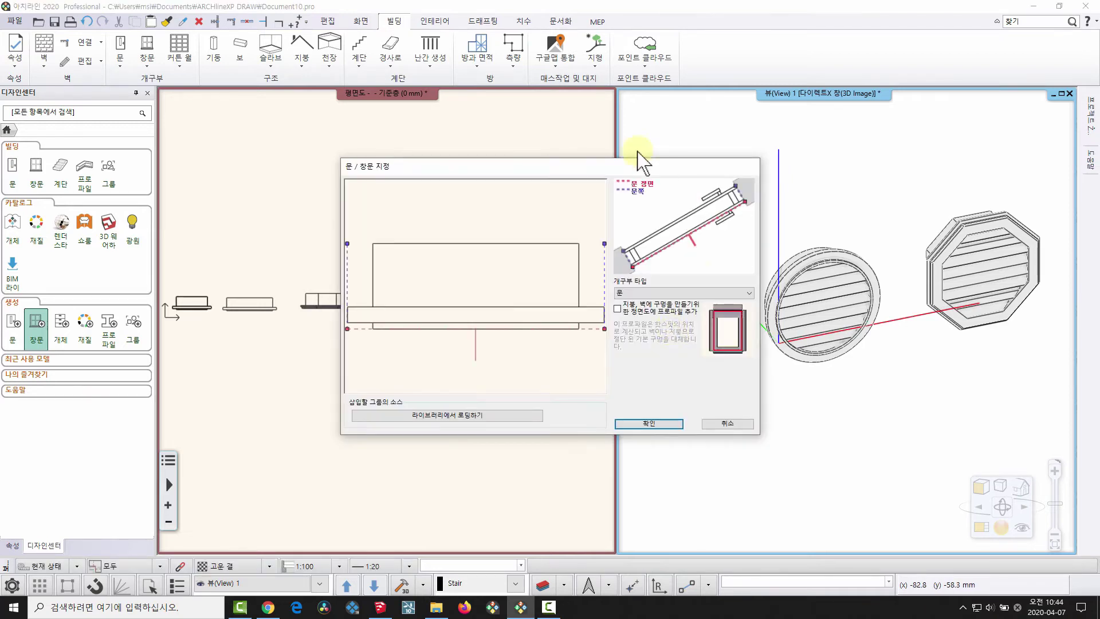
drag(622, 164, 646, 147)
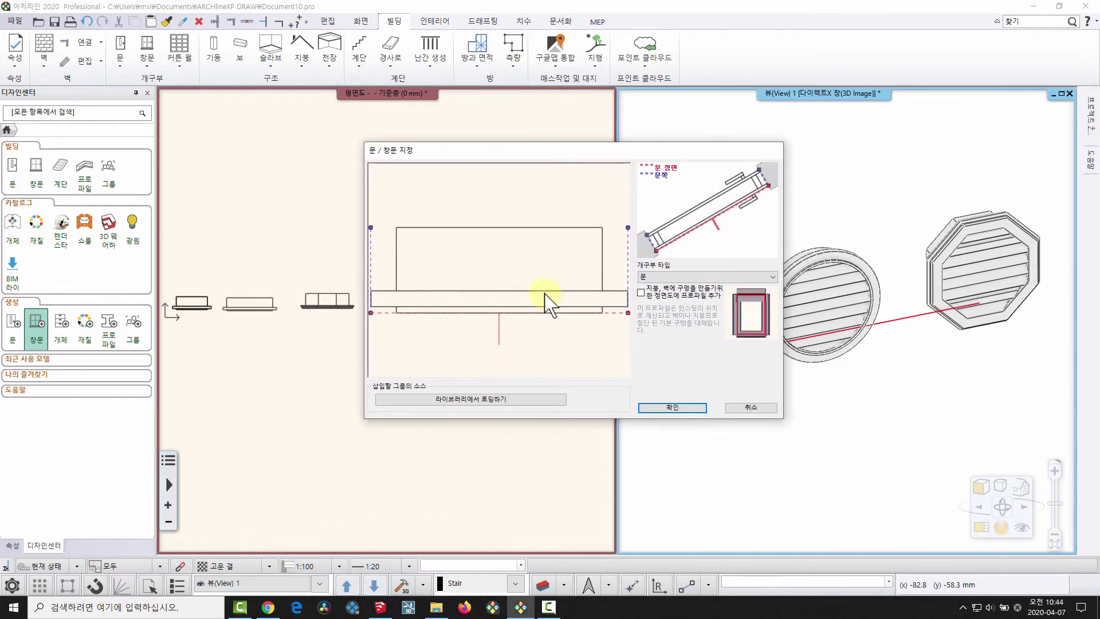
middle_drag(499, 336, 500, 337)
scroll(504, 329, down, 2)
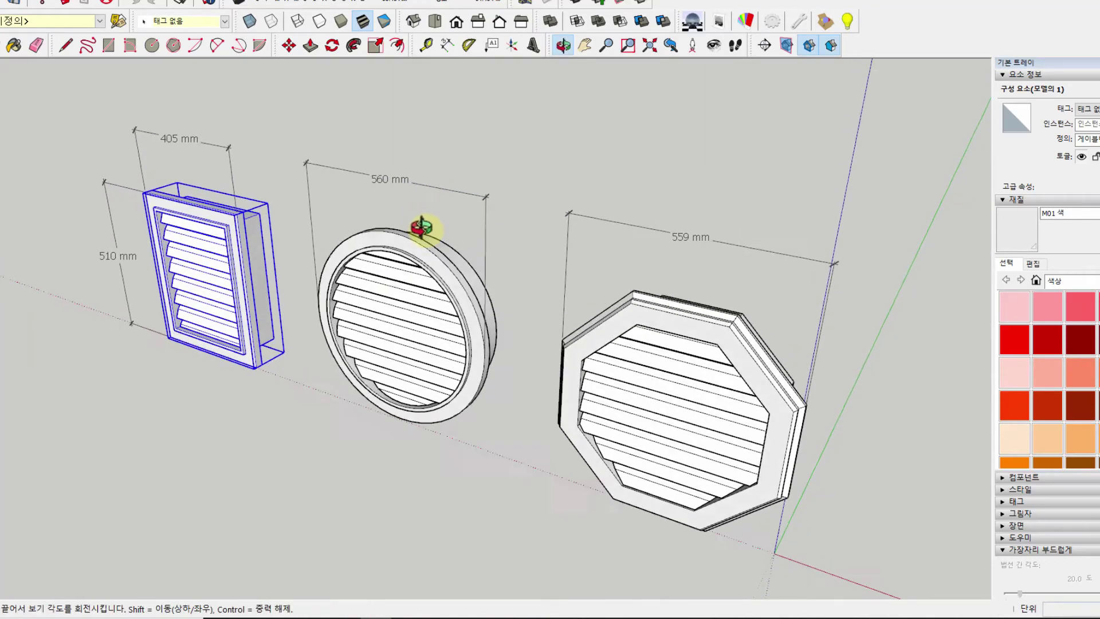
Switch to SketchUp and try rotating the rectangular vent about its lower front edge so that it lies face up
middle_drag(422, 228, 530, 379)
scroll(762, 489, down, 3)
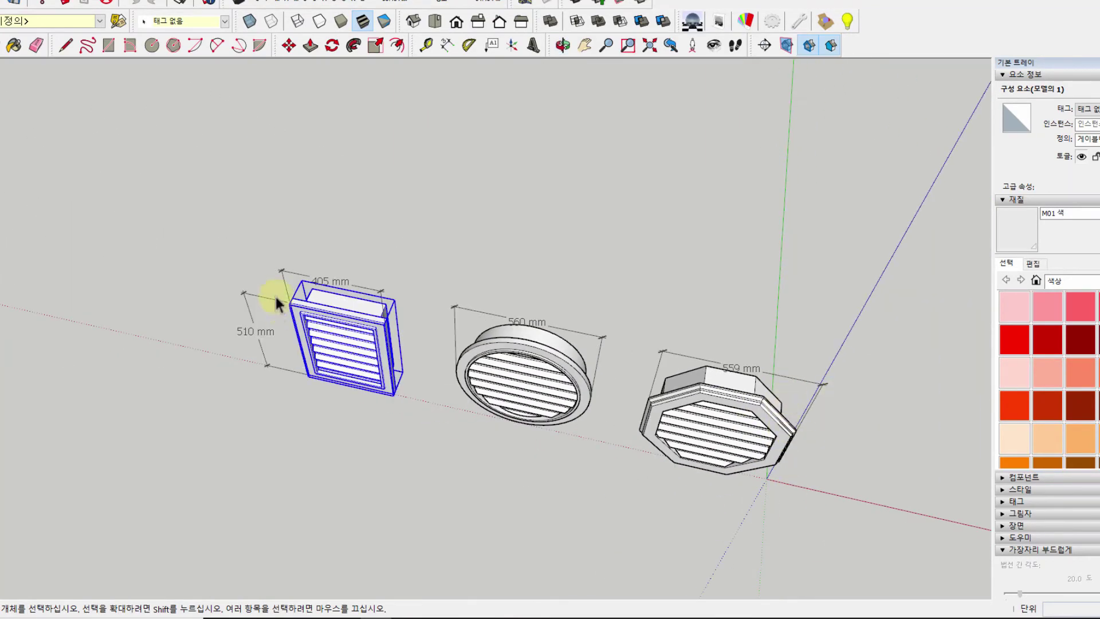
middle_drag(390, 328, 504, 351)
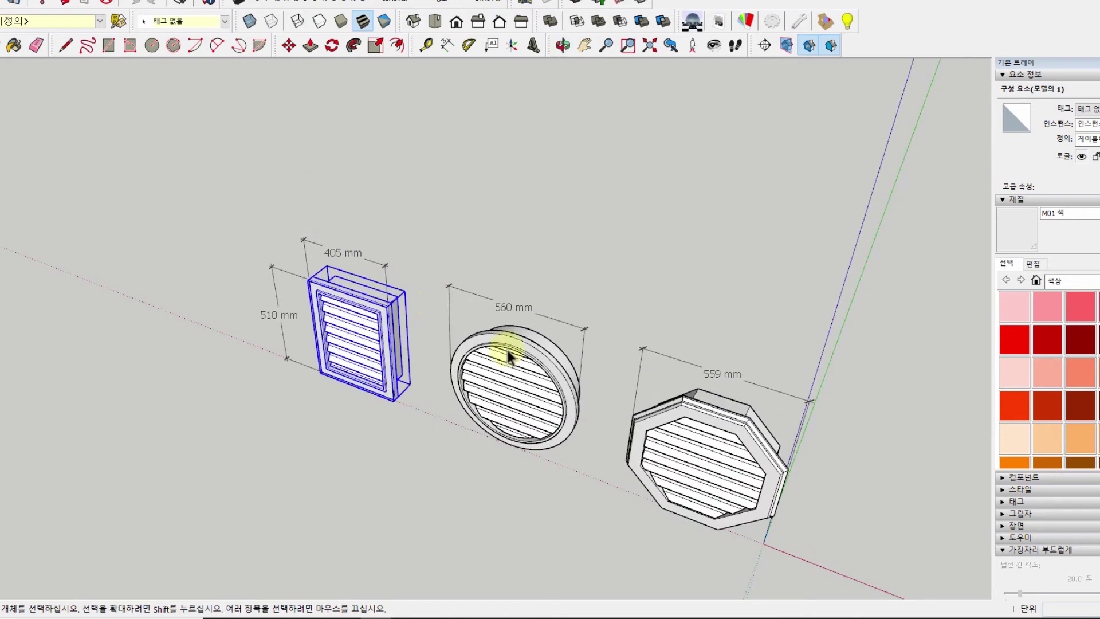
scroll(401, 311, up, 2)
middle_drag(357, 258, 320, 290)
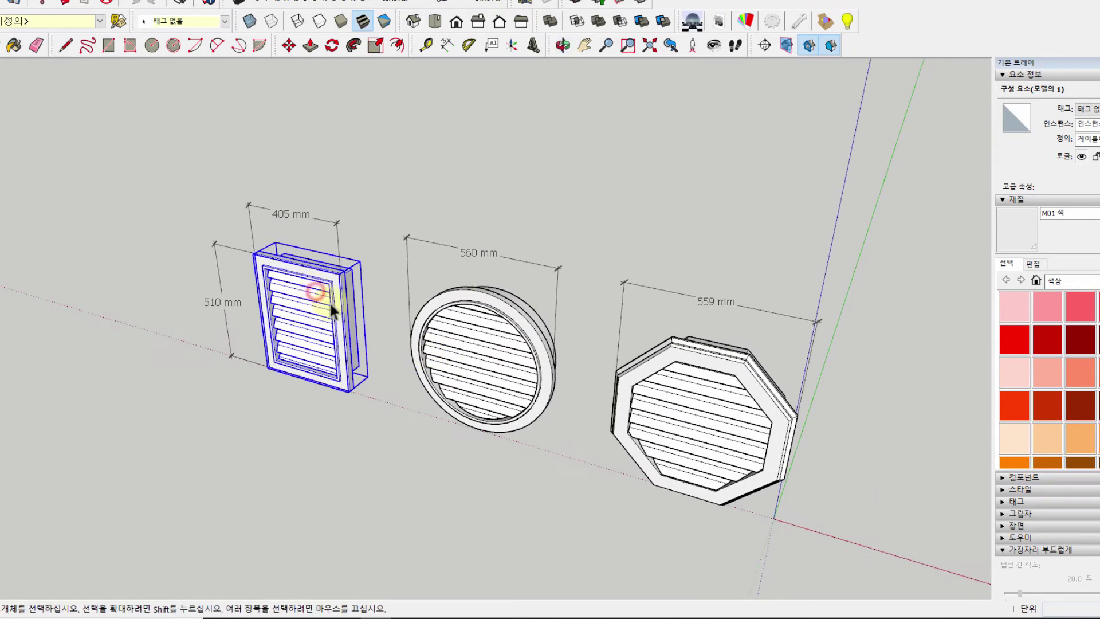
key(q)
click(350, 391)
click(340, 273)
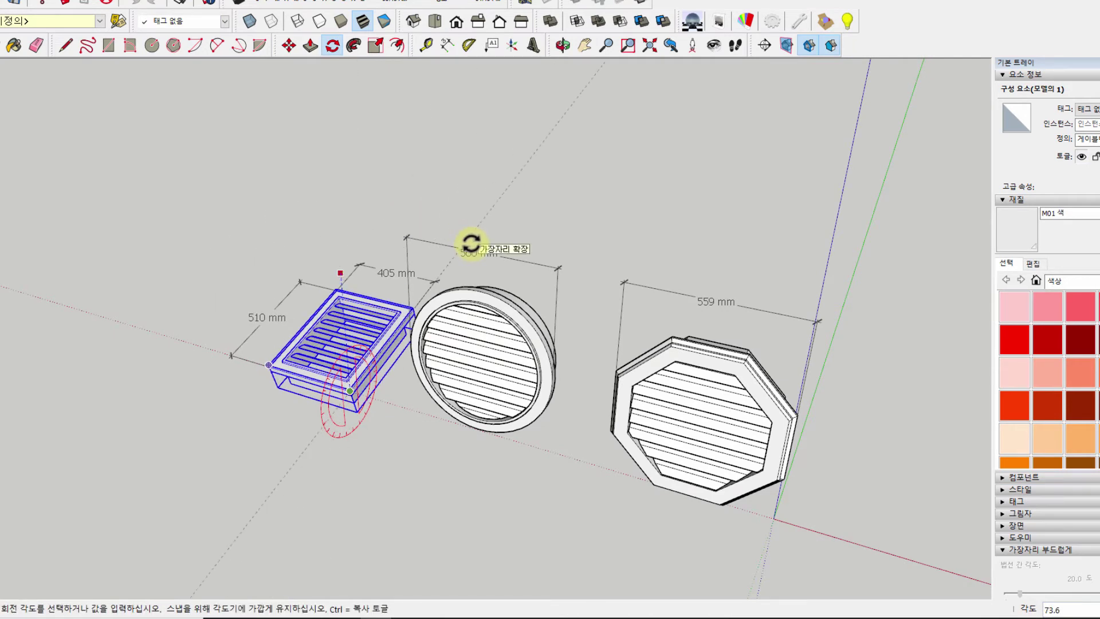
key(Escape)
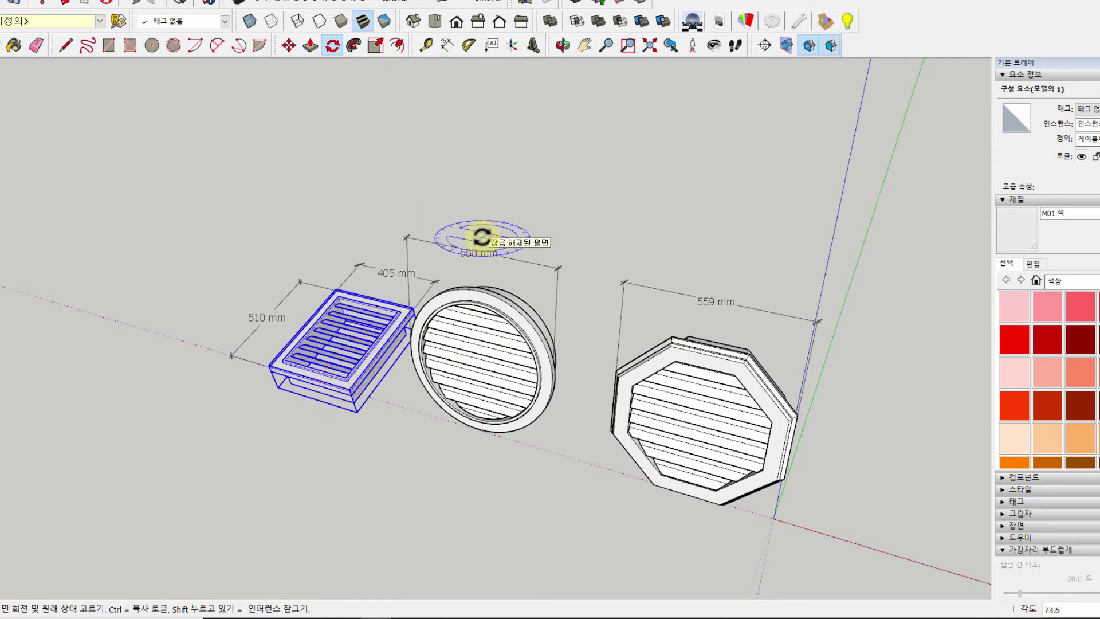
key(ctrl+z)
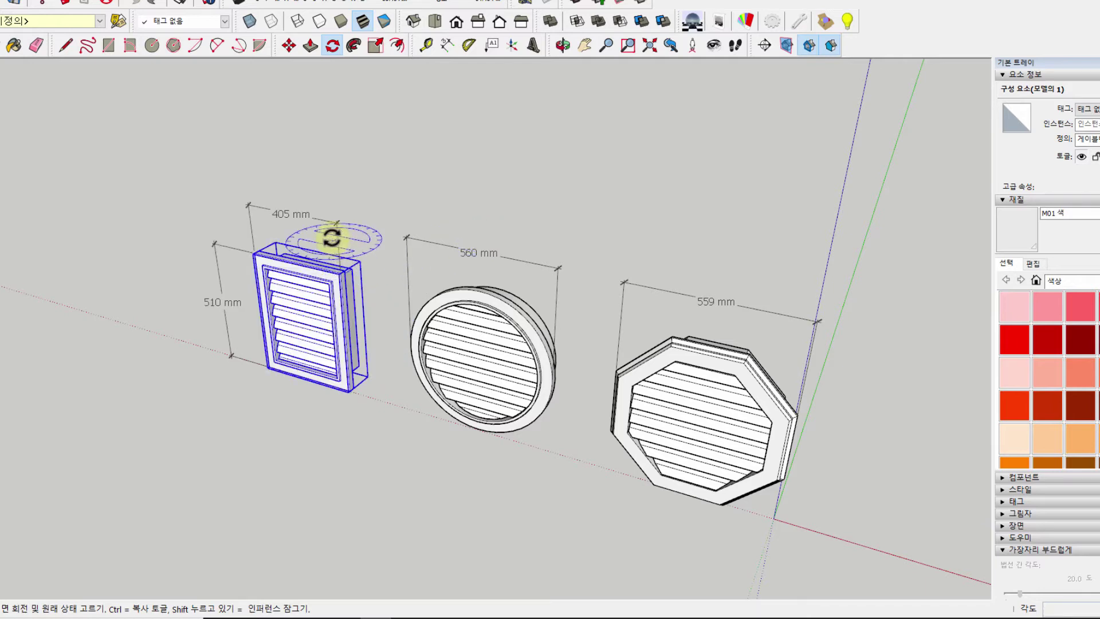
key(space)
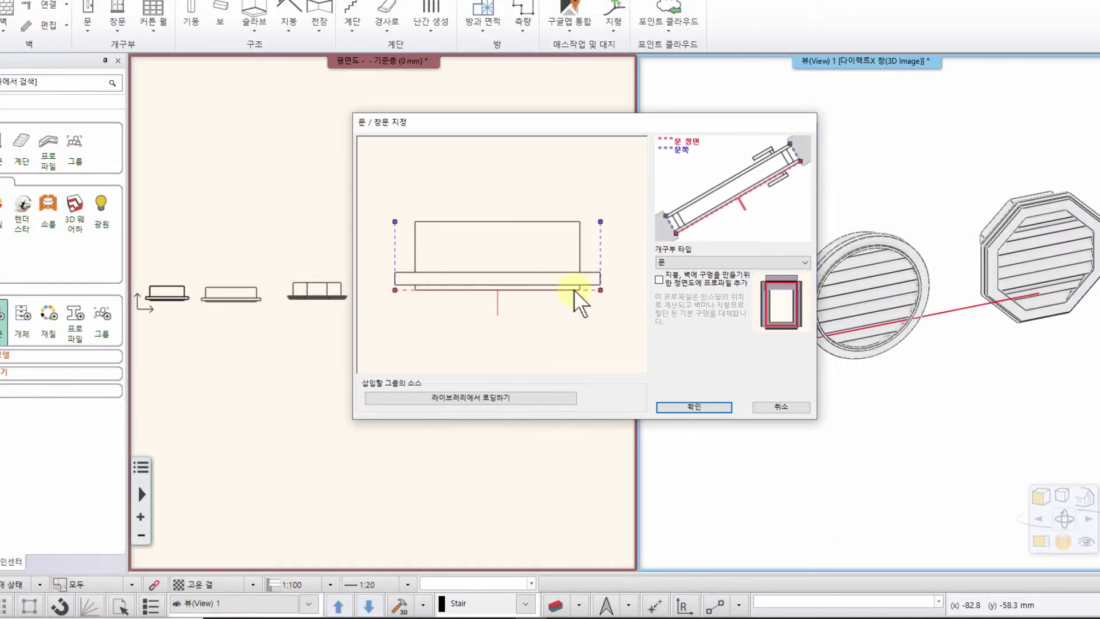
Set the opening type of the rectangular vent to 창문 and confirm the window definition
click(742, 262)
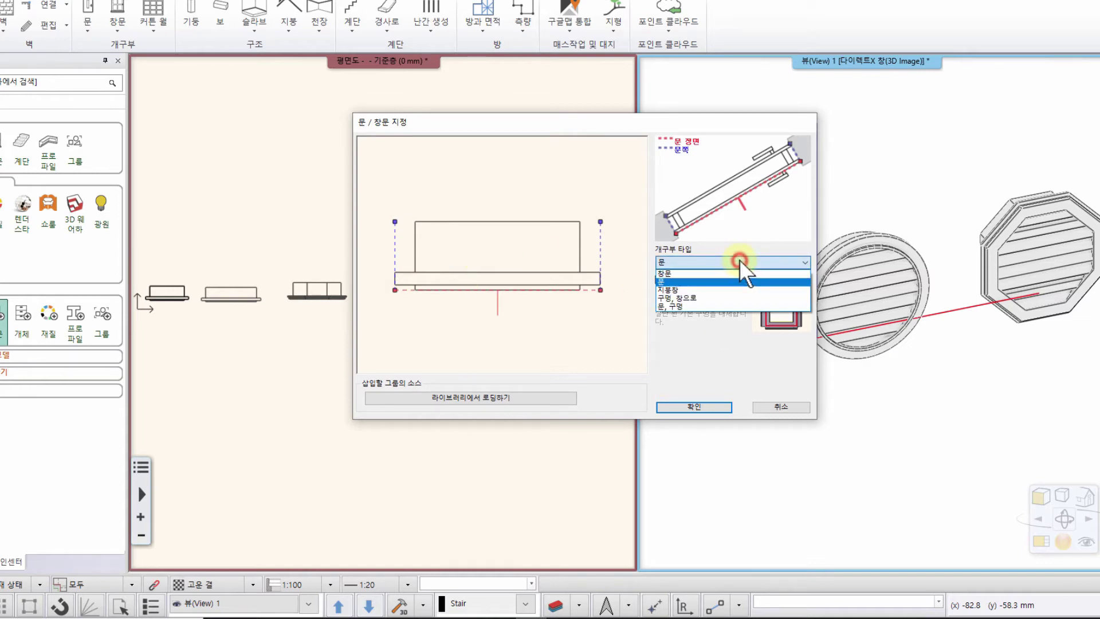
click(680, 274)
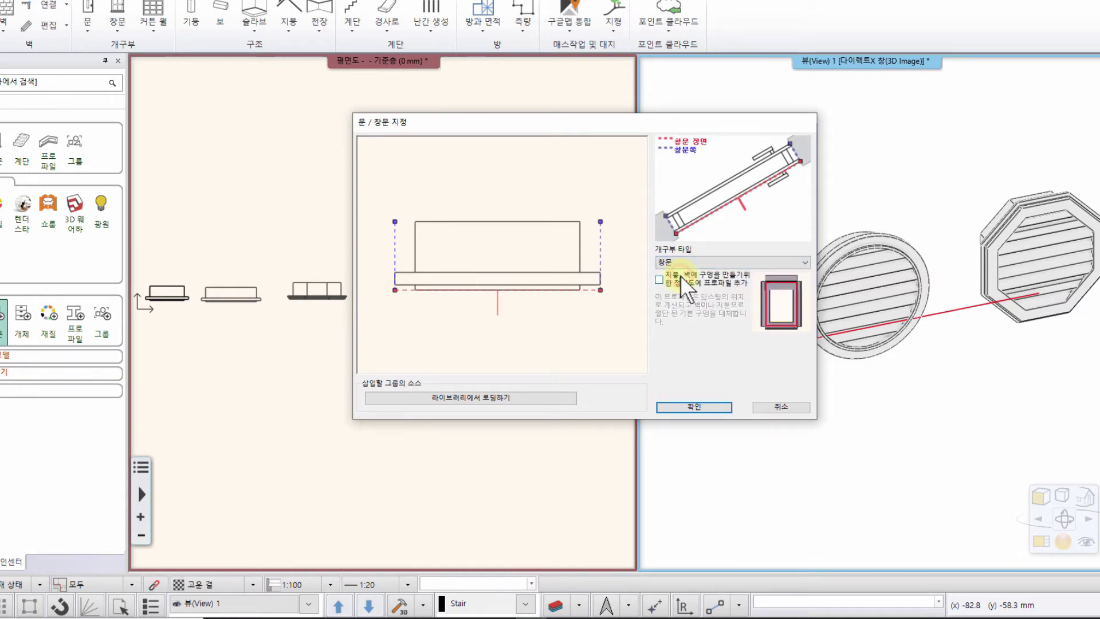
click(691, 406)
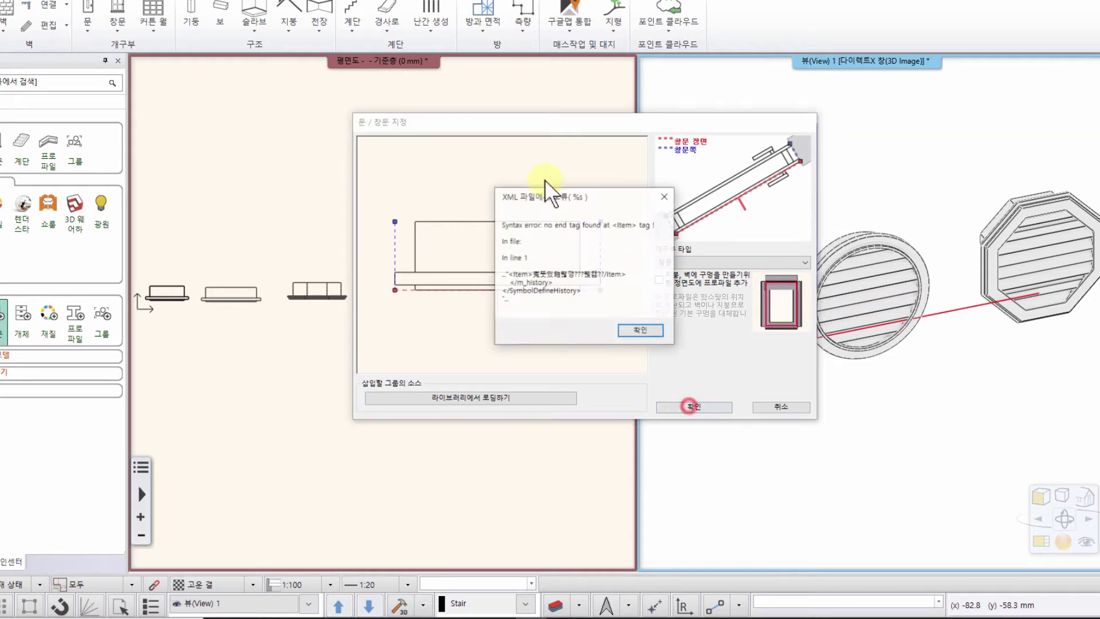
click(632, 331)
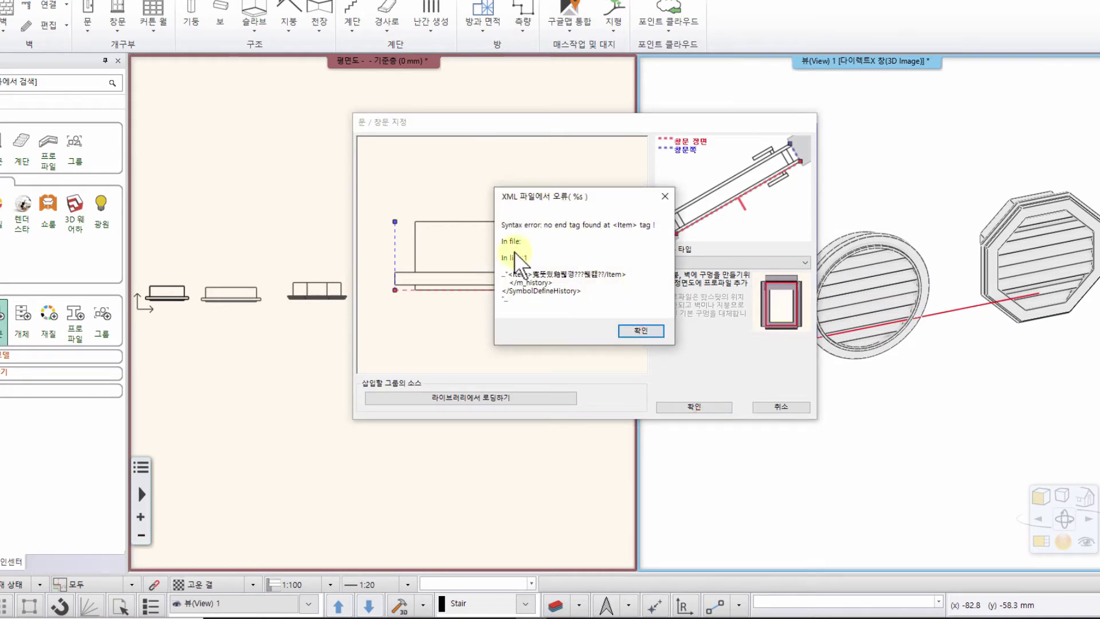
click(647, 333)
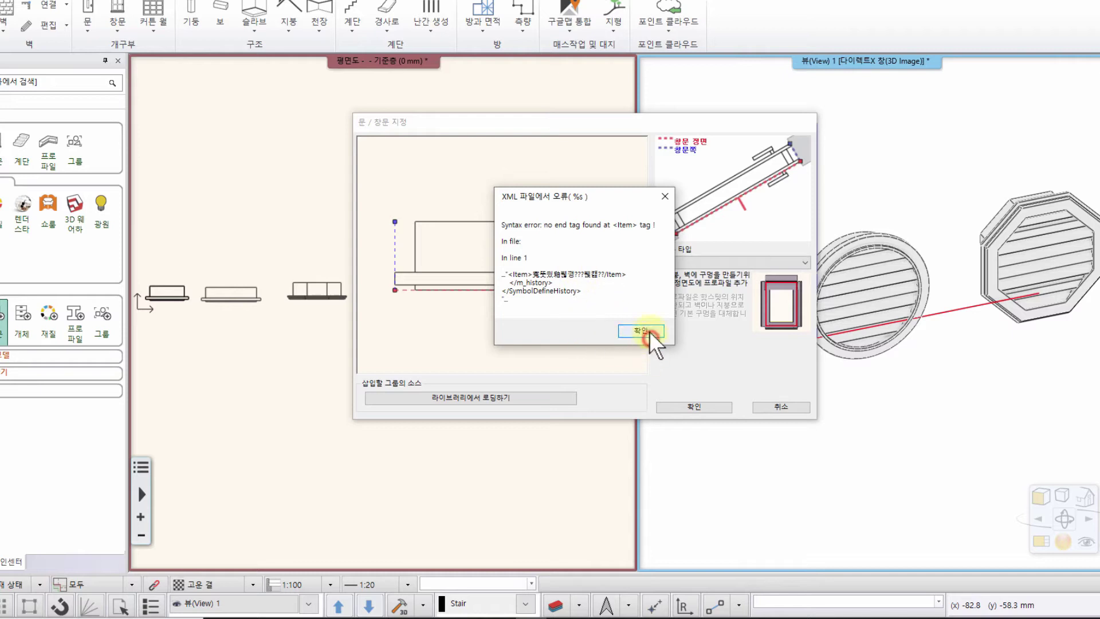
Save the window 게이블벤트_사각형 in category 나의, subcategory 게이블벤트, as a copy without overwriting the original library object
click(529, 189)
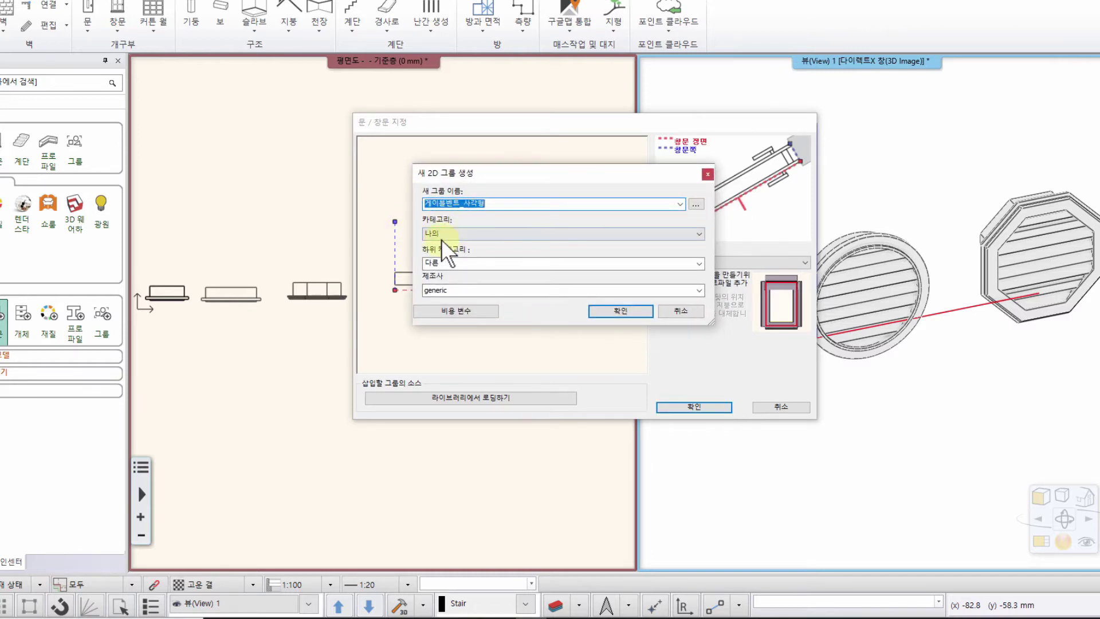
click(699, 263)
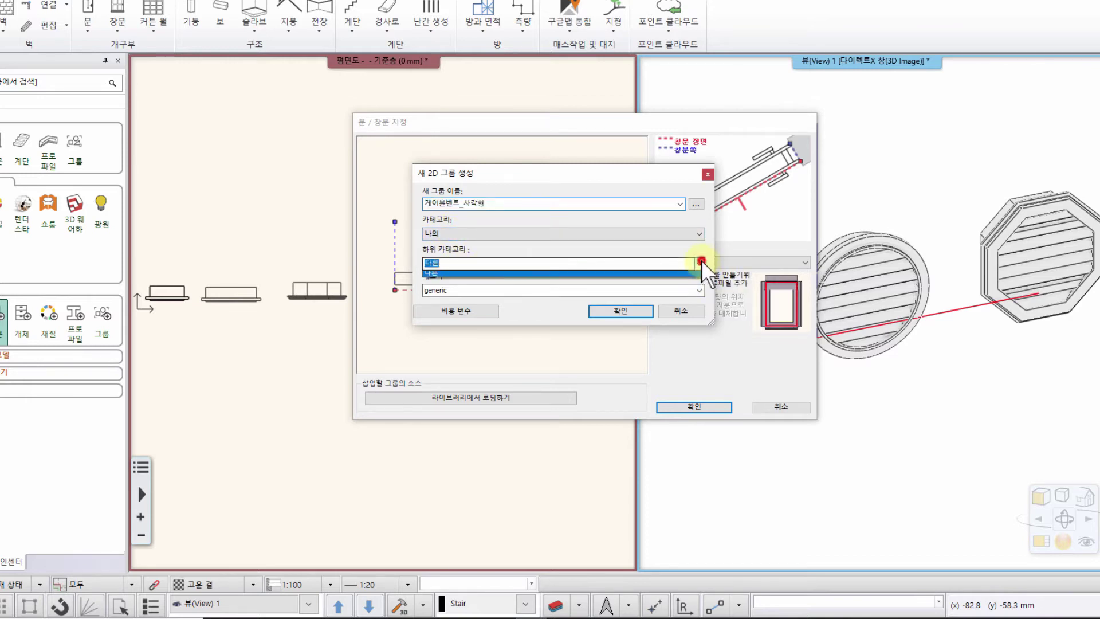
click(467, 275)
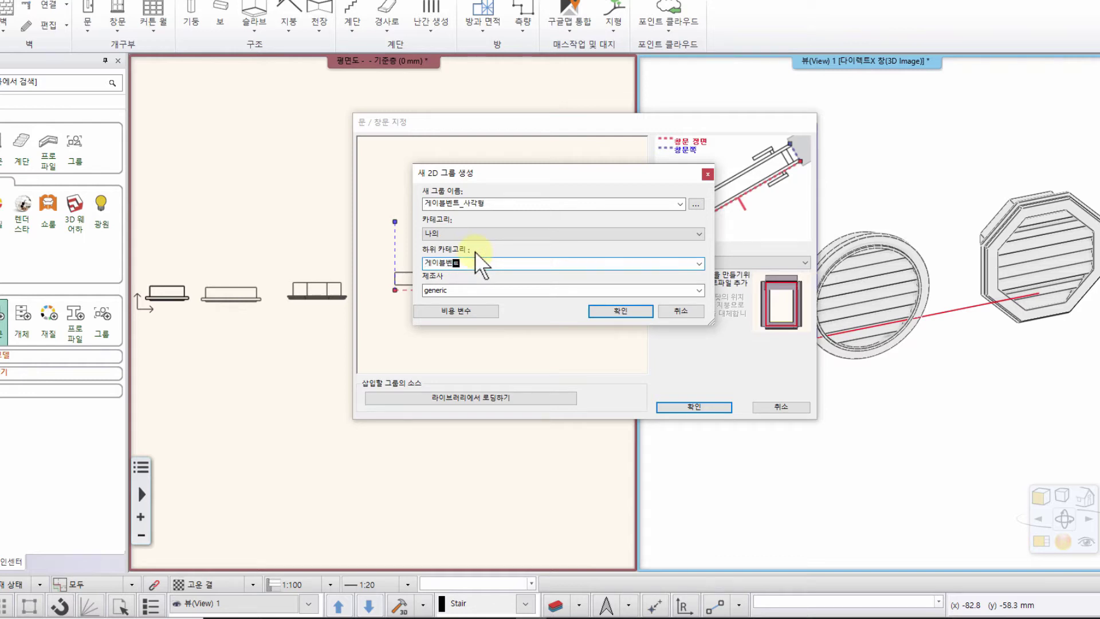
click(632, 311)
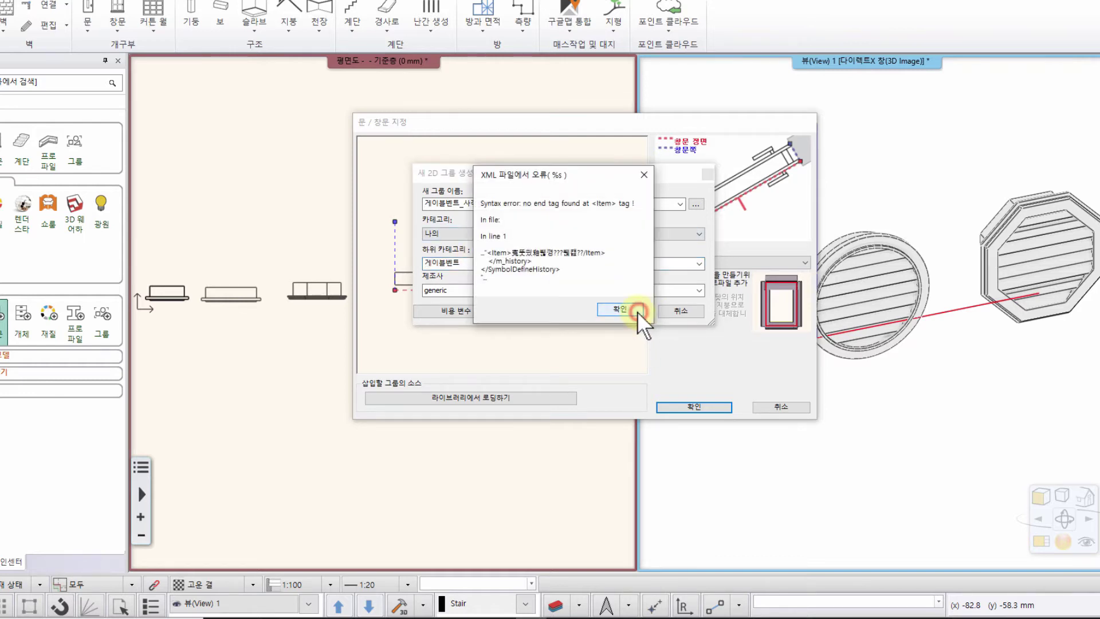
click(632, 311)
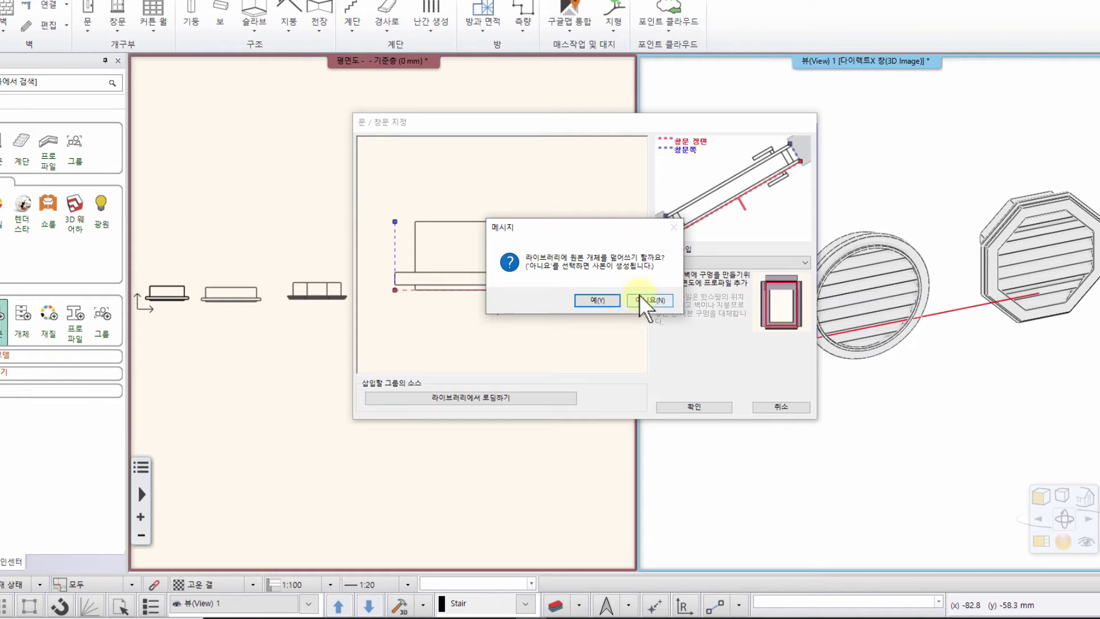
click(642, 300)
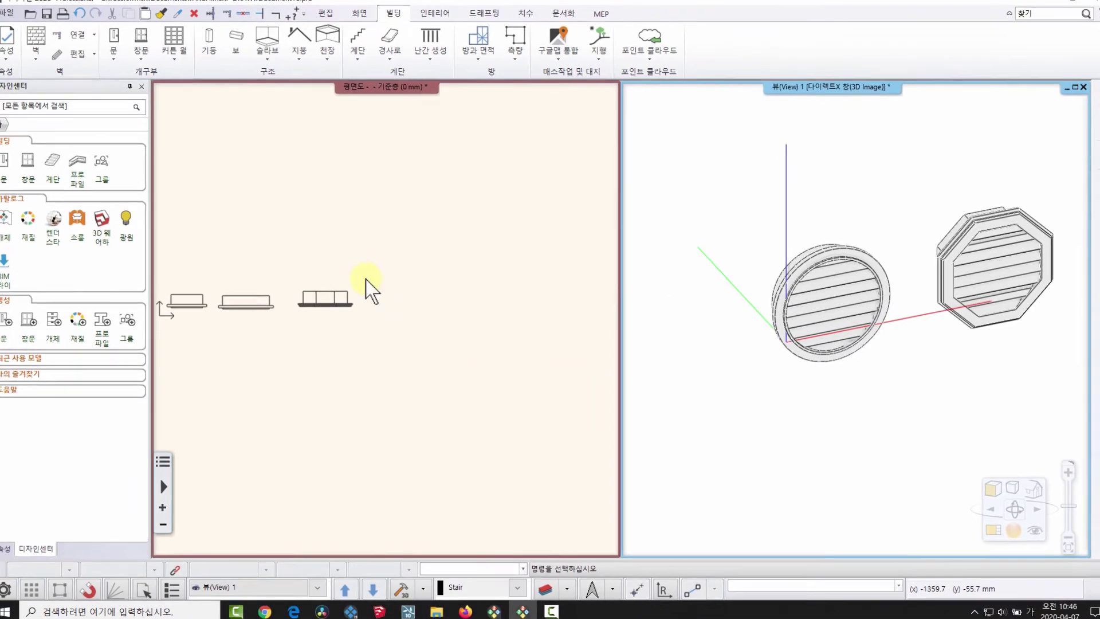
Make the floor plan active and show the 게이블벤트 subcategory of 나의 in the Design Center's window catalog
click(387, 256)
click(450, 320)
click(395, 243)
middle_drag(252, 238, 305, 231)
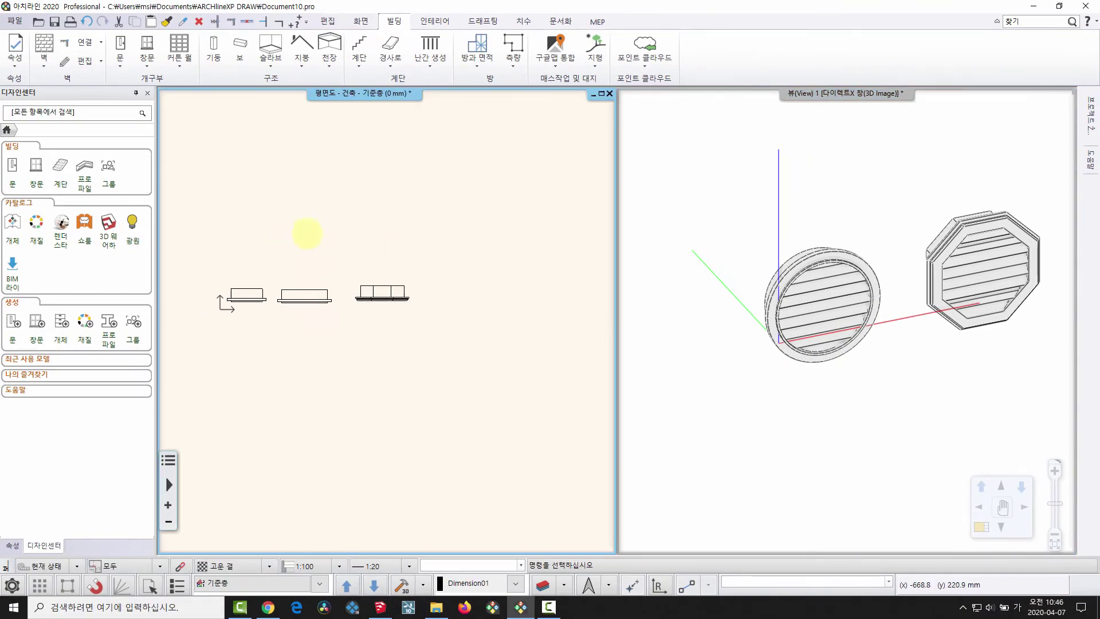
click(38, 170)
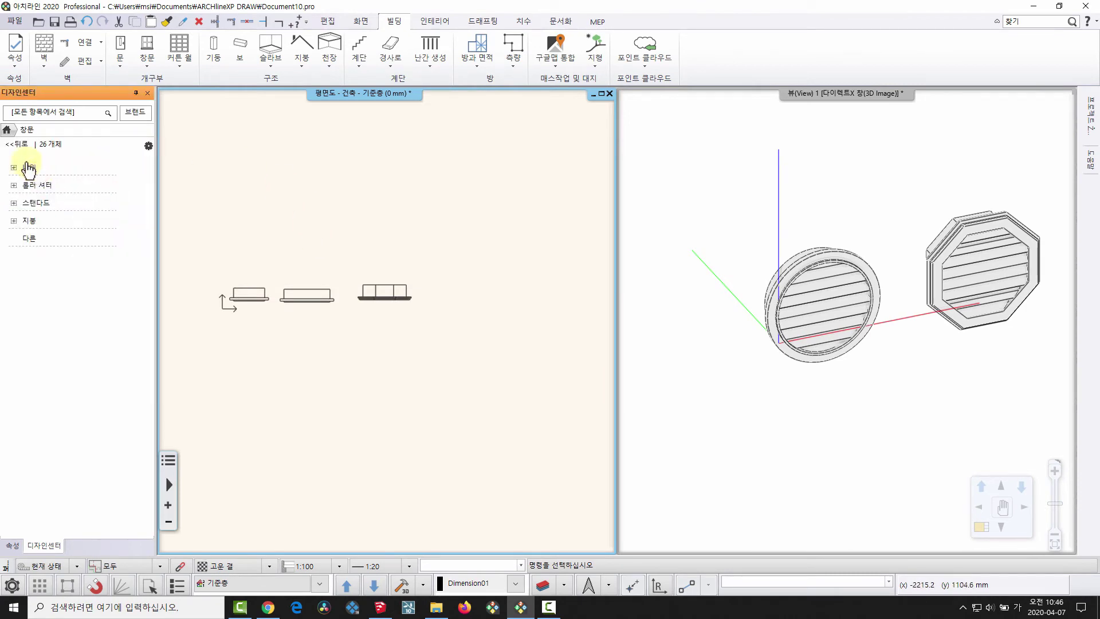
click(23, 167)
click(23, 166)
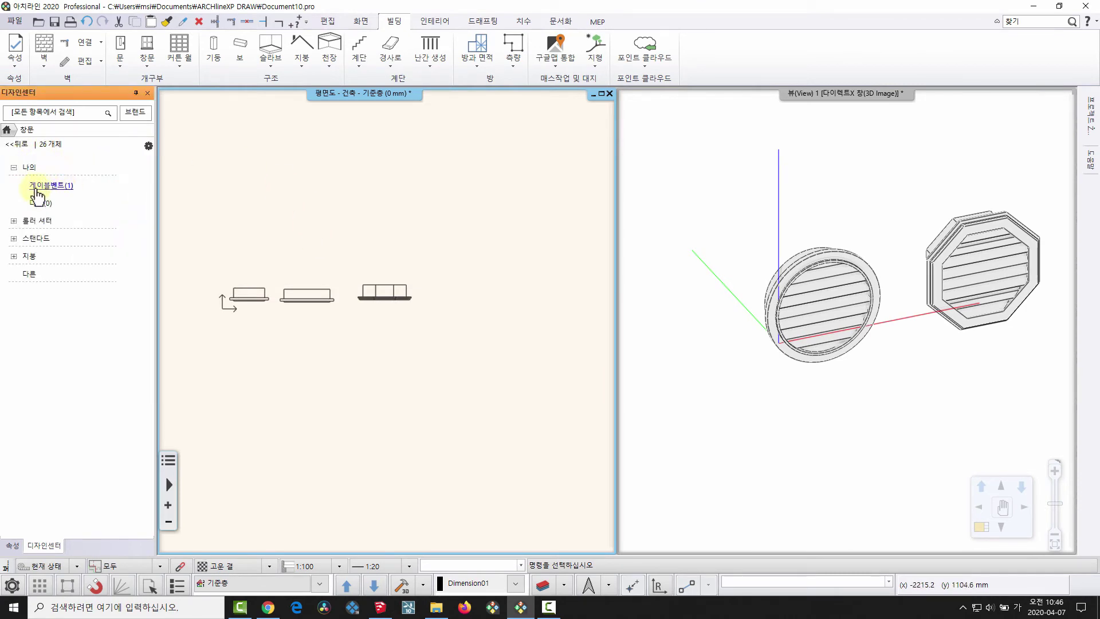
click(56, 186)
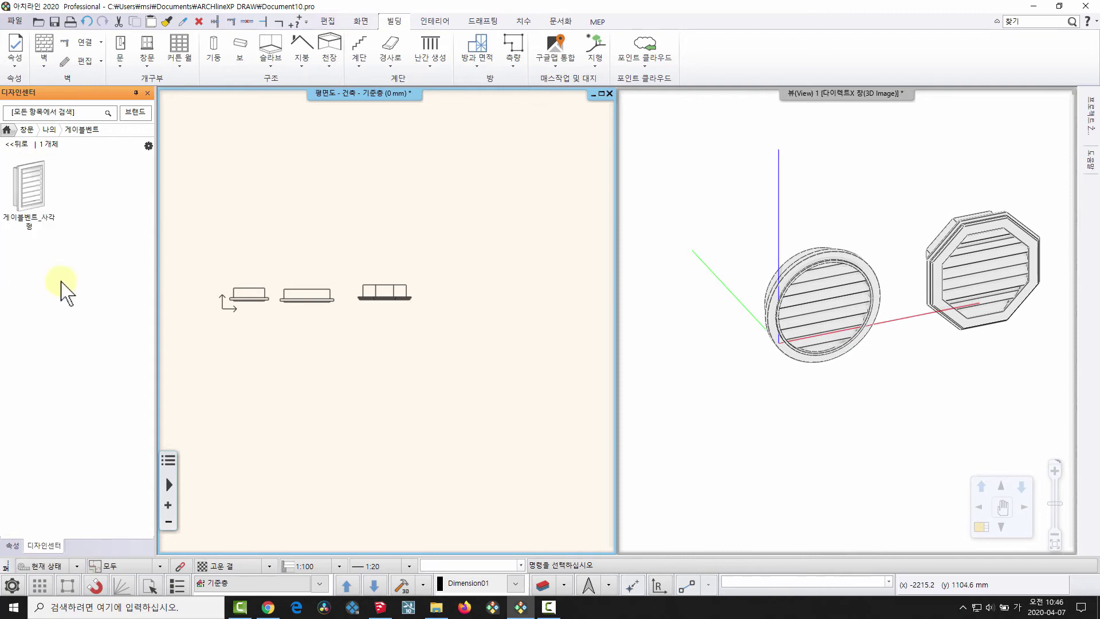
Return the Design Center to the window category list and switch to the 벤트 folder in File Explorer
right_click(489, 360)
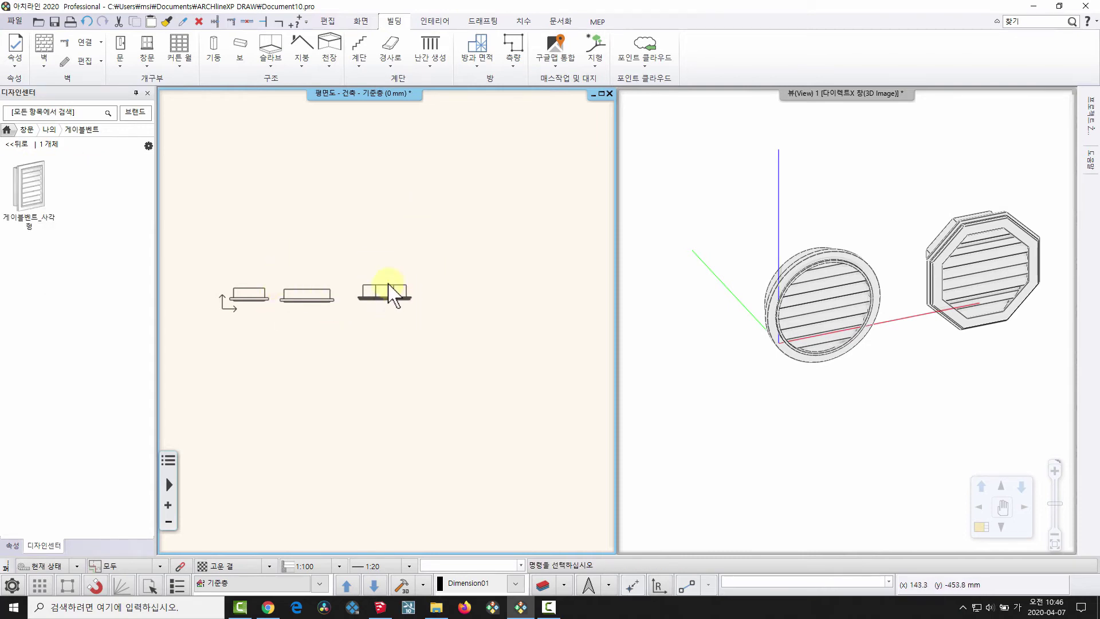
right_click(213, 175)
click(259, 223)
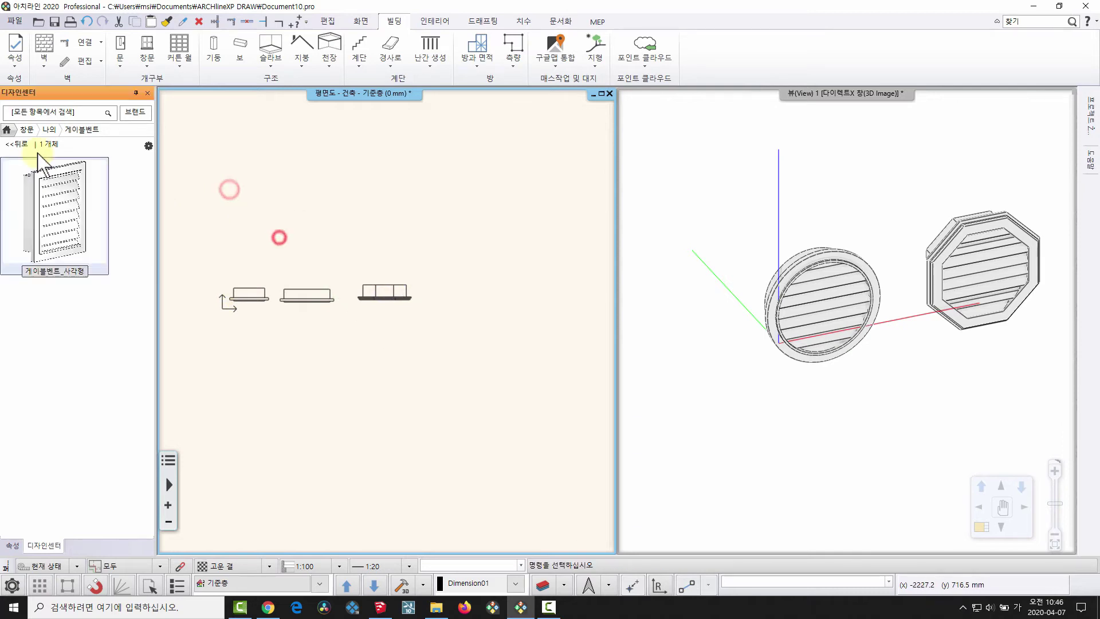
click(14, 145)
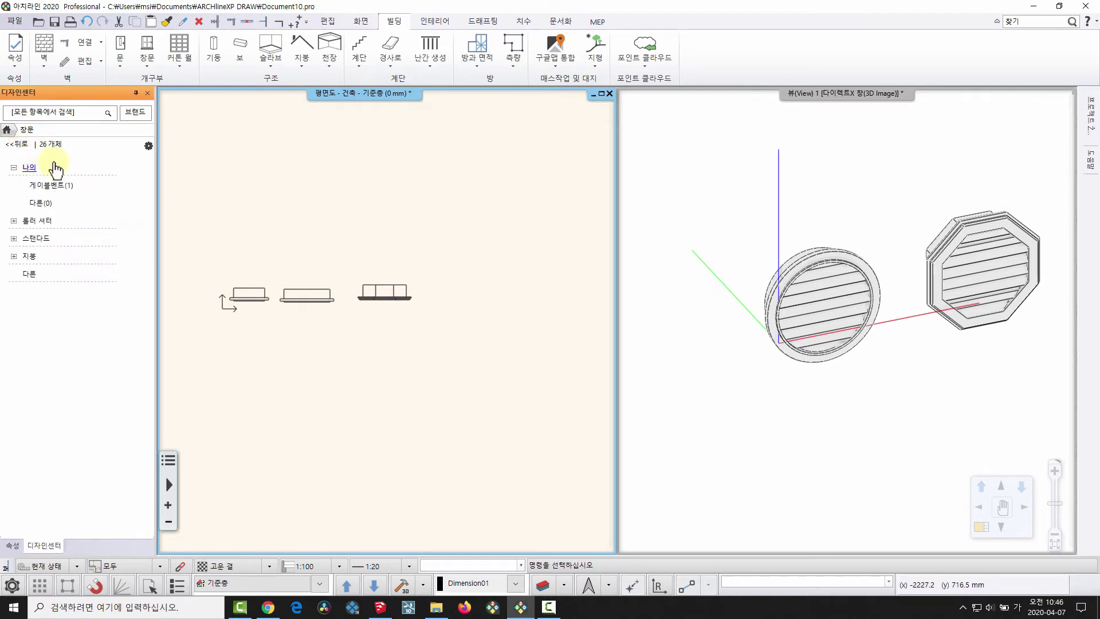
click(436, 607)
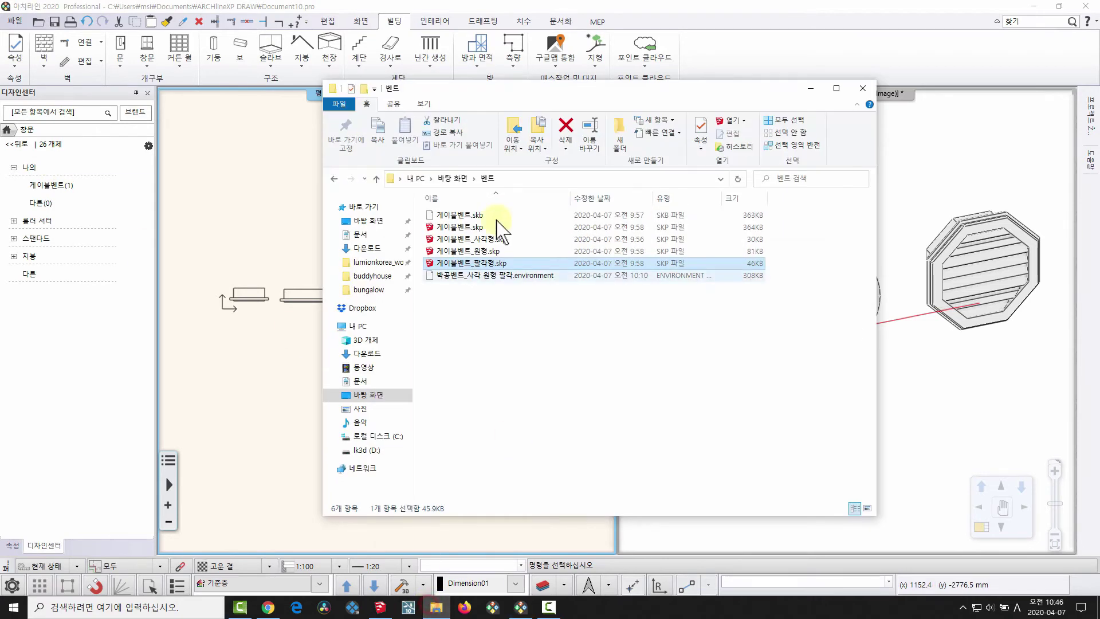
Import the library file 박공벤트_사각 원형 팔각.environment into the floor plan, agreeing to overwrite the three listed vent windows
click(453, 276)
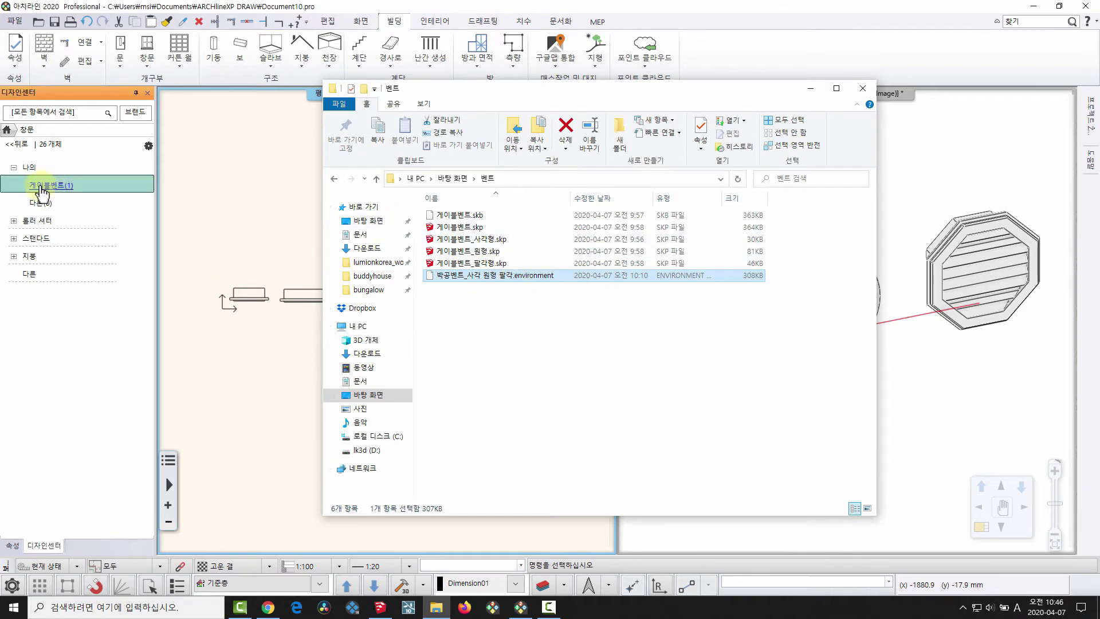
drag(498, 95, 621, 81)
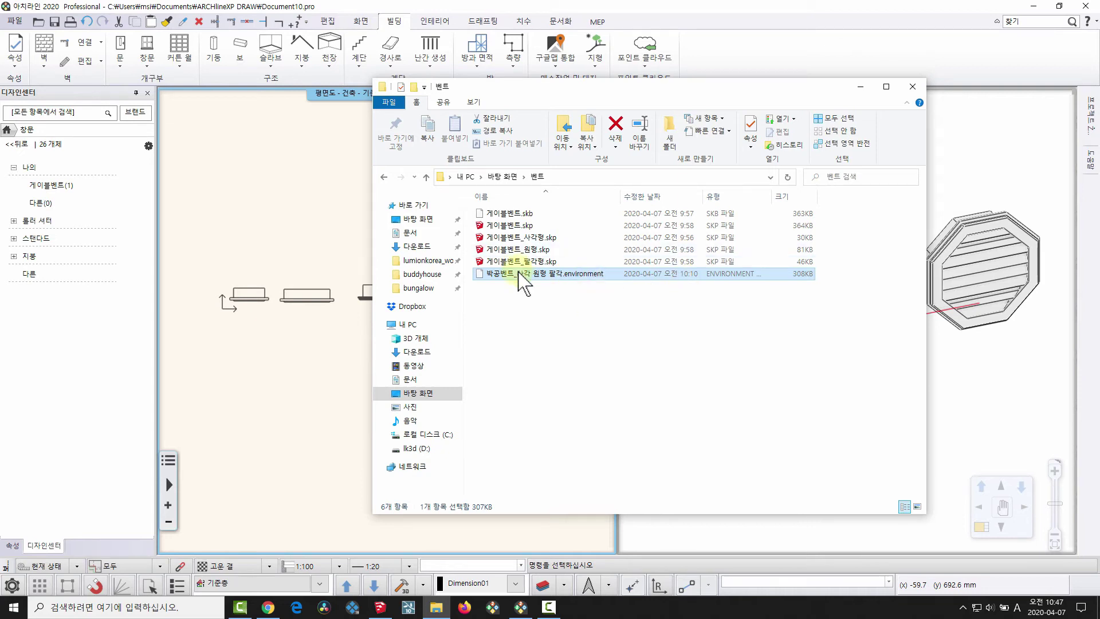
drag(521, 274, 215, 282)
click(911, 86)
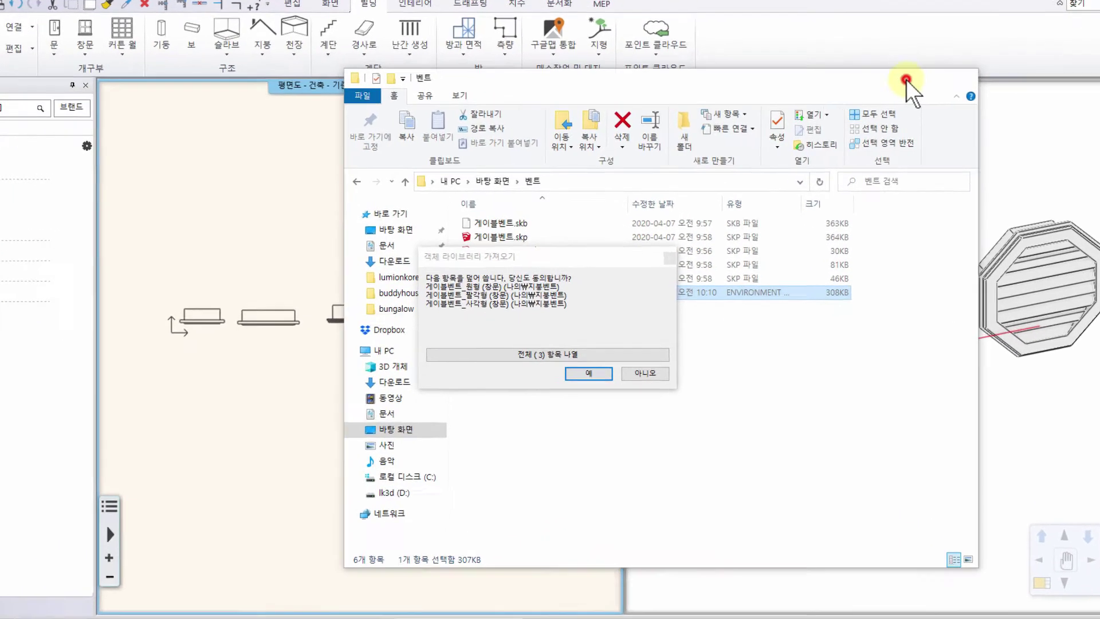
drag(575, 242, 569, 219)
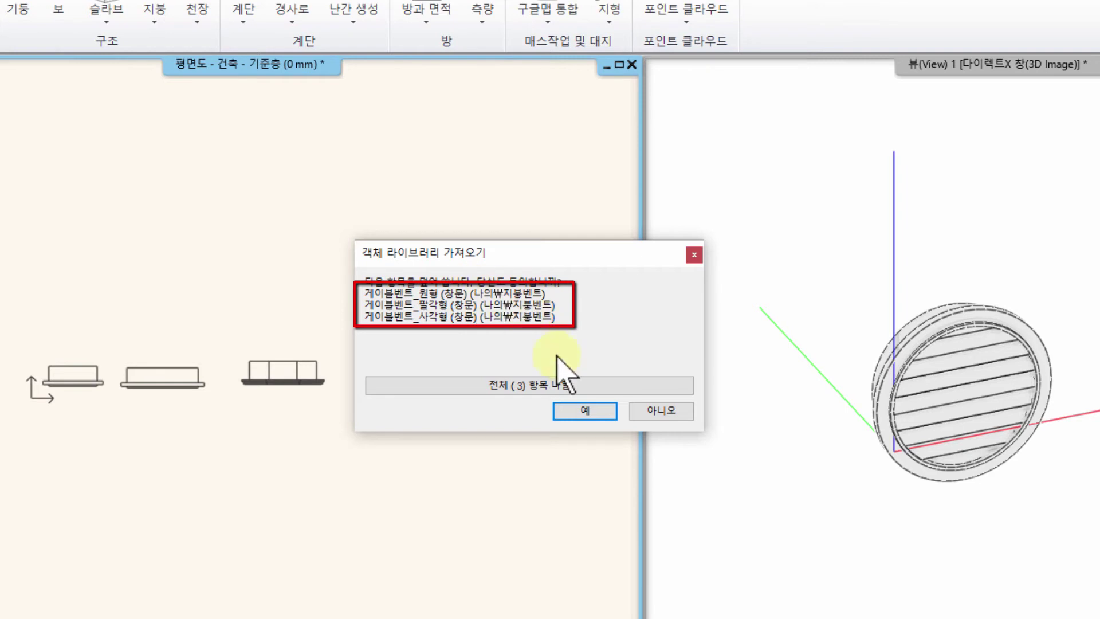
click(580, 411)
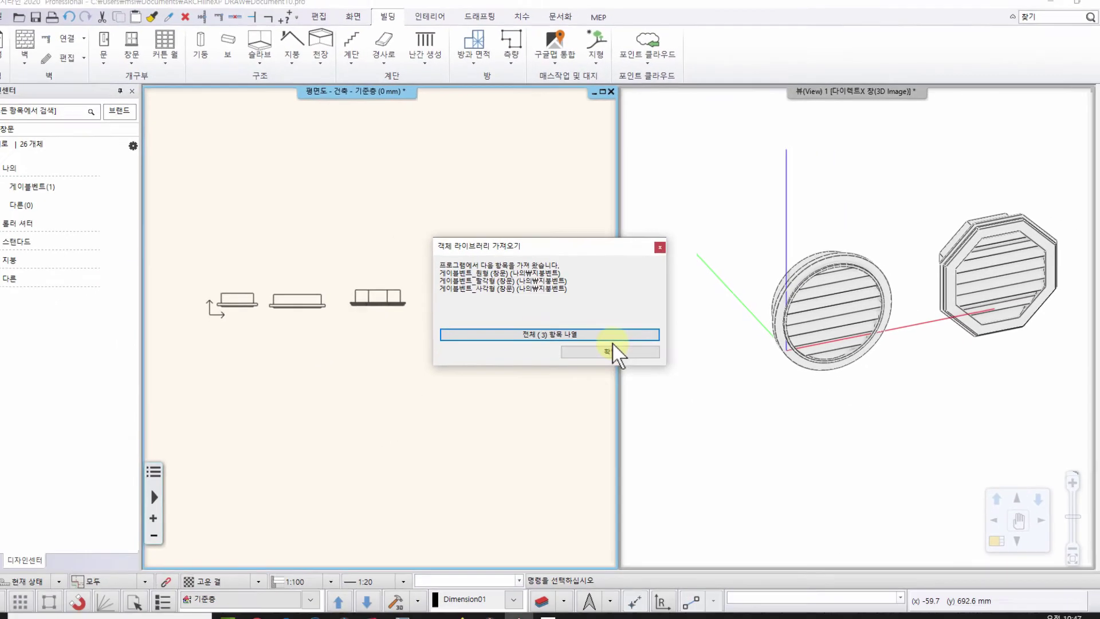
click(610, 351)
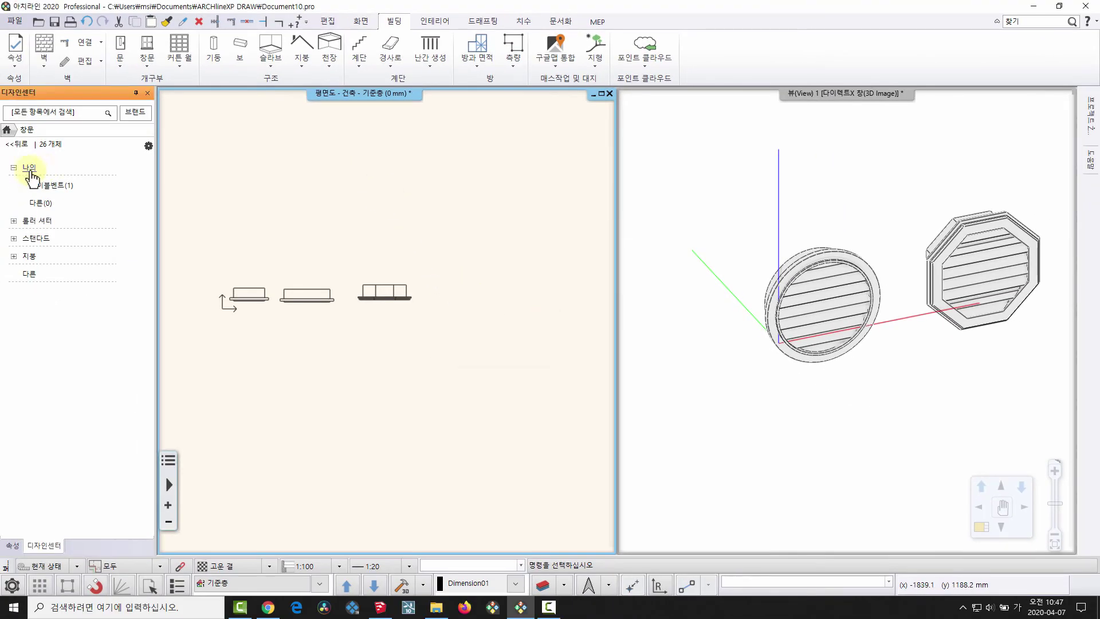
Show the 지붕벤트 subcategory of 나의 in the Design Center's window catalog
click(7, 130)
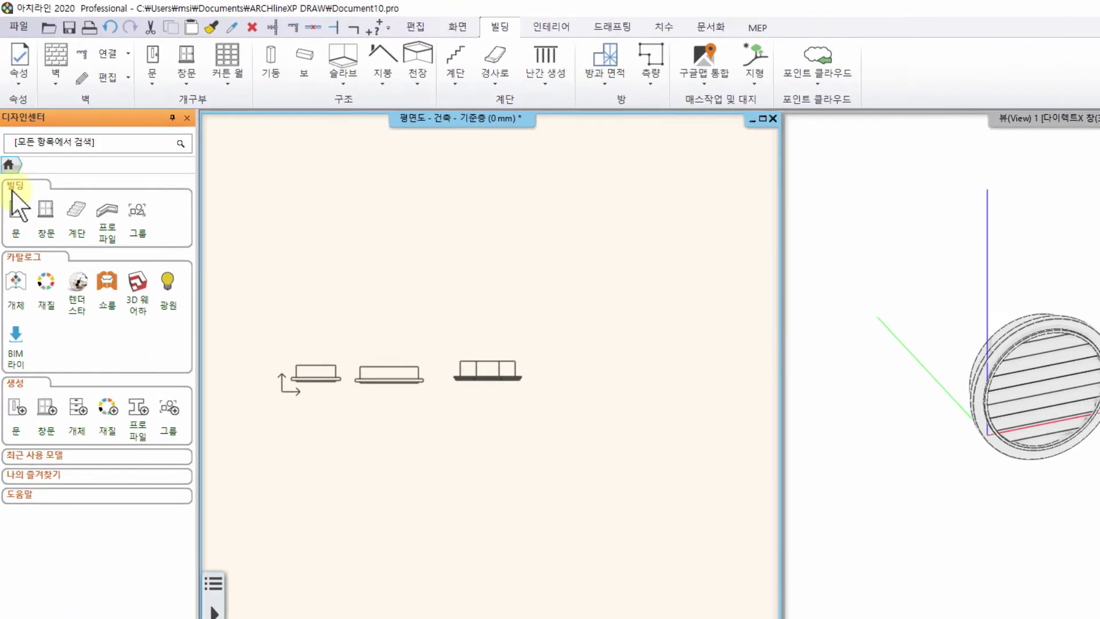
click(52, 281)
click(47, 302)
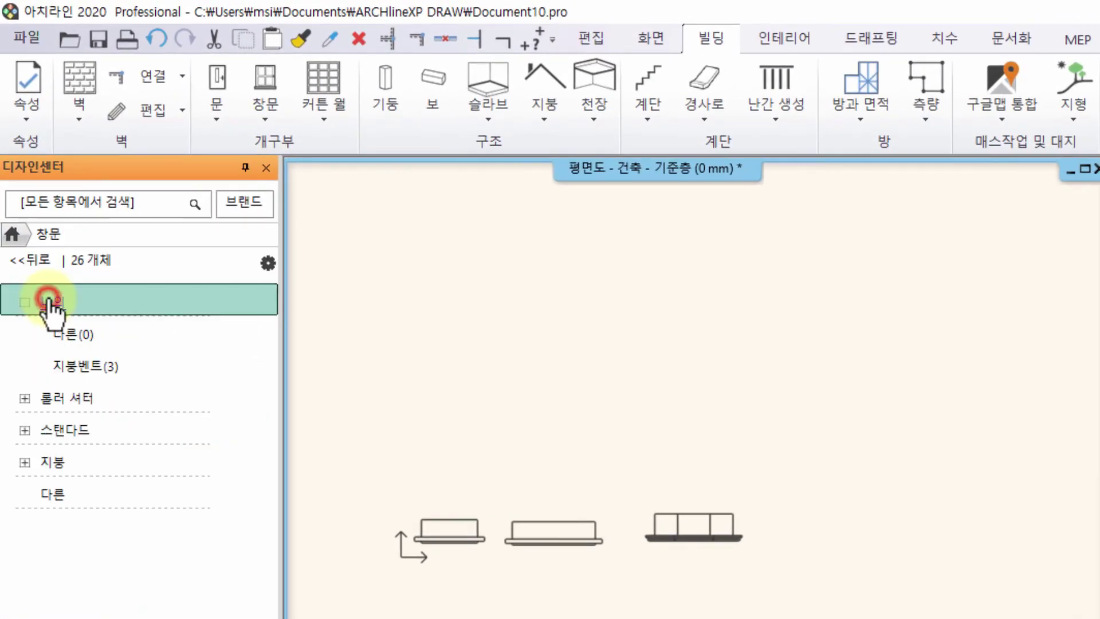
click(82, 370)
mouse_move(159, 356)
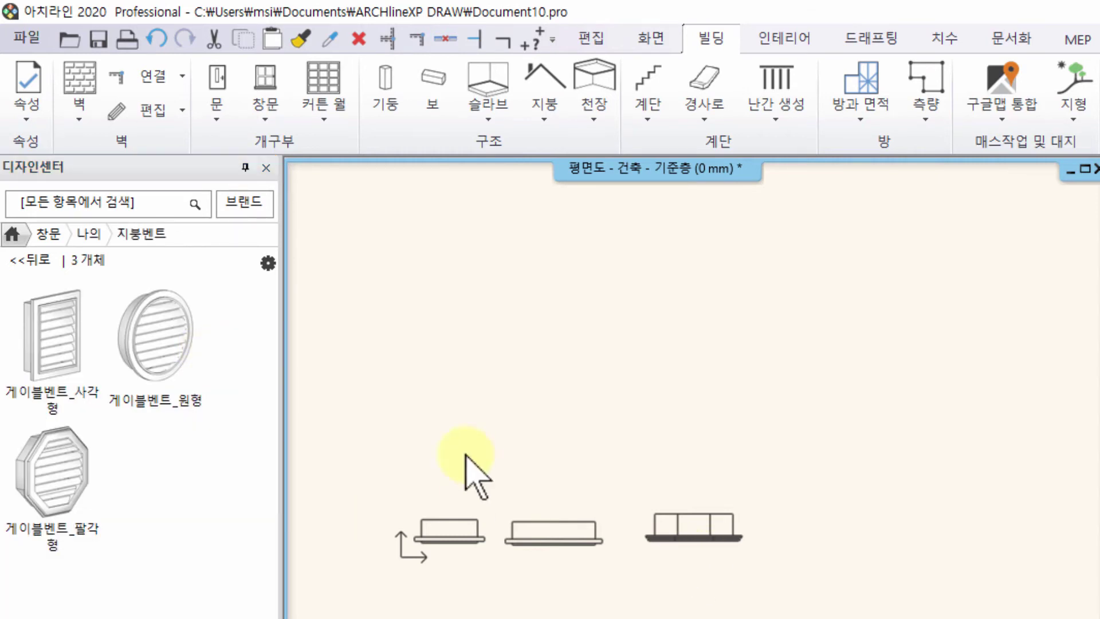
Draw a horizontal straight wall about 4950 mm long in the floor plan, to the right of the vent models, using 1 layered 38 wide 벽
middle_drag(449, 346, 386, 374)
click(80, 118)
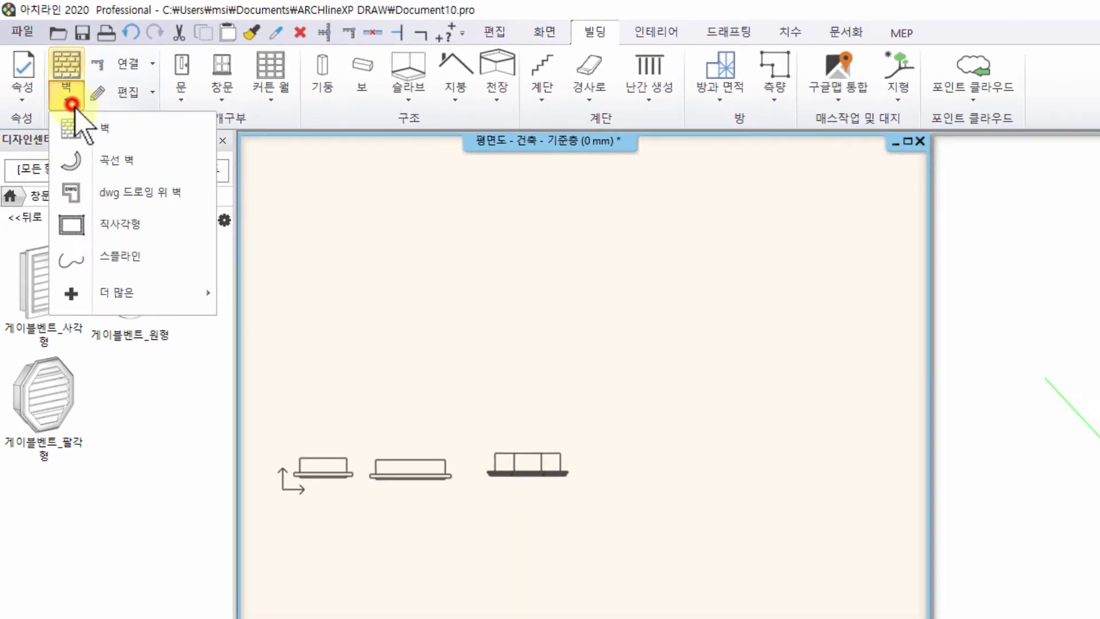
click(116, 153)
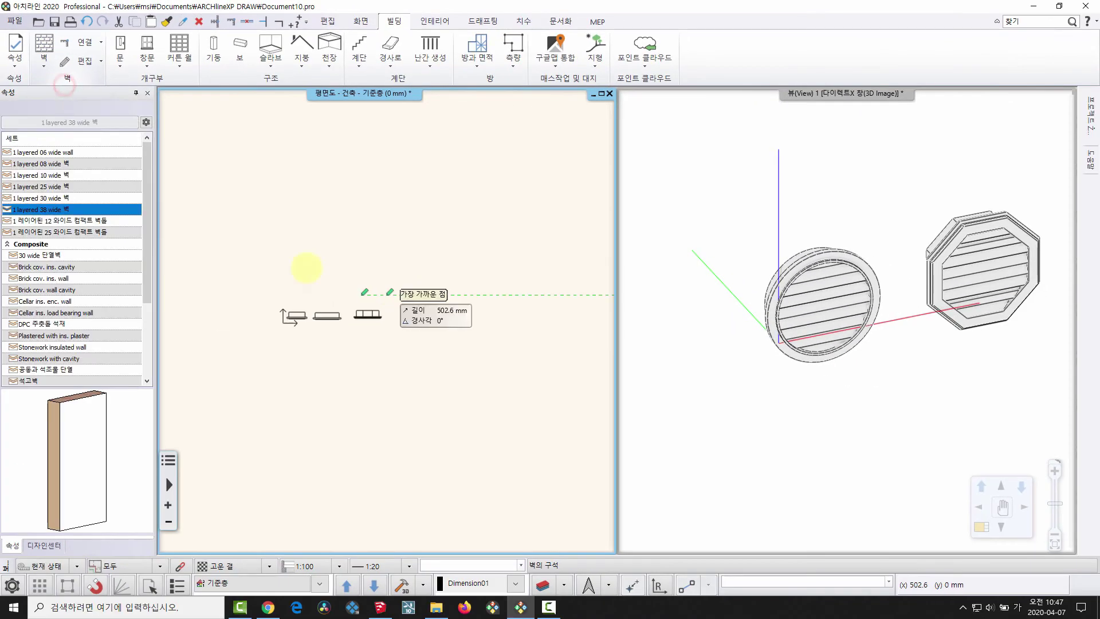
middle_drag(452, 360, 300, 309)
click(286, 269)
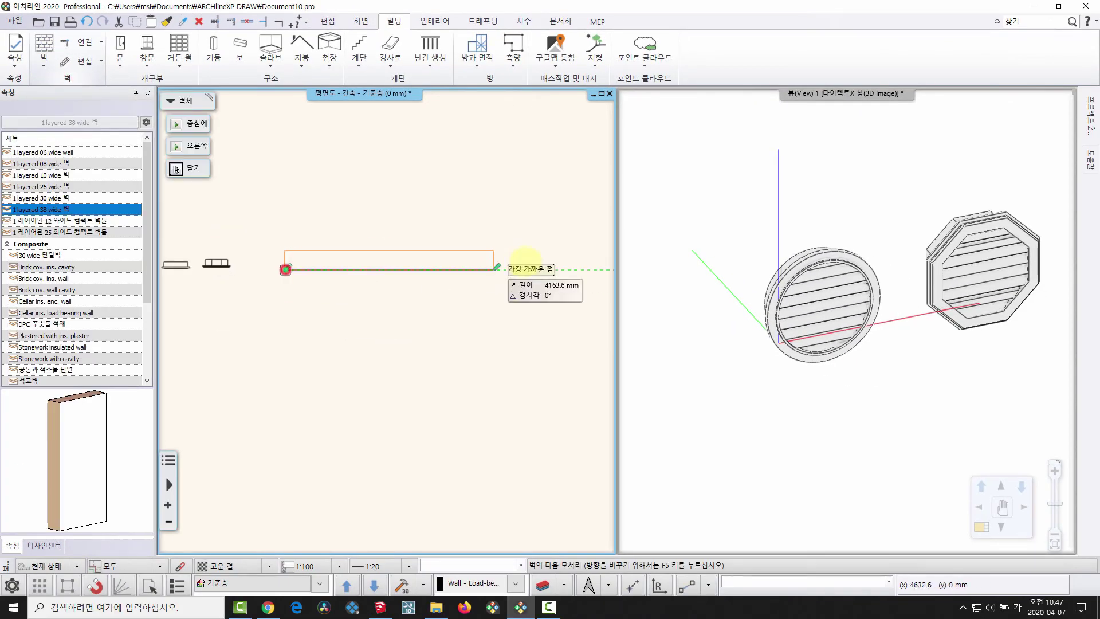
click(534, 263)
right_click(418, 338)
Place 게이블벤트_사각형 in the wall with 벽 끝점에서 배치하기, about 1428 mm from the wall's left end
scroll(868, 338, down, 4)
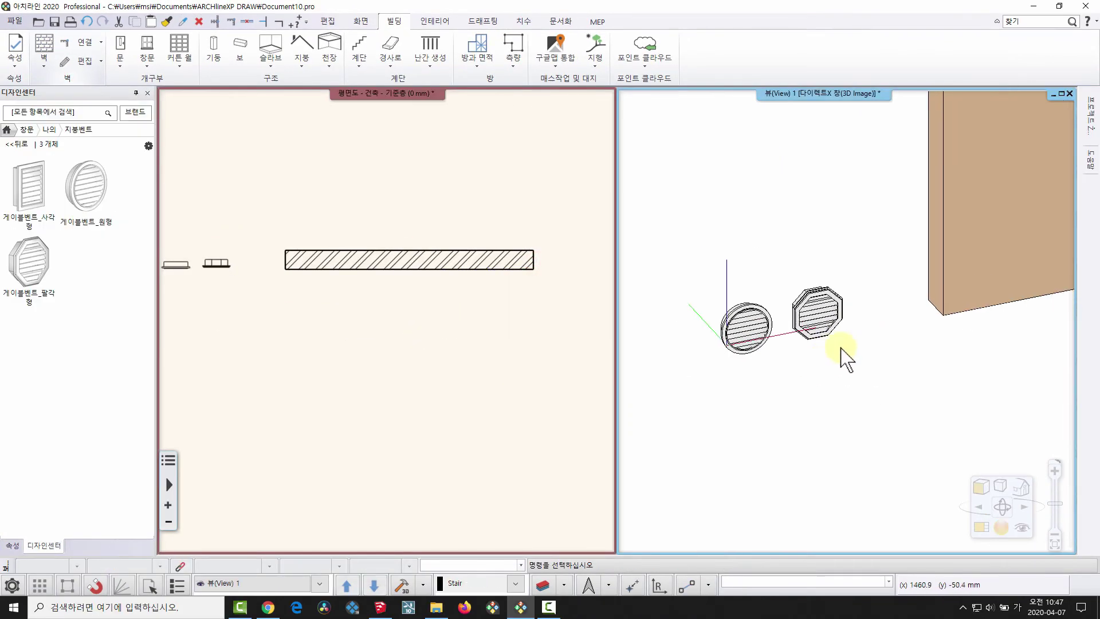
scroll(842, 356, down, 3)
middle_drag(994, 291, 816, 331)
scroll(811, 315, up, 2)
click(45, 180)
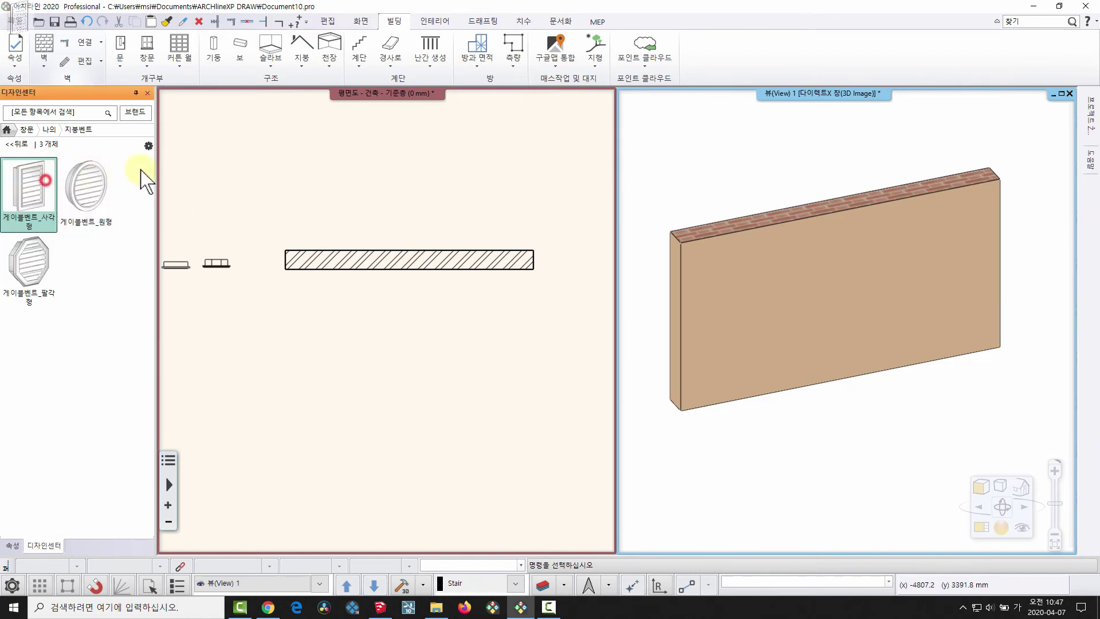
drag(313, 227, 314, 230)
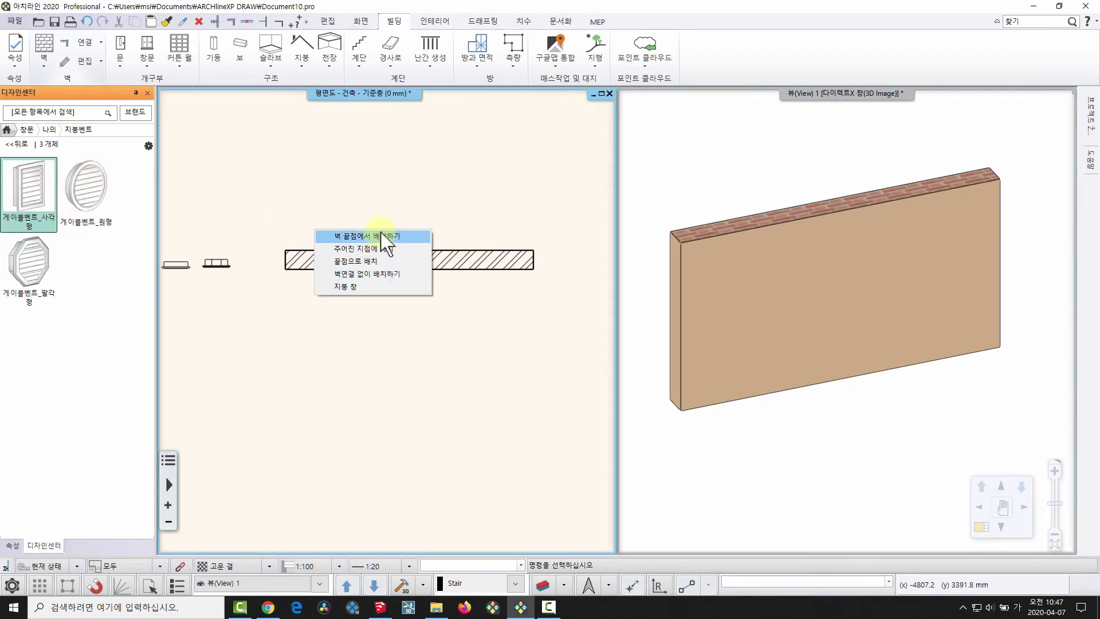
click(360, 237)
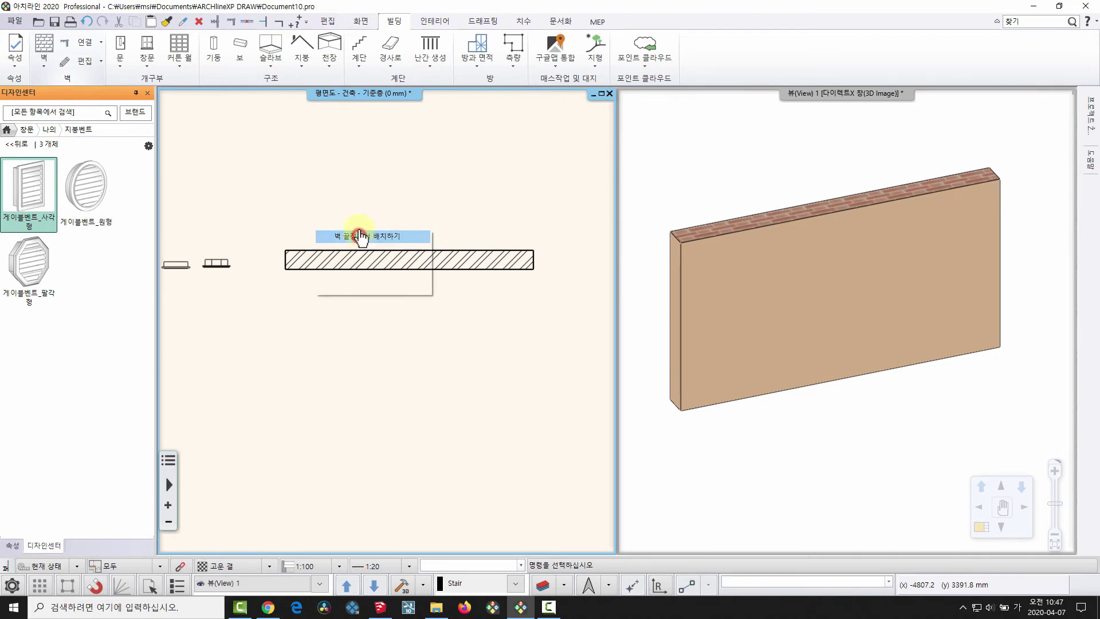
middle_drag(247, 252, 341, 232)
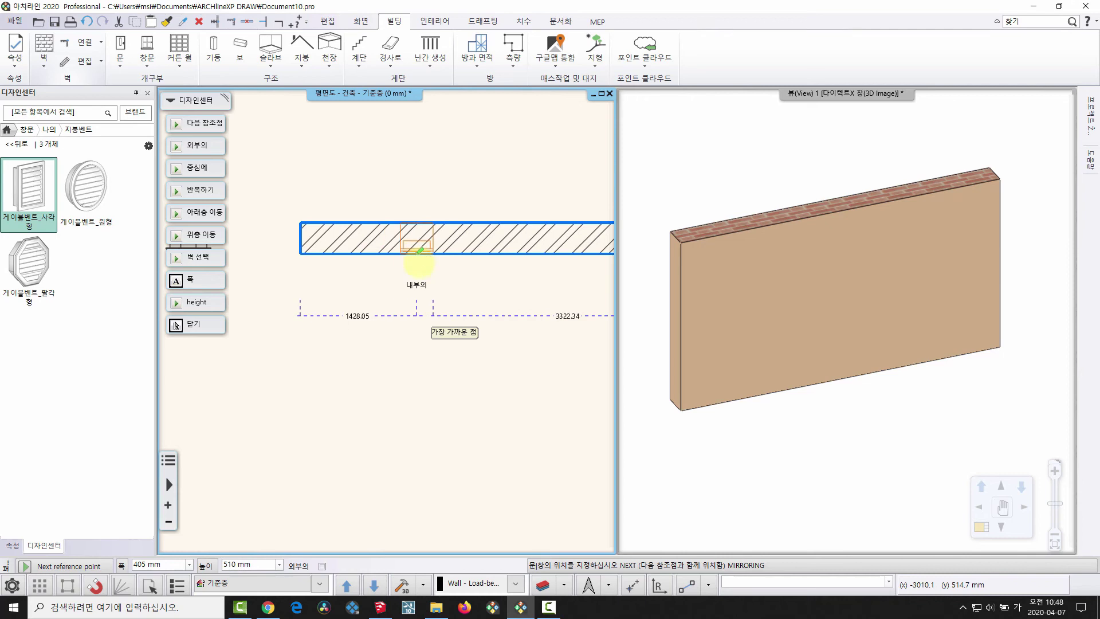
click(419, 263)
middle_drag(382, 284, 350, 277)
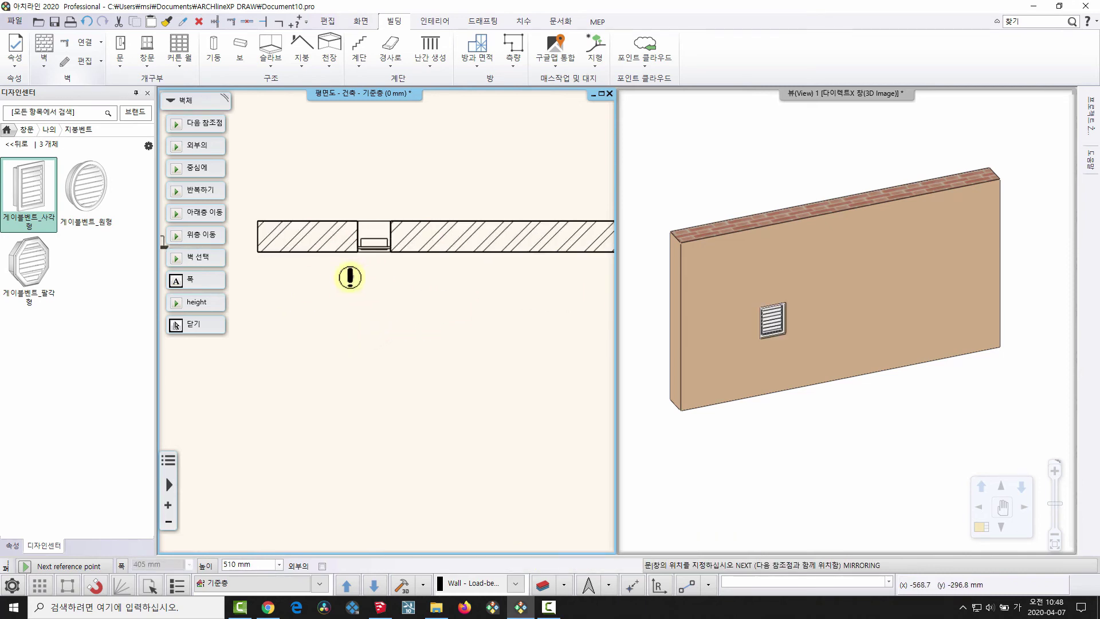
right_click(351, 277)
Examine how the rectangular vent sits in the wall in plan and 3D, and review its window settings without changing them
middle_drag(734, 365, 810, 343)
scroll(810, 343, up, 3)
scroll(911, 273, up, 3)
middle_drag(915, 273, 748, 355)
scroll(911, 336, up, 4)
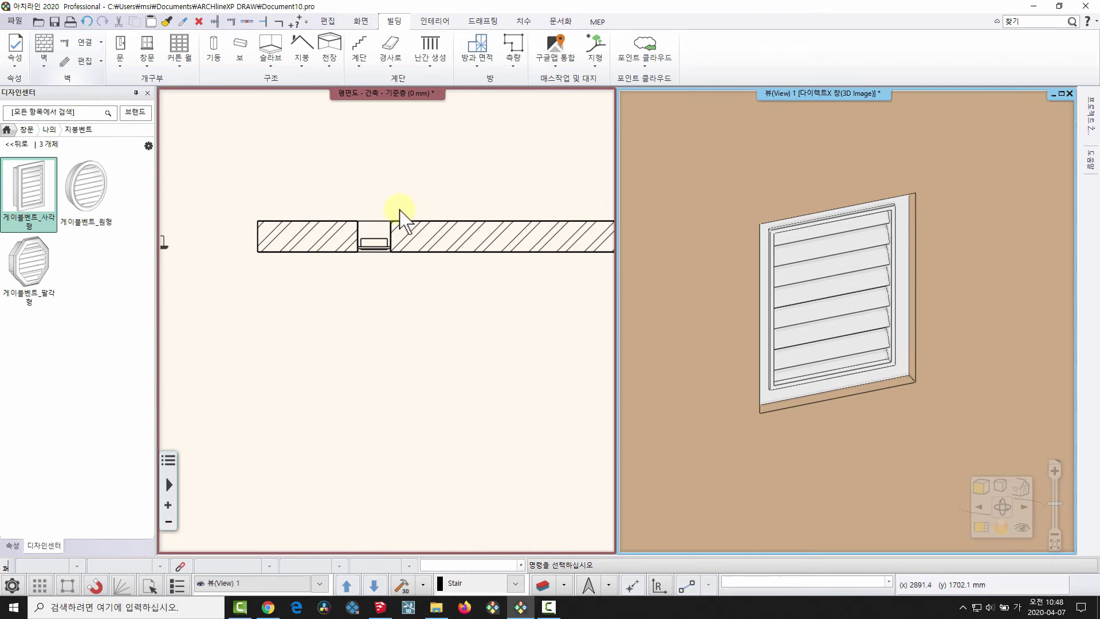
scroll(400, 218, up, 5)
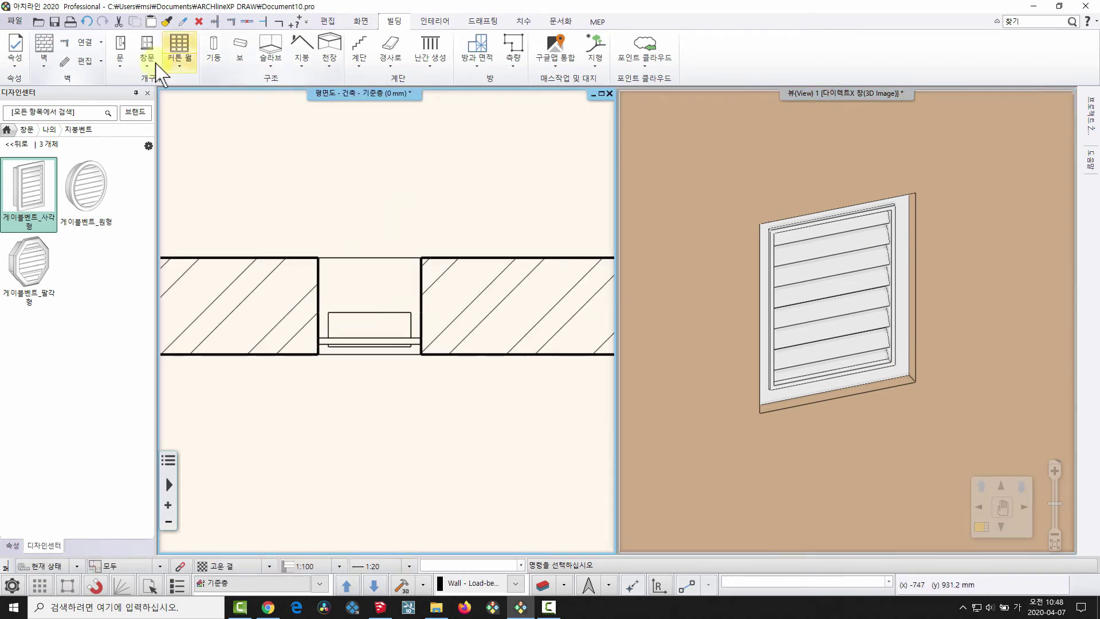
right_click(148, 41)
click(188, 59)
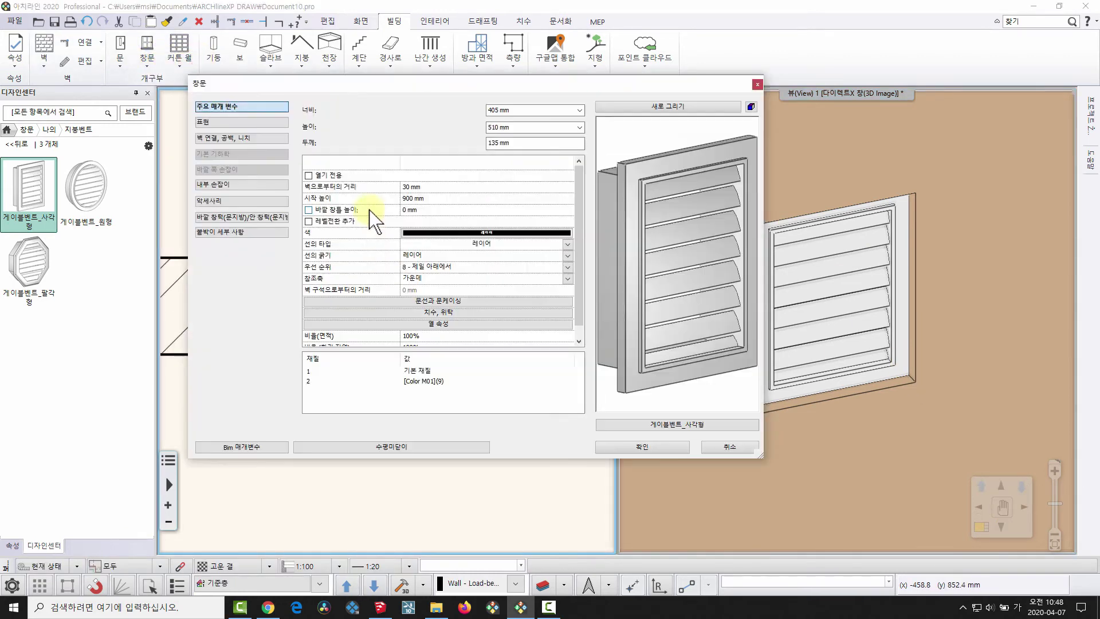
click(740, 447)
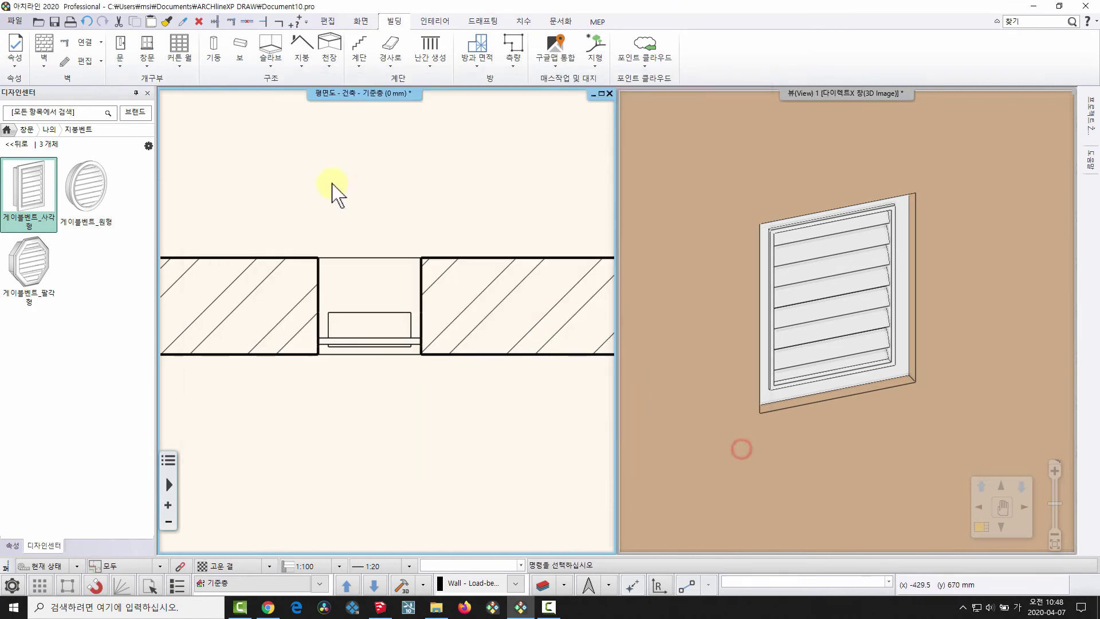
Set the rectangular vent's distance from the wall (벽으로부터의 거리) to -30 mm
click(350, 334)
scroll(376, 339, up, 5)
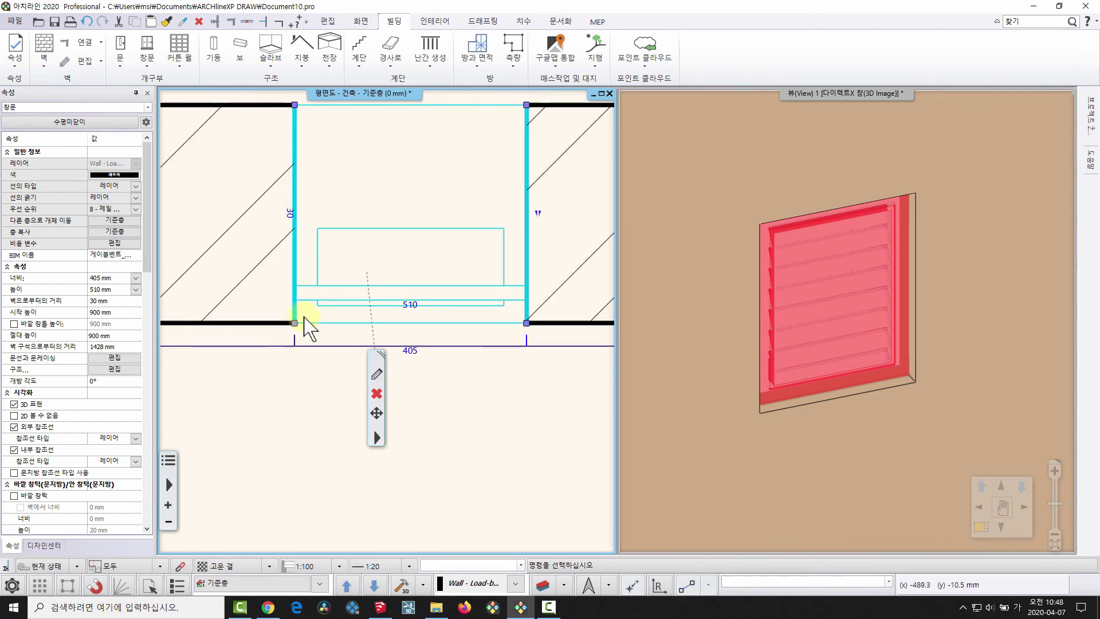
middle_drag(334, 321, 306, 263)
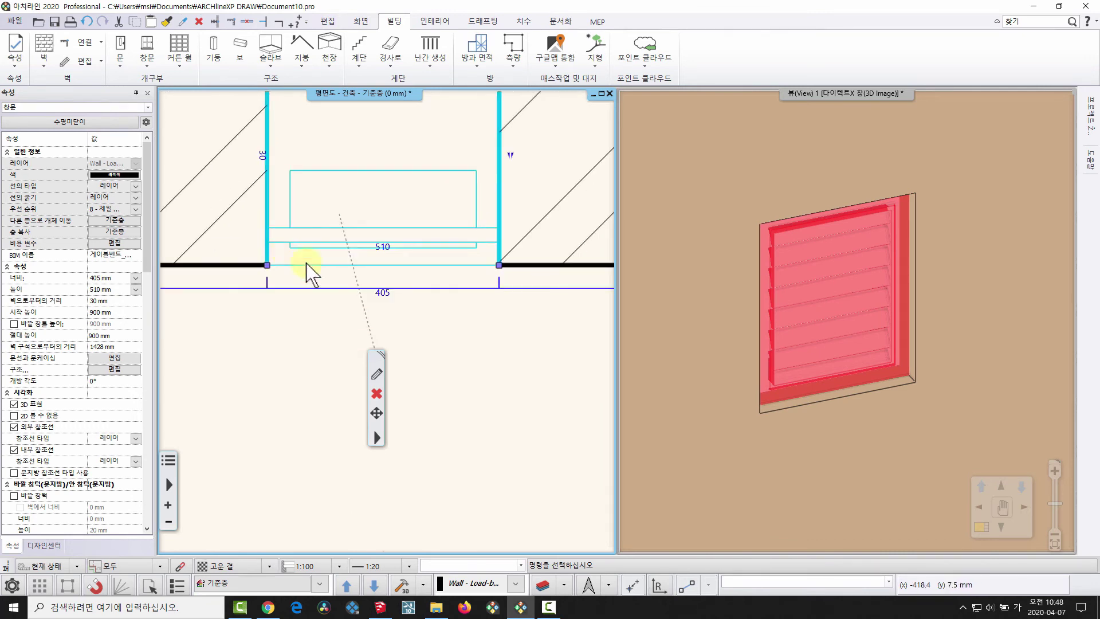
click(115, 301)
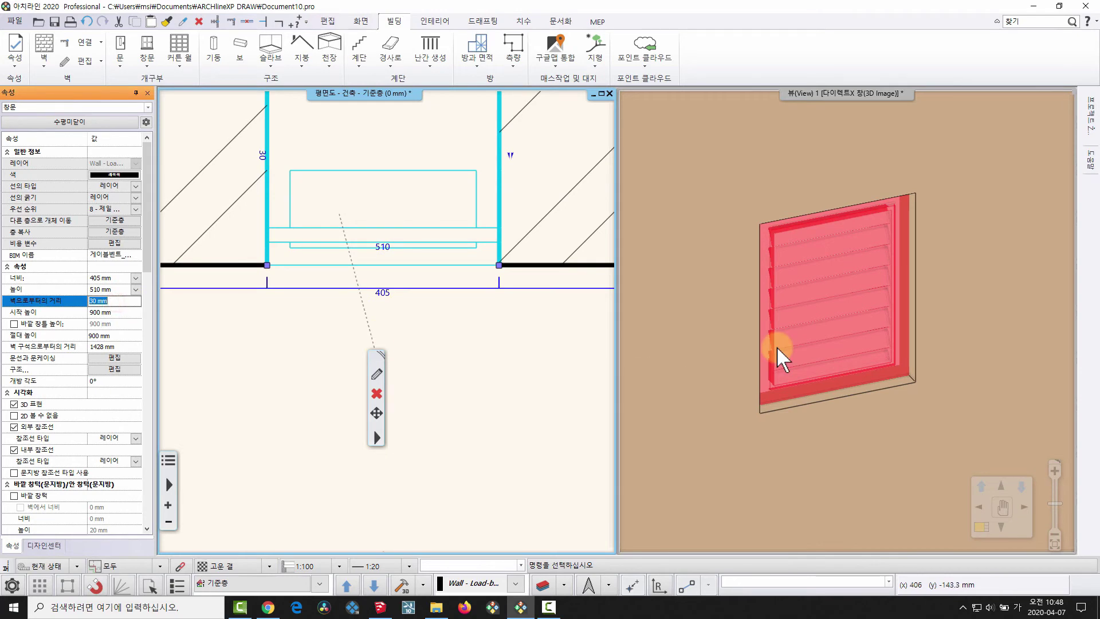
text(-30)
key(Return)
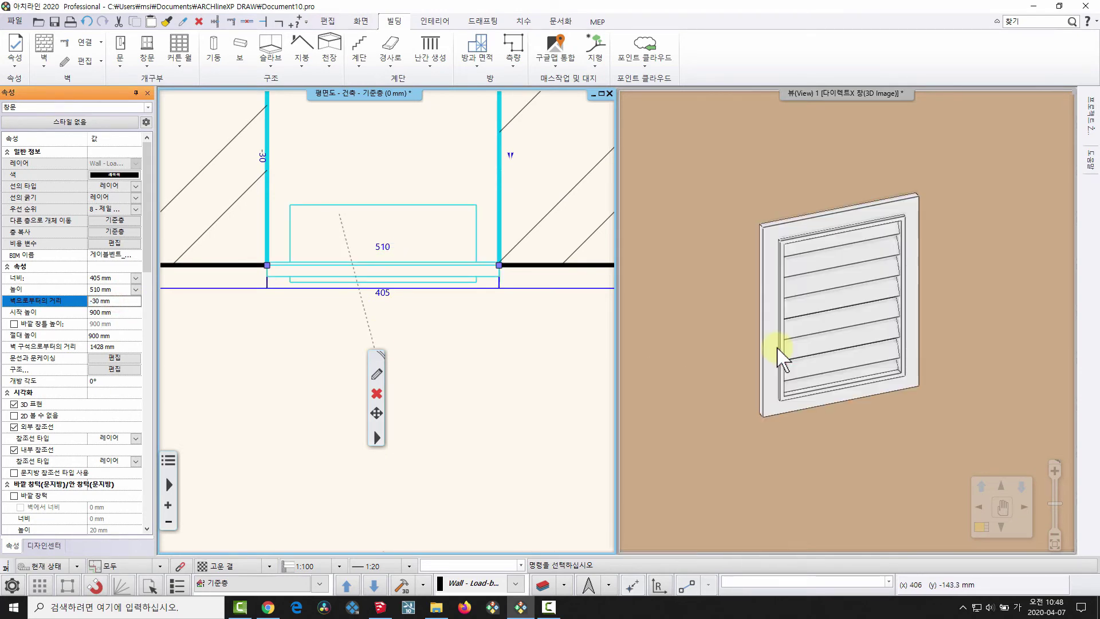
key(Escape)
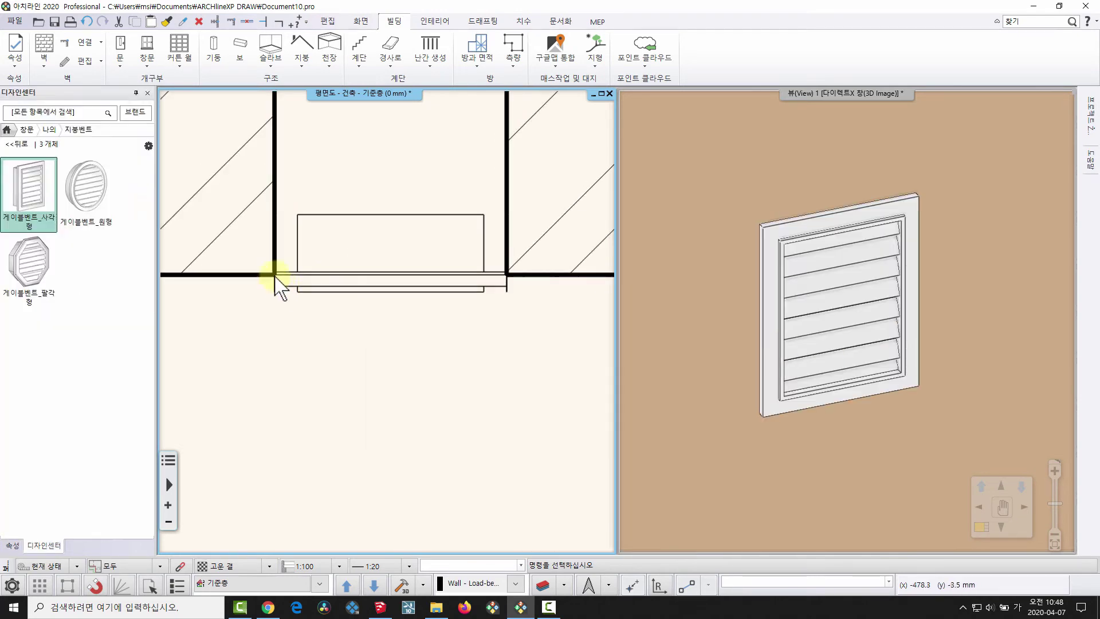
Place 게이블벤트_원형 in the wall with 벽 끝점에서 배치하기, right of the rectangular vent, about 2264 mm from the wall's left end
scroll(258, 278, down, 2)
scroll(745, 312, down, 4)
middle_drag(828, 317, 857, 344)
scroll(857, 345, down, 4)
middle_drag(868, 395, 776, 380)
middle_drag(916, 302, 687, 282)
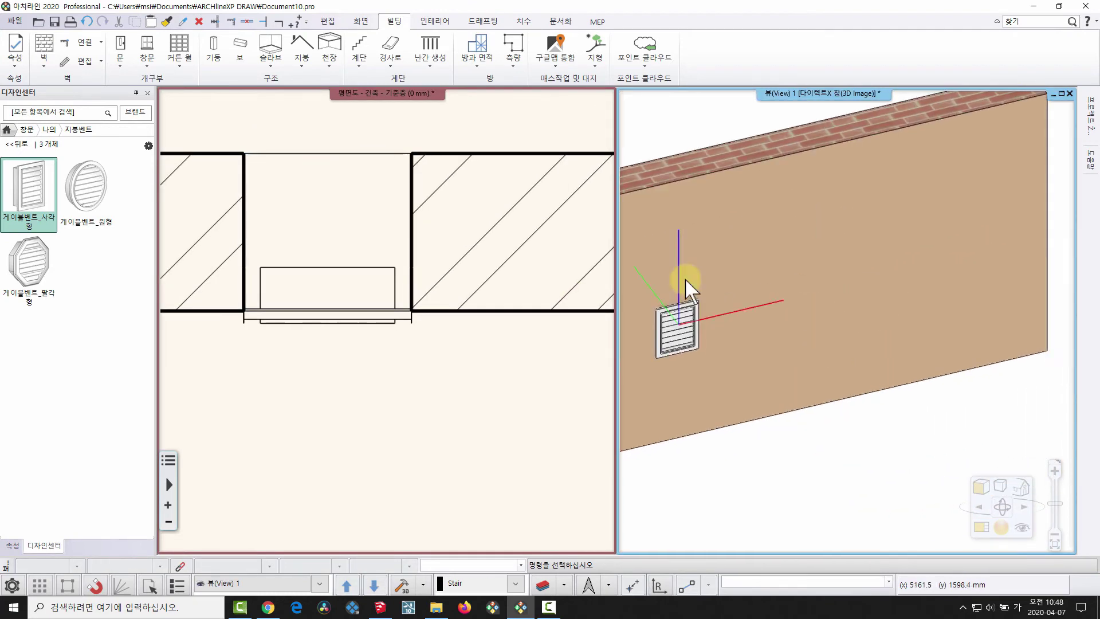
middle_drag(324, 359, 197, 353)
click(86, 186)
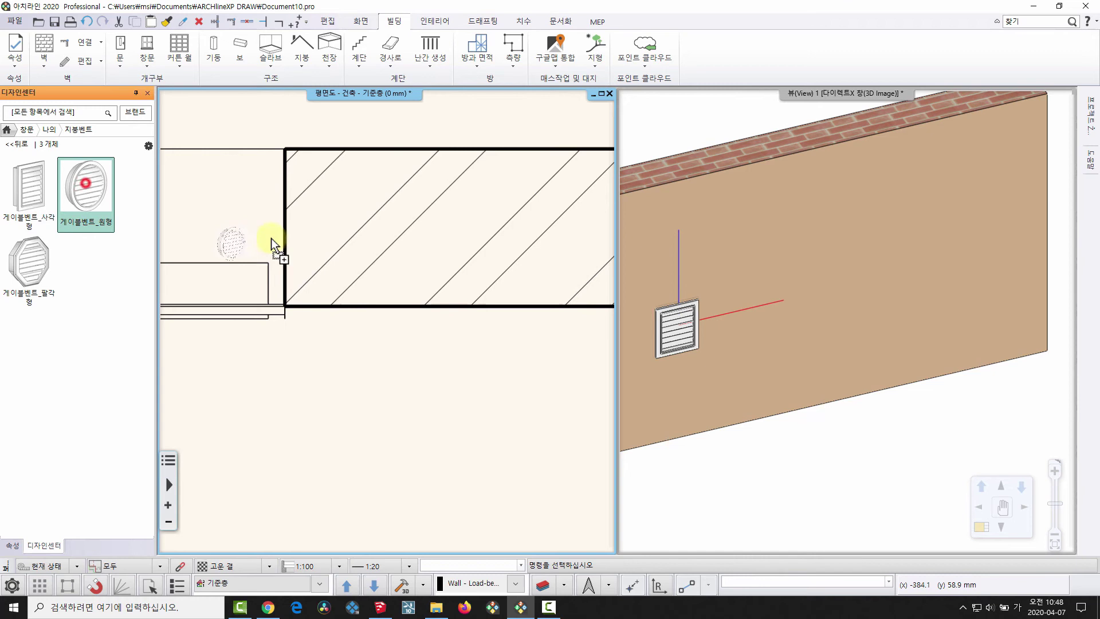
right_click(448, 268)
click(484, 270)
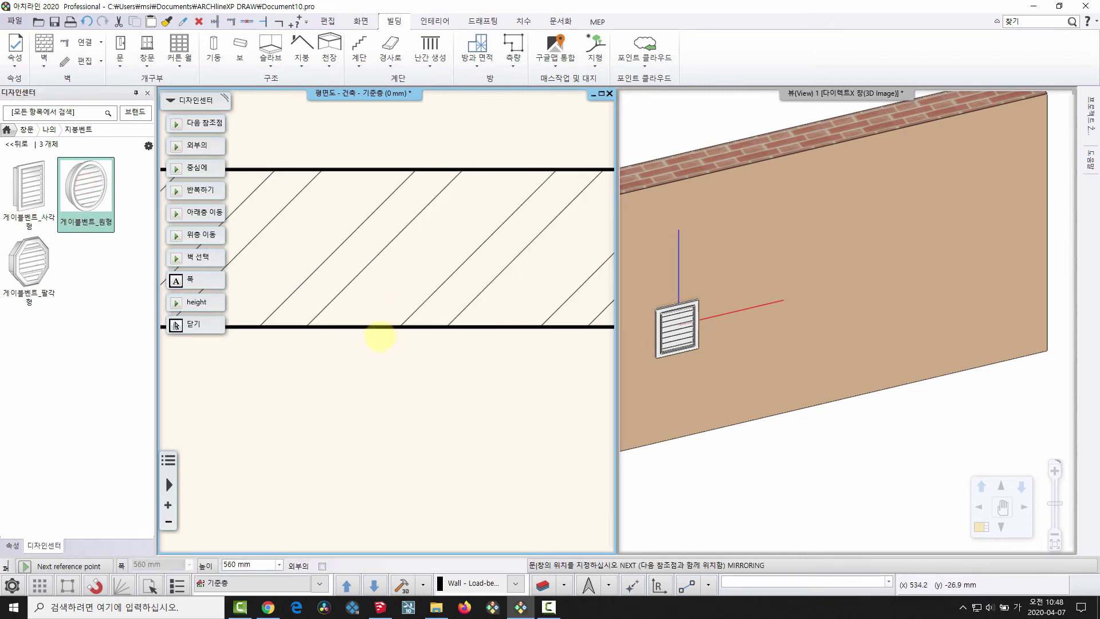
click(382, 333)
click(396, 390)
scroll(399, 391, down, 2)
middle_drag(402, 384, 361, 382)
right_click(362, 378)
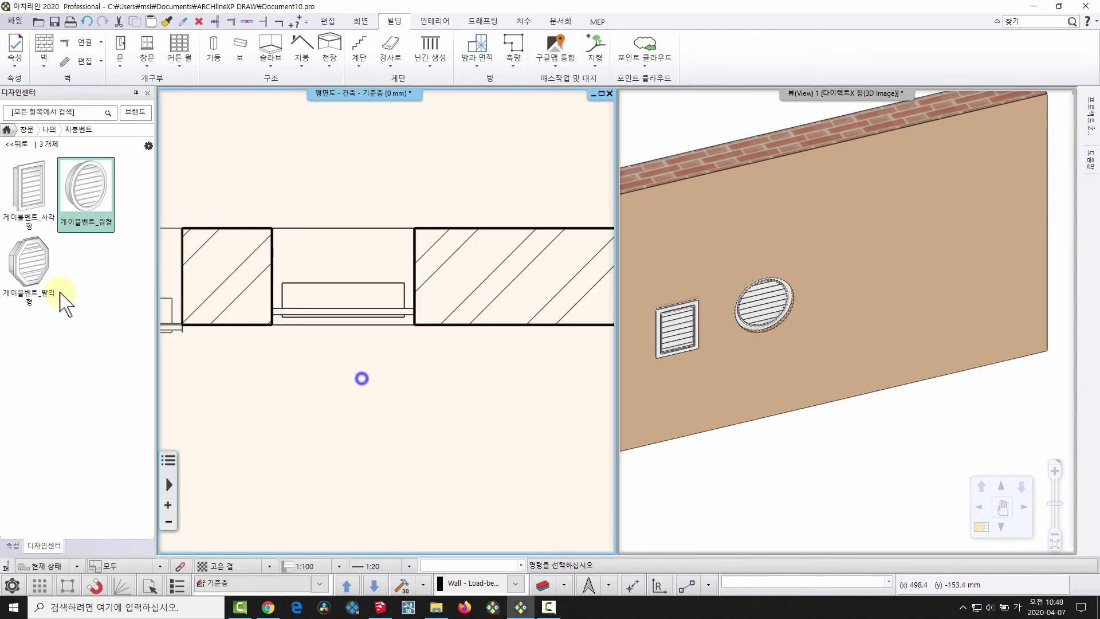
Place 게이블벤트_팔각형 in the wall to the right of the round vent
double_click(37, 274)
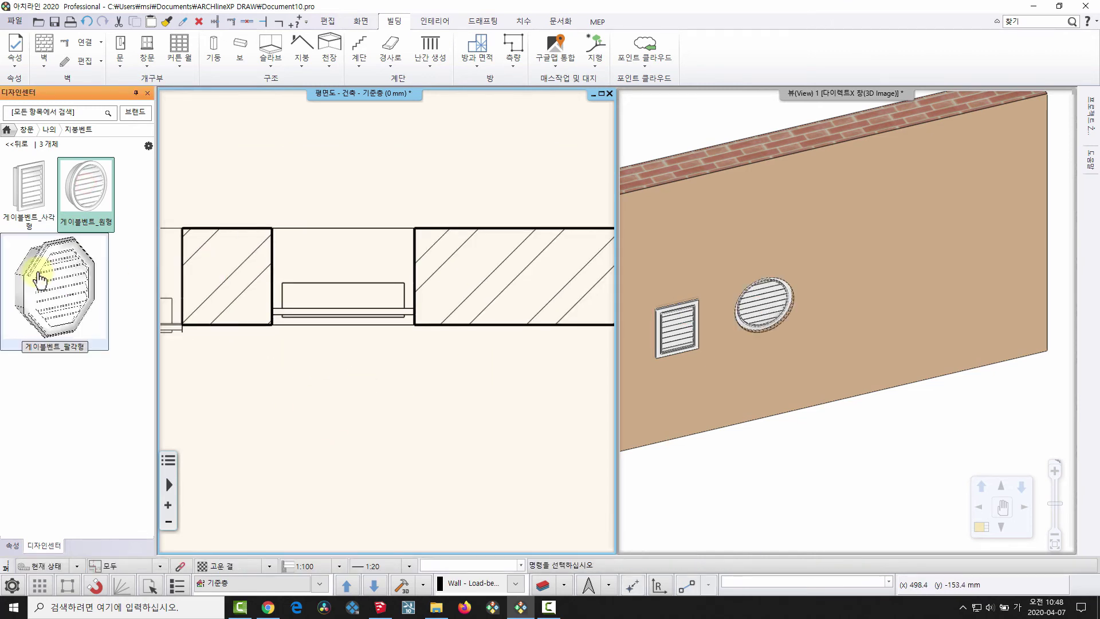
right_click(519, 369)
click(547, 375)
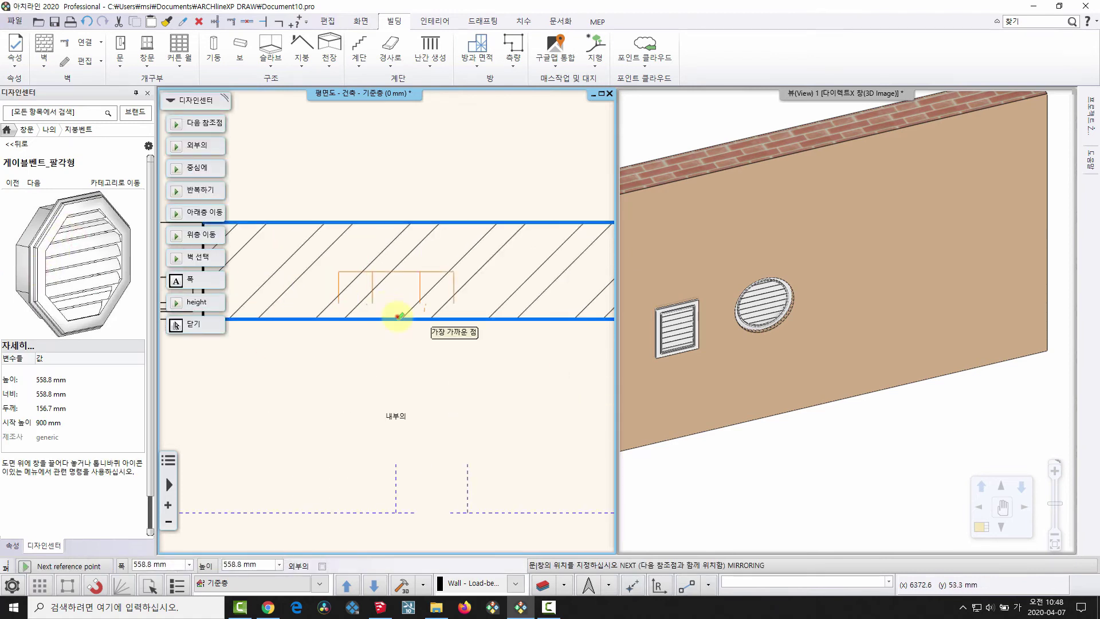
click(397, 316)
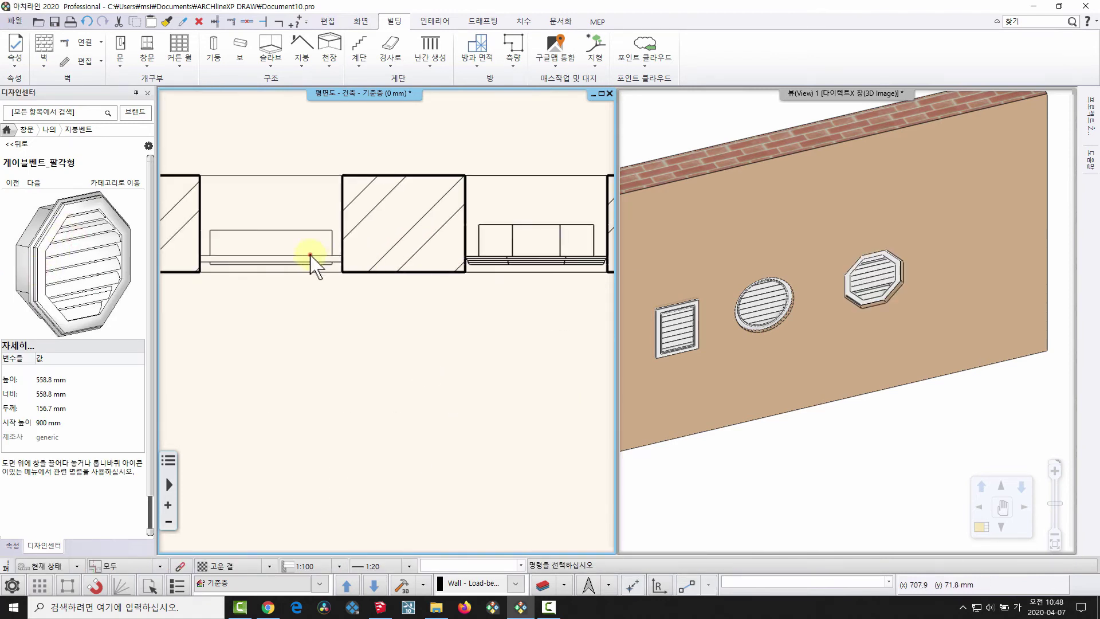
Set the round vent's distance from the wall (벽으로부터의 거리) to -30 mm
click(310, 254)
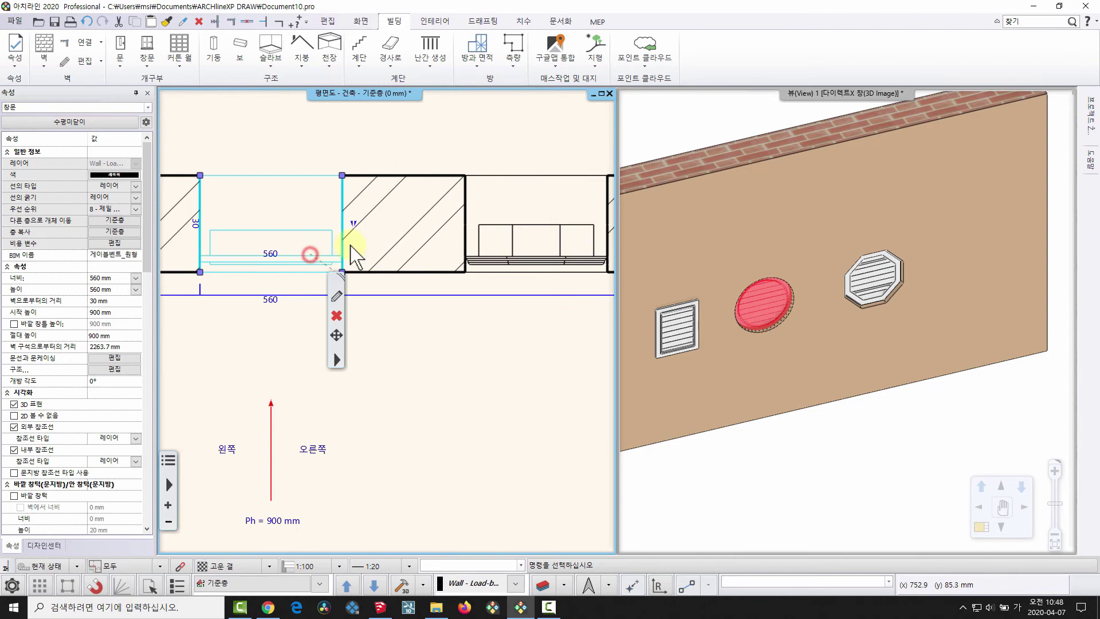
click(121, 301)
text(-30)
key(Return)
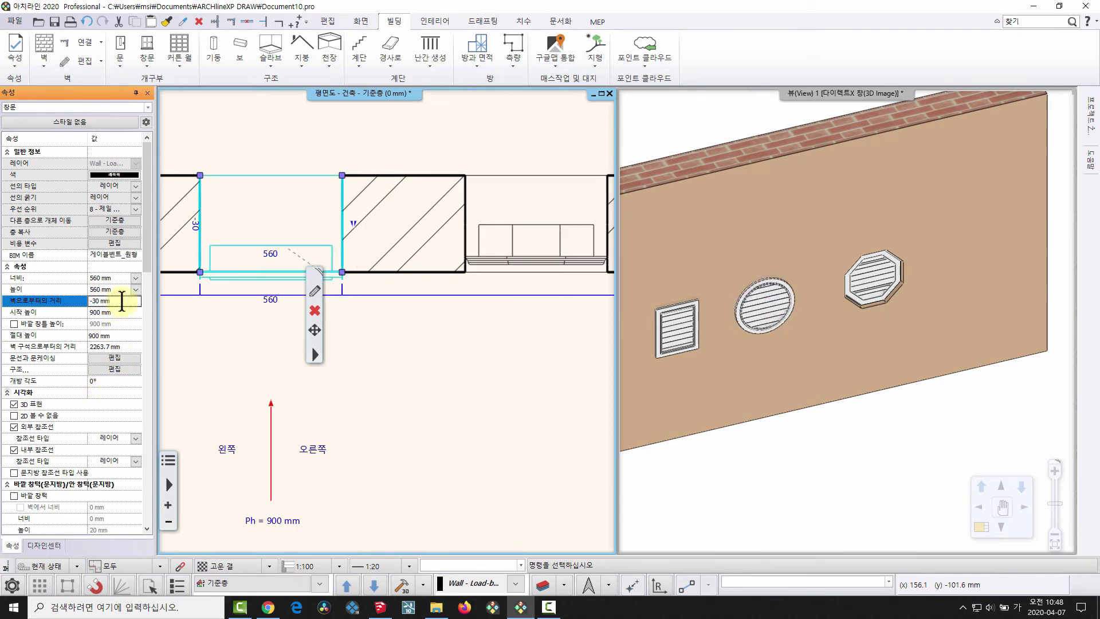
Set the octagonal vent's distance from the wall (벽으로부터의 거리) to -30 mm and deselect it
middle_drag(493, 241, 494, 232)
click(493, 232)
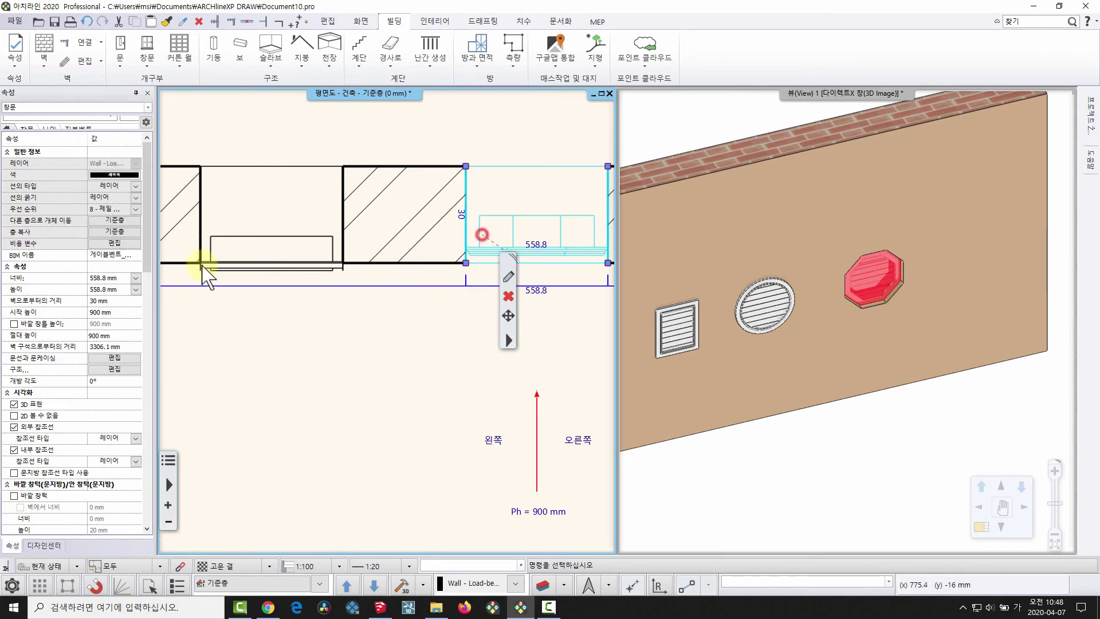
click(122, 301)
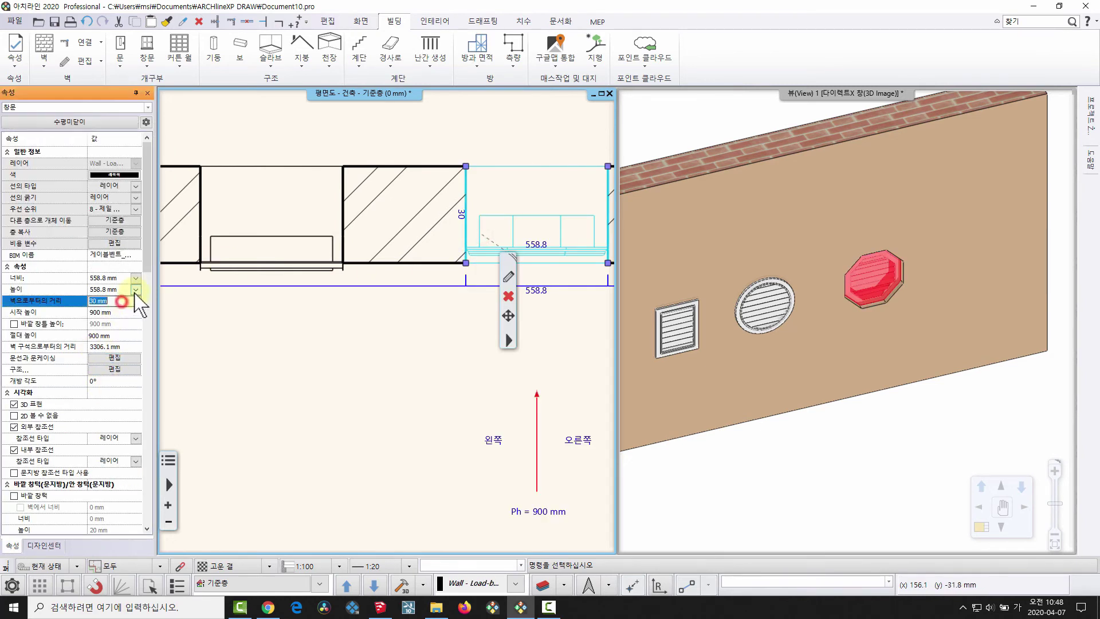
text(-30)
key(Return)
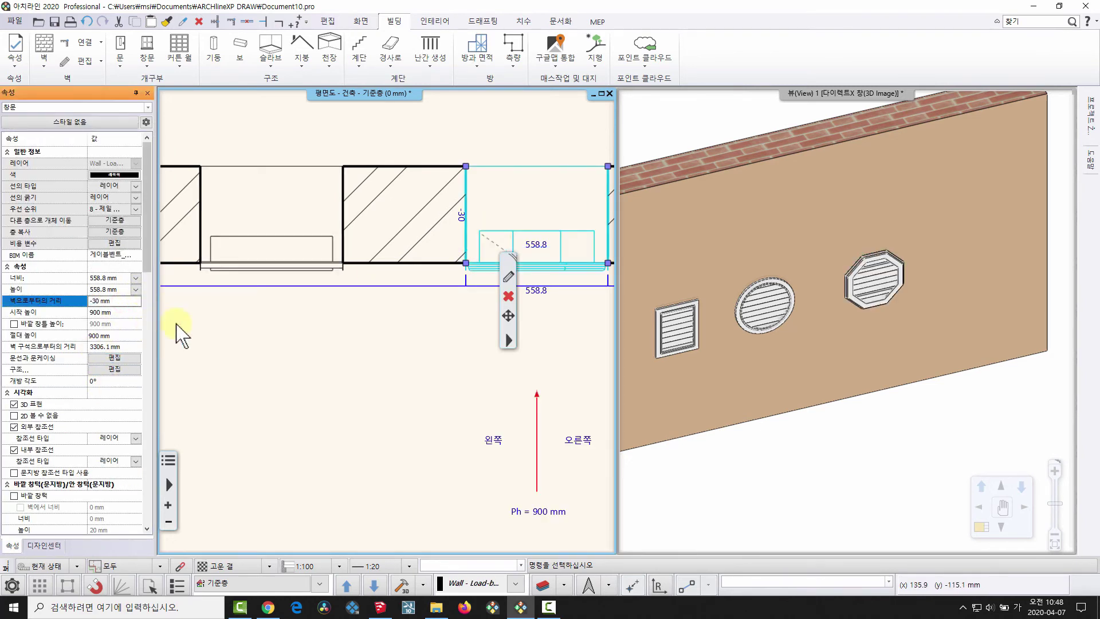
click(450, 352)
Remove the old straight wall and draw a rectangular wall enclosure about 3822 × 4737 mm right of the vents using 1 layered 30 wide 벽
scroll(951, 386, down, 3)
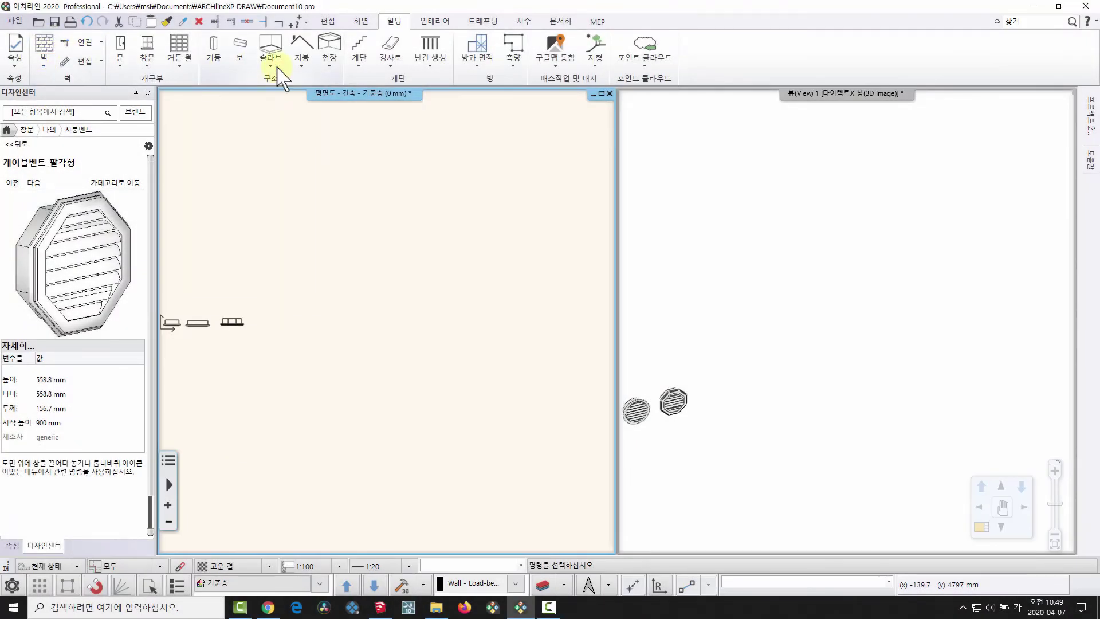
click(44, 58)
click(49, 147)
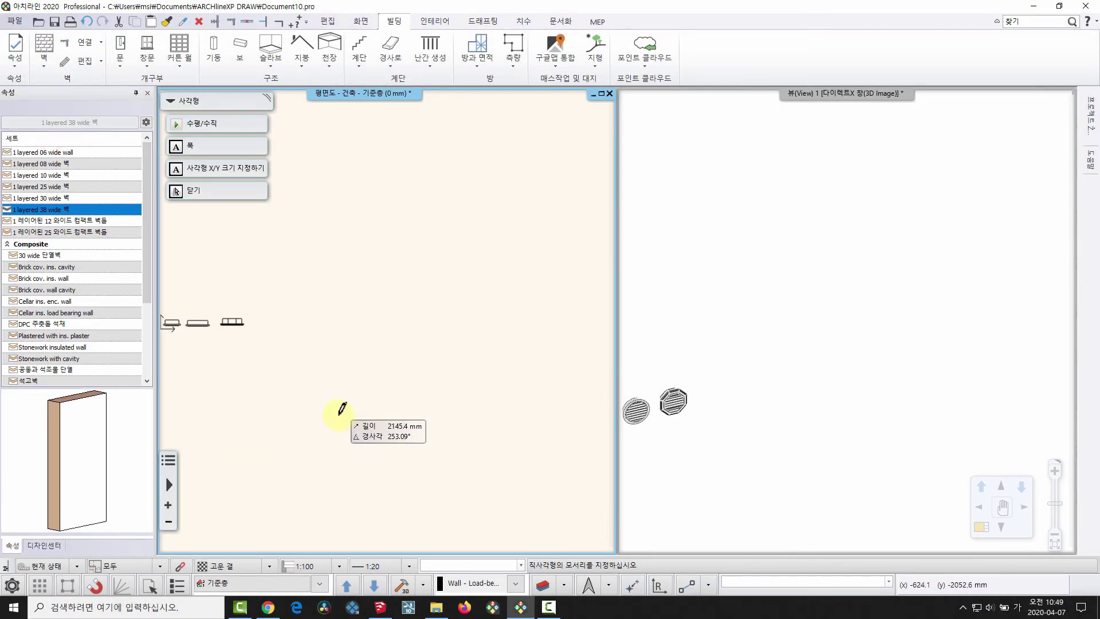
click(39, 198)
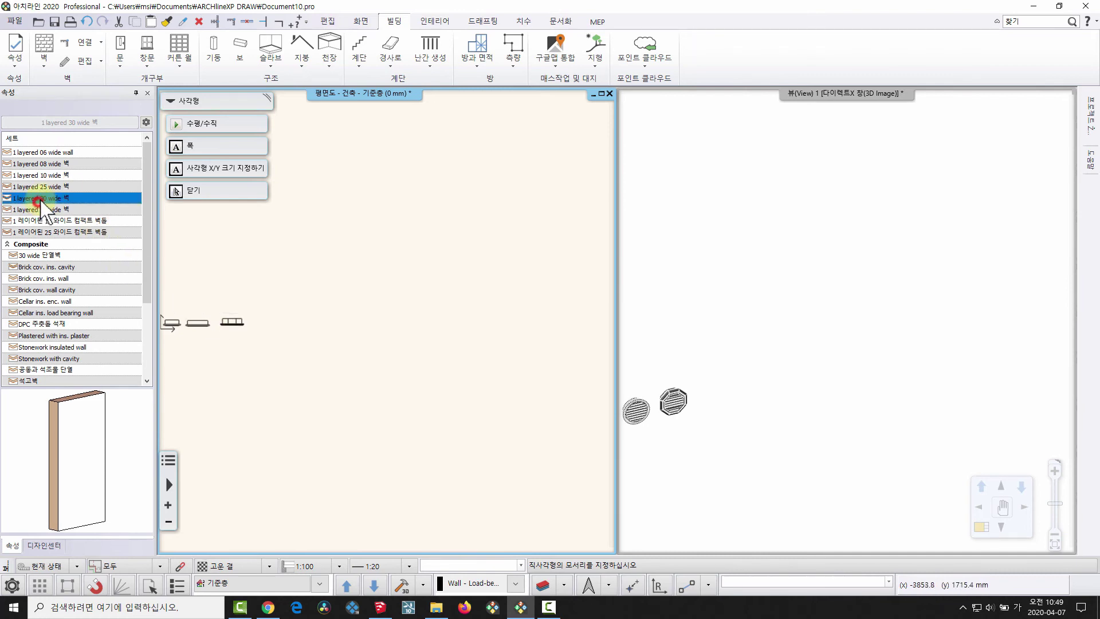
click(327, 428)
click(330, 225)
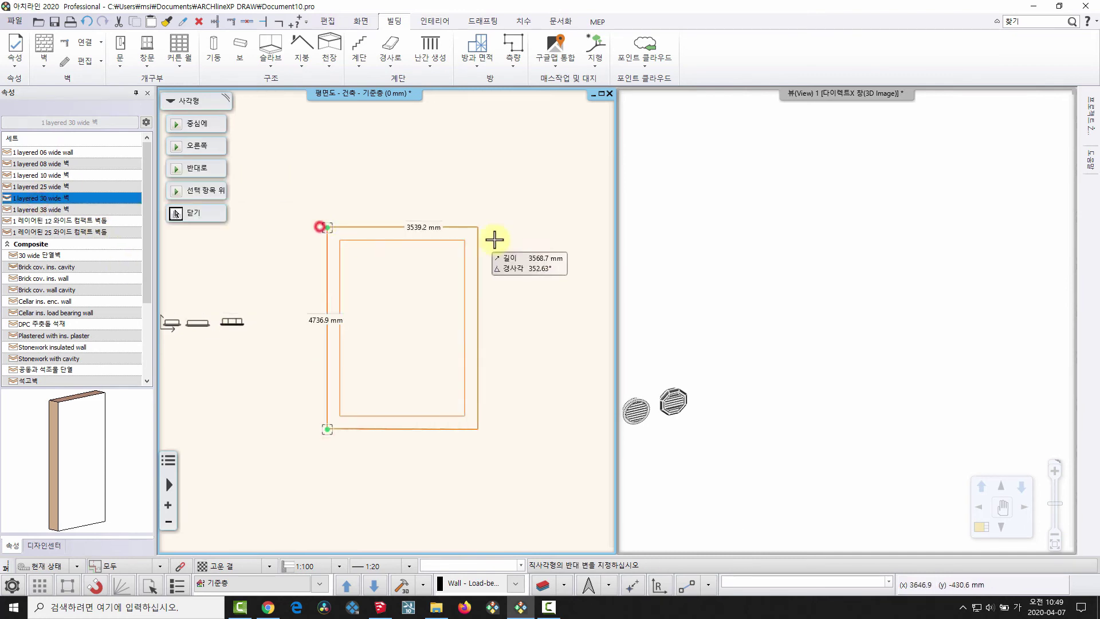
click(491, 231)
right_click(405, 281)
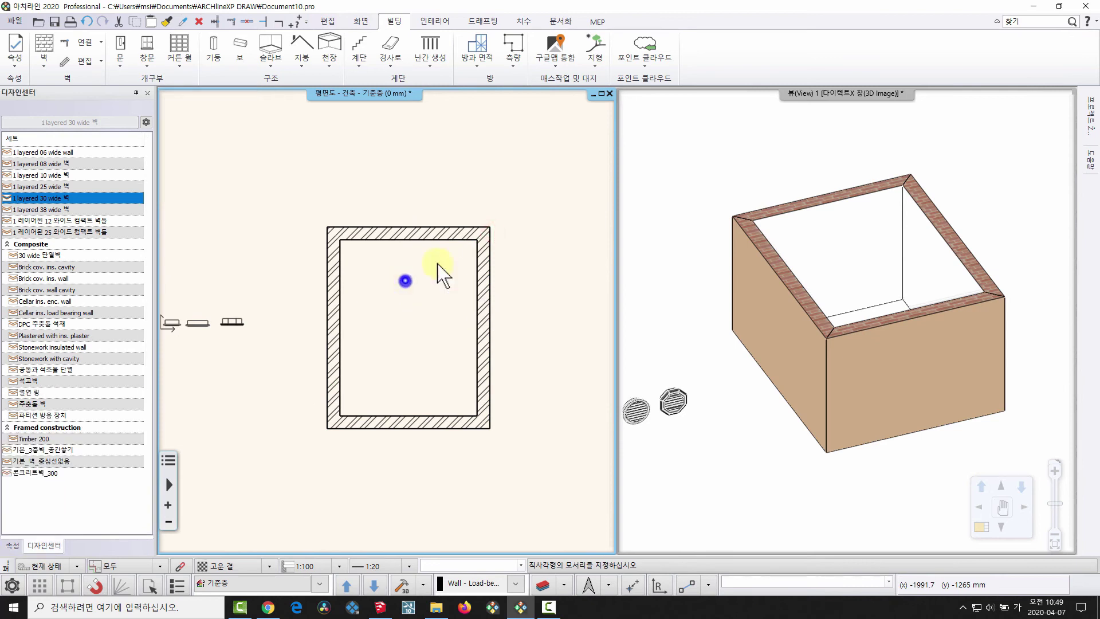
Create an open gable roof (열린 박공) in the Simple roof style over the enclosure, its reference rectangle running through the wall corner centres
middle_drag(883, 313, 752, 275)
scroll(752, 275, up, 1)
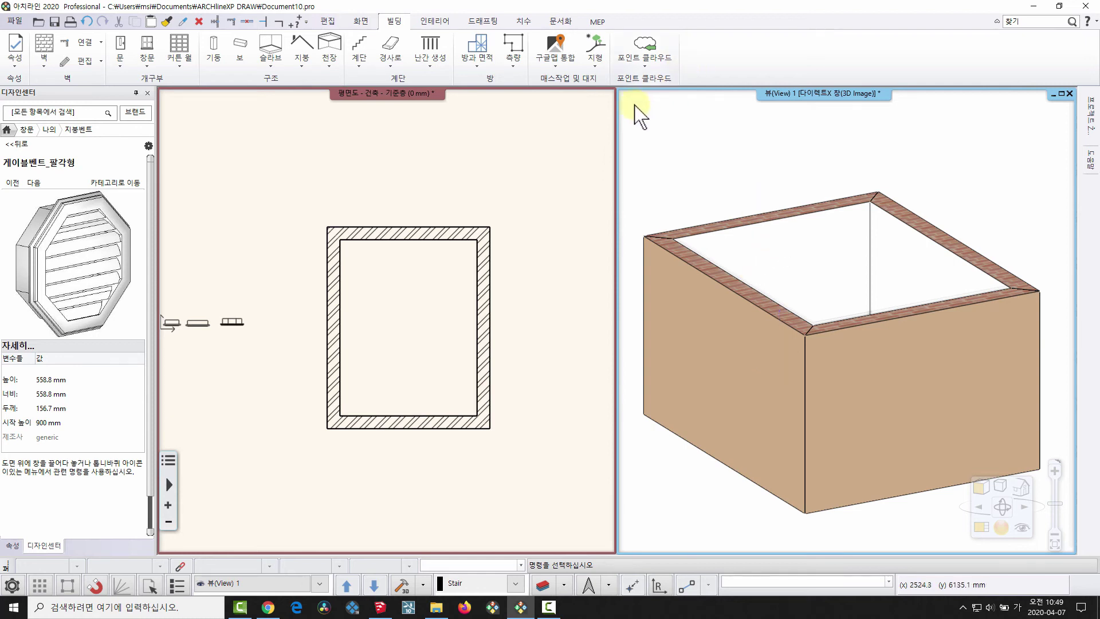
click(92, 227)
click(450, 344)
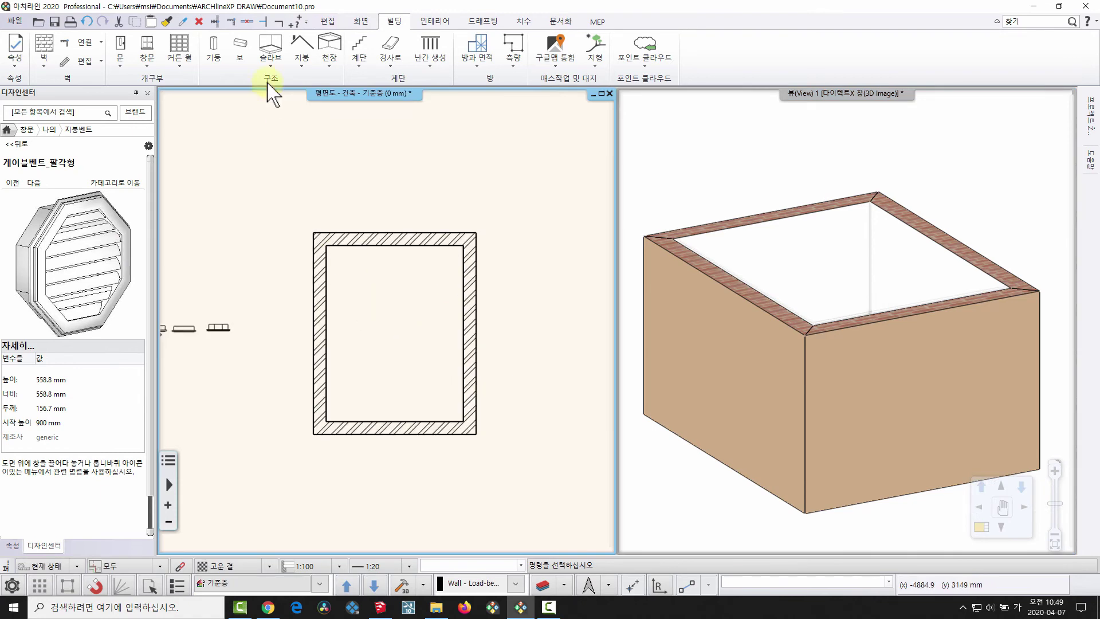
click(302, 54)
click(323, 127)
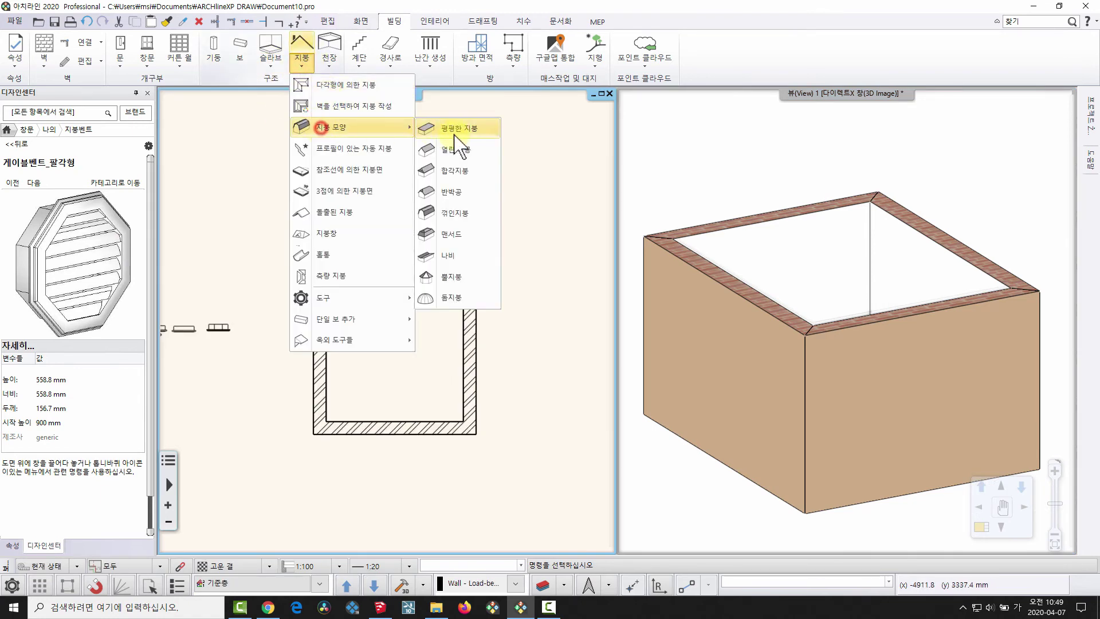
click(454, 150)
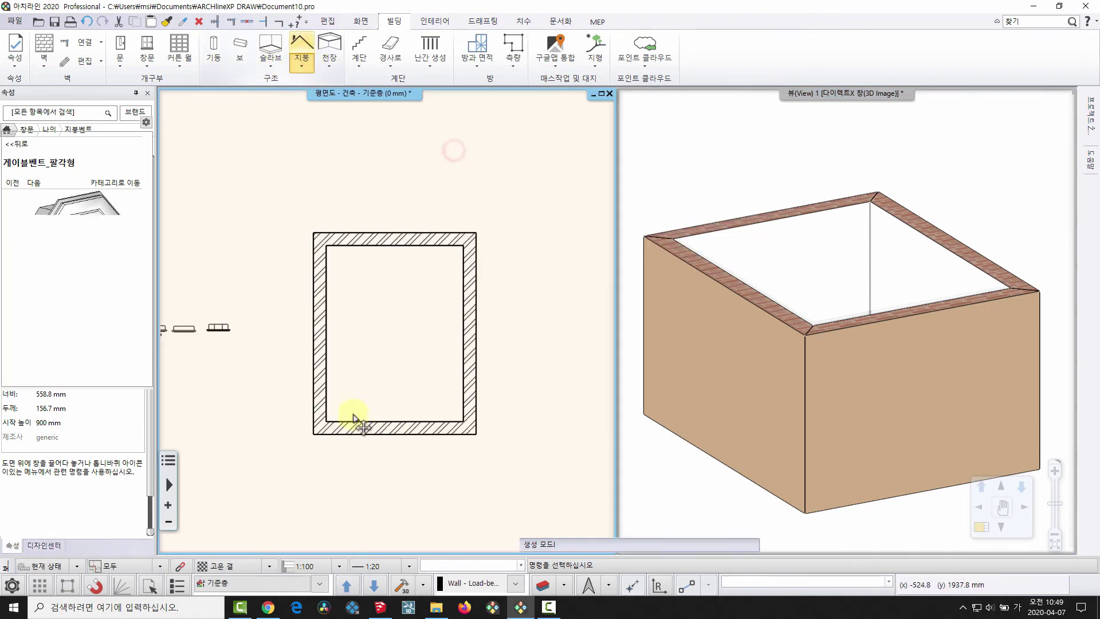
click(34, 152)
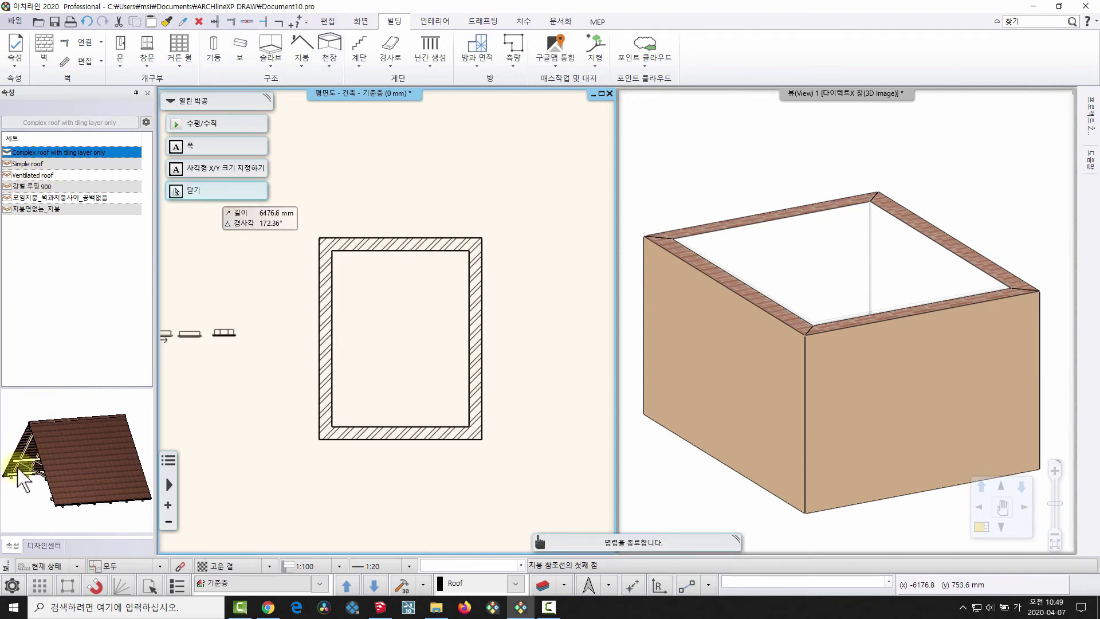
click(23, 164)
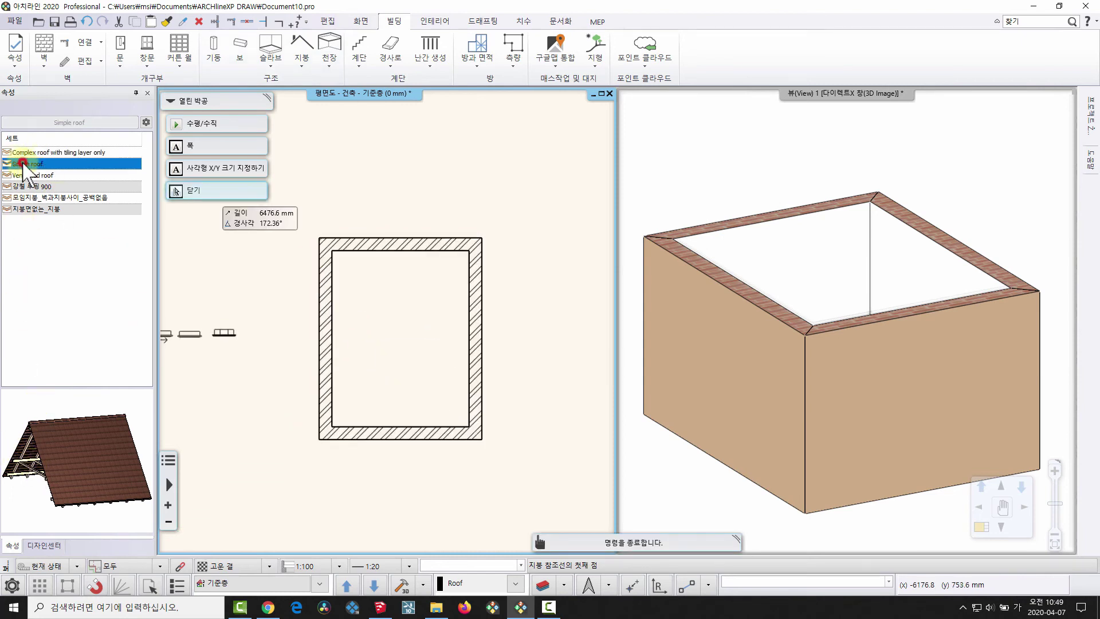
scroll(407, 360, up, 3)
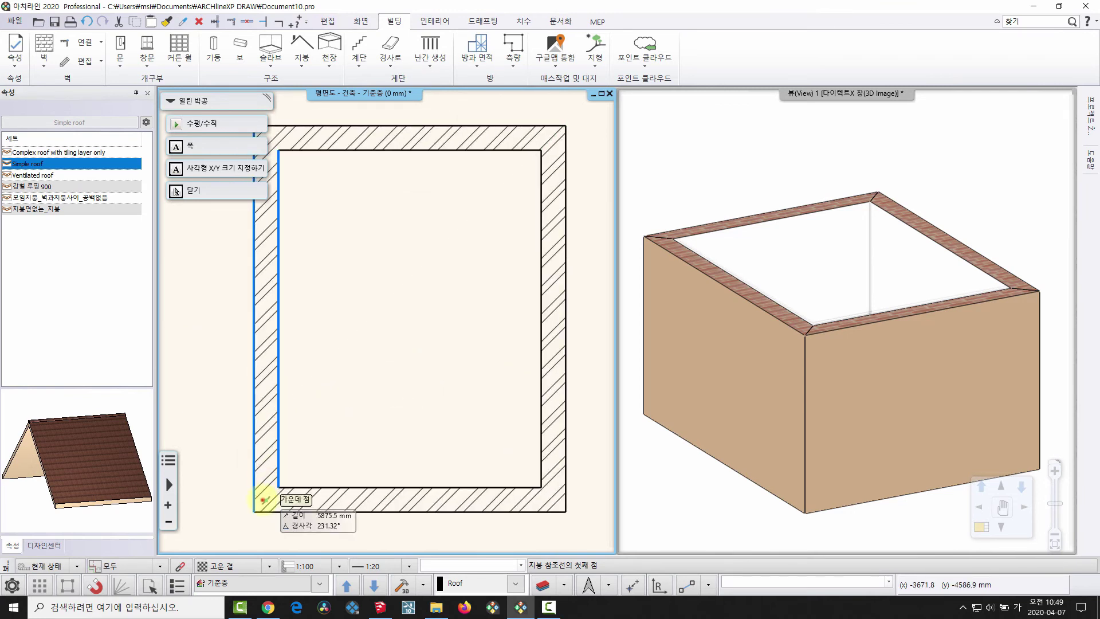
click(265, 500)
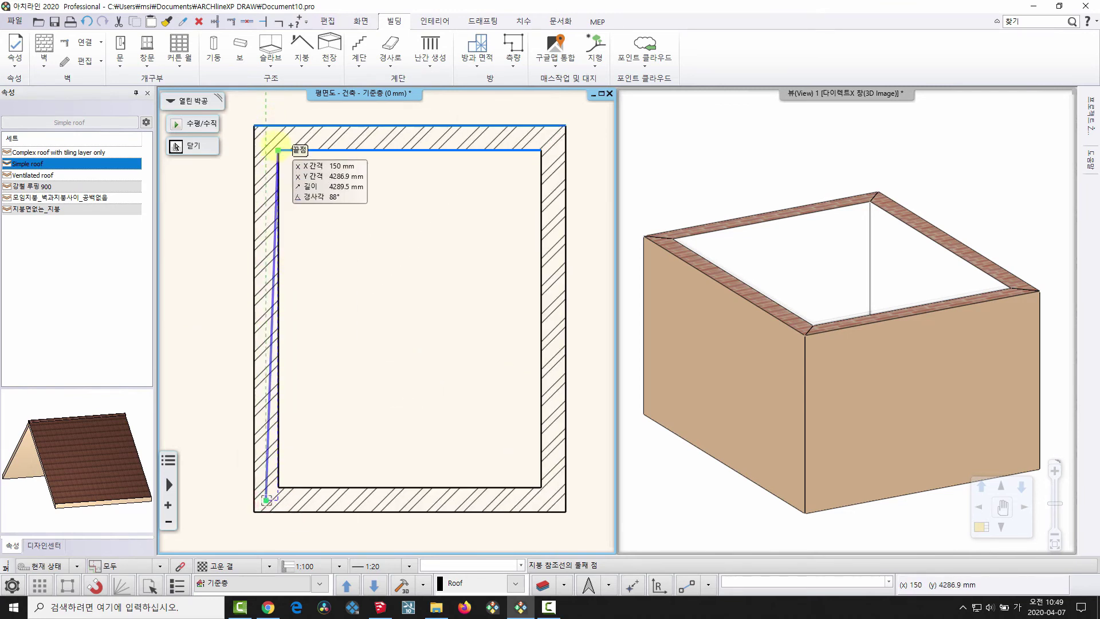
click(269, 137)
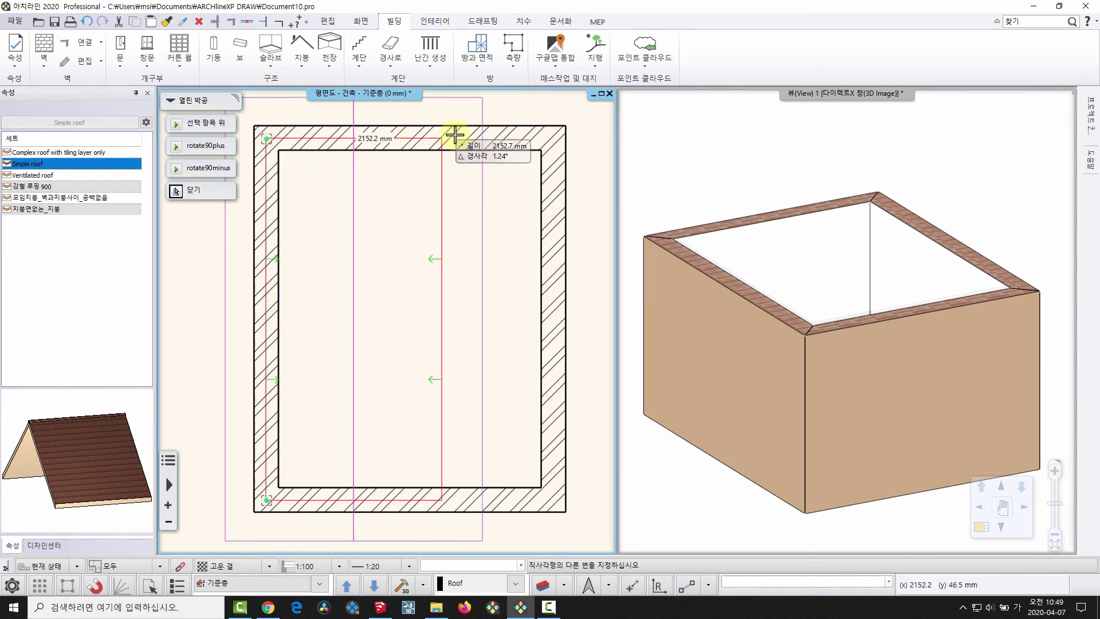
click(553, 138)
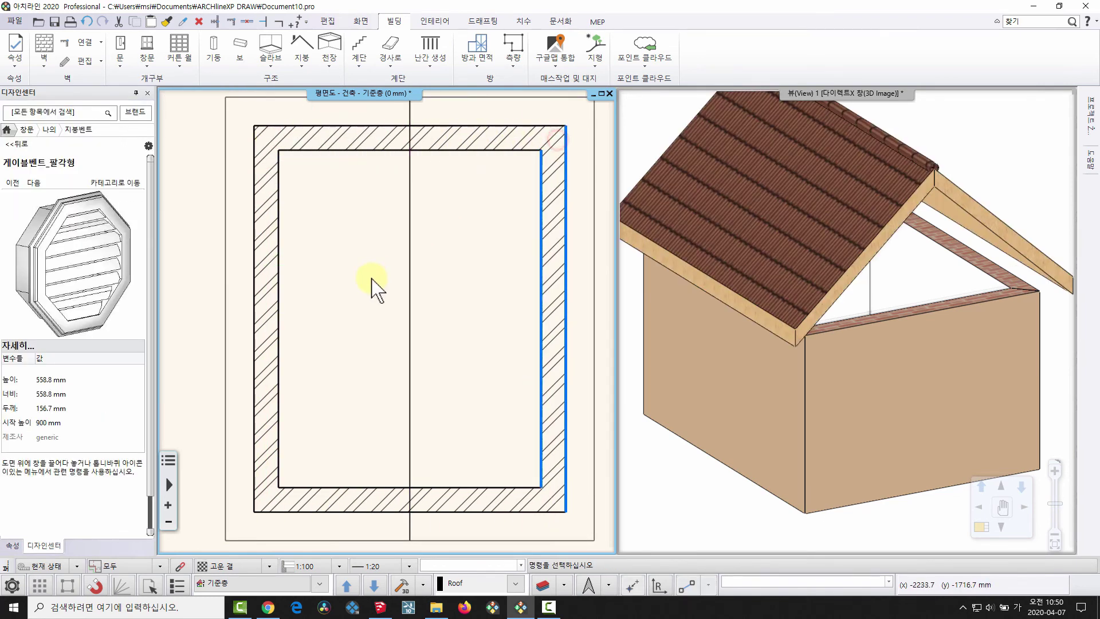
Raise the top of the front gable wall above the eaves so it fills the gable up to the roof
scroll(369, 292, down, 3)
scroll(369, 298, up, 1)
middle_drag(954, 322, 854, 330)
click(816, 373)
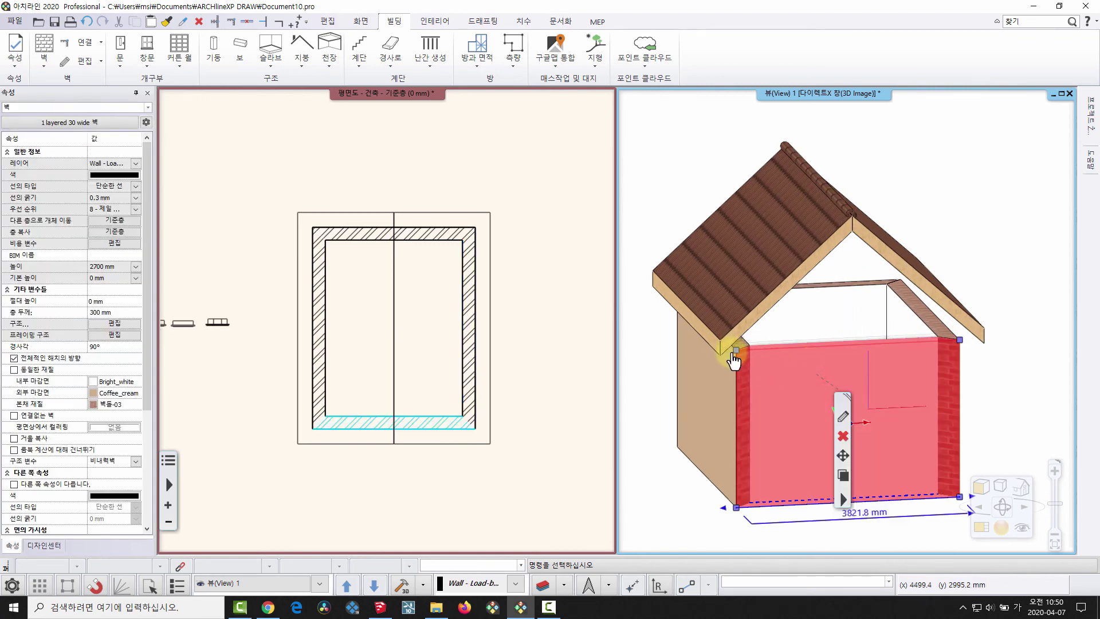
right_click(738, 356)
click(785, 345)
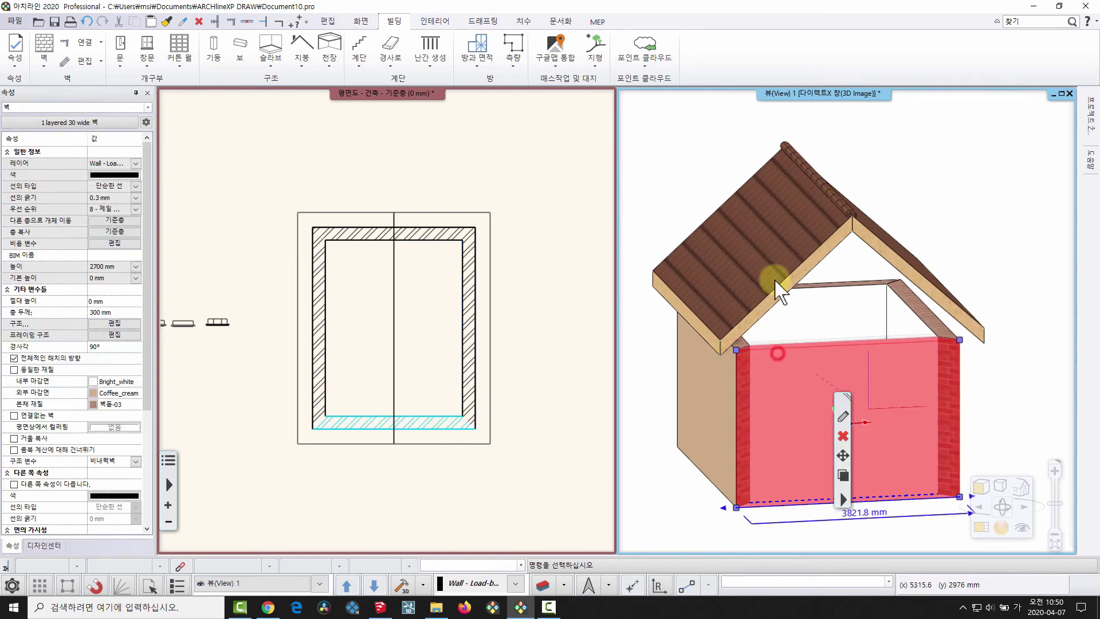
Raise the top plane of the left side wall above the roof slope so the wall meets the roof
click(723, 404)
click(718, 401)
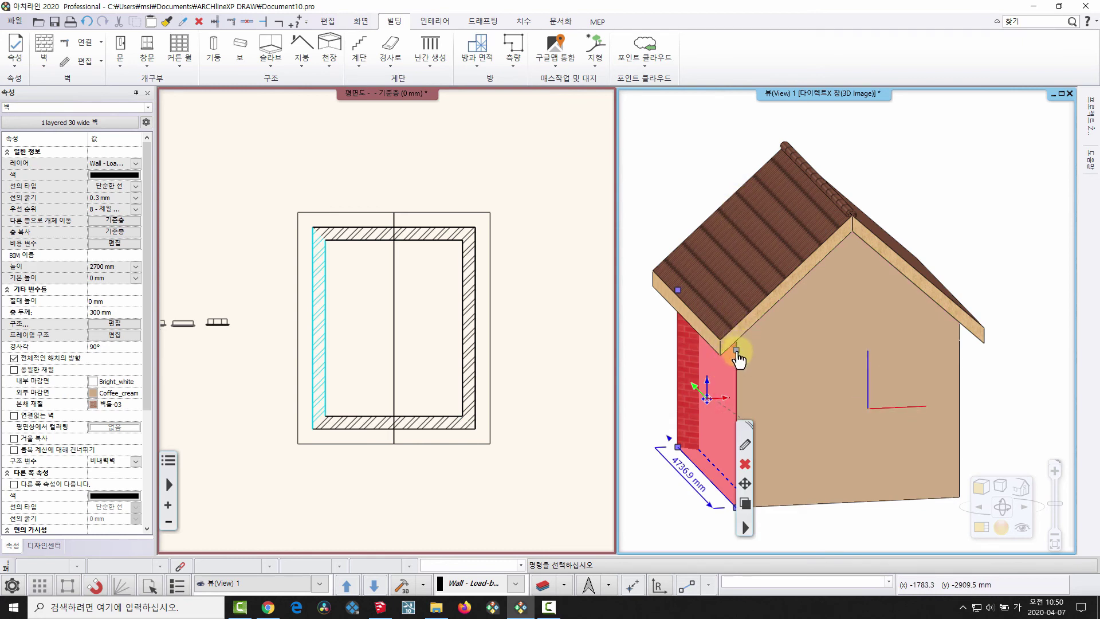
right_click(739, 359)
click(782, 359)
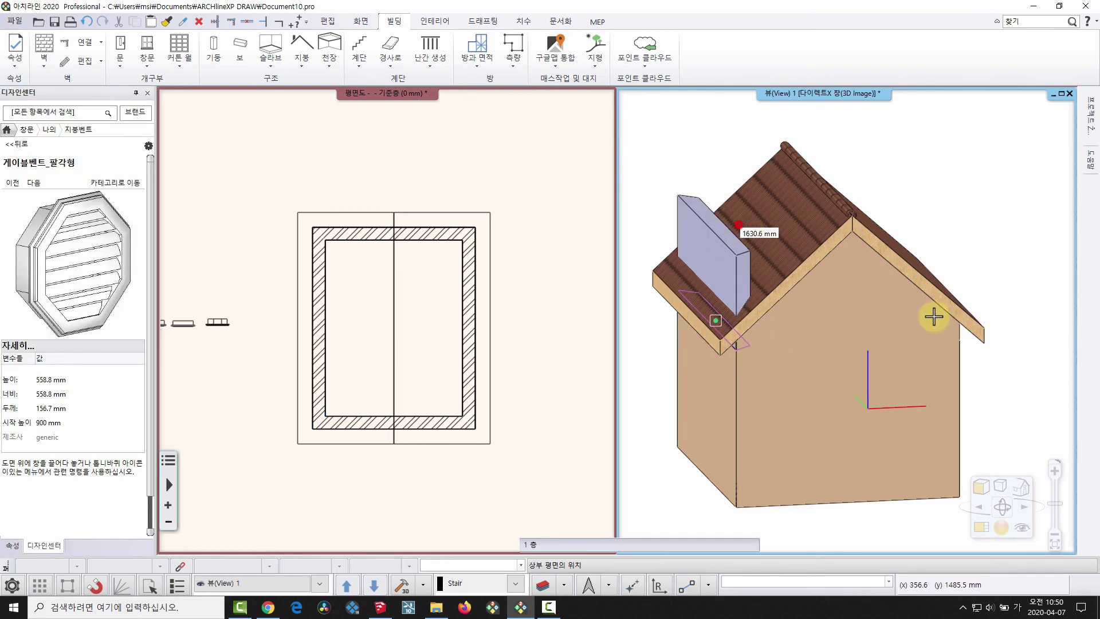
click(934, 317)
Raise the top plane of the right side wall above the roof slope to close it against the roof
middle_drag(952, 387, 751, 350)
click(837, 356)
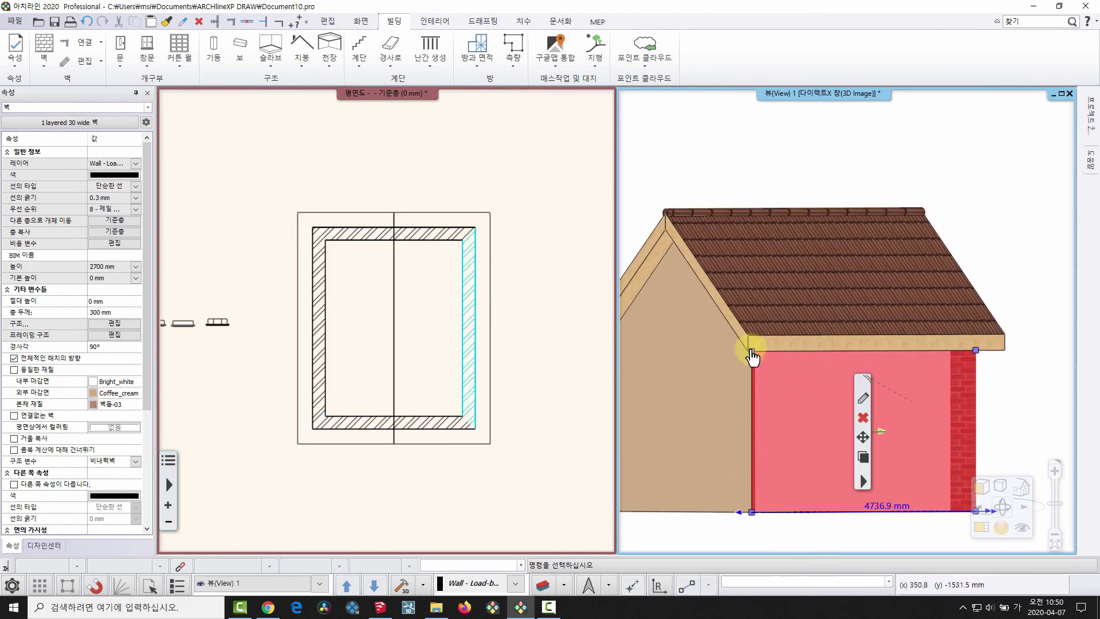
right_click(753, 356)
click(779, 358)
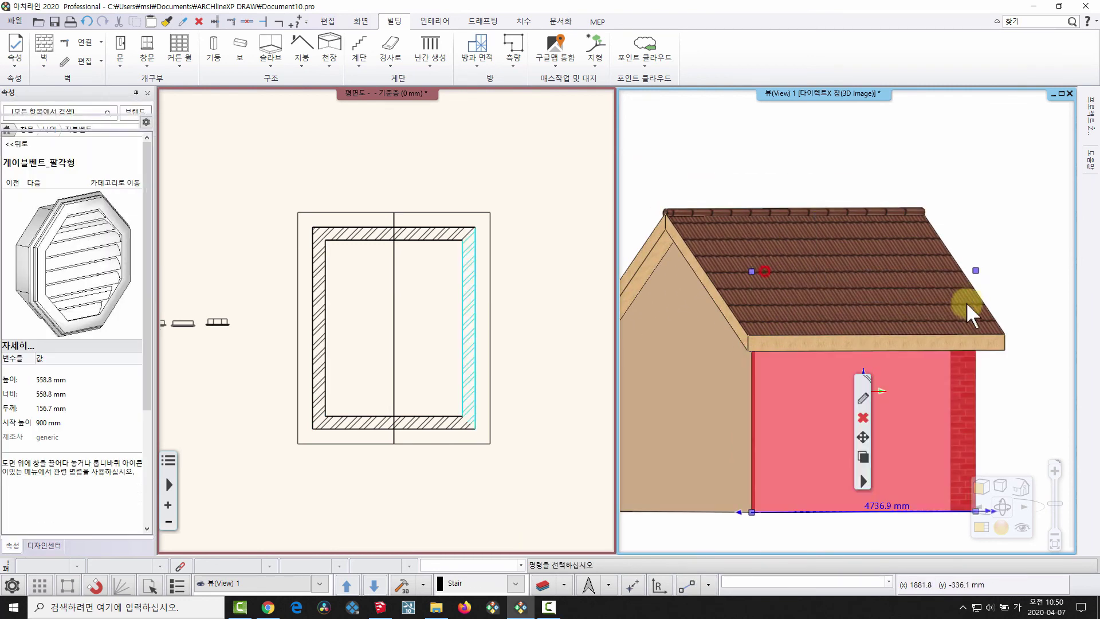
click(966, 302)
Raise the top plane of the rear gable wall above the ridge so it fills the rear gable
middle_drag(926, 363, 762, 412)
click(654, 390)
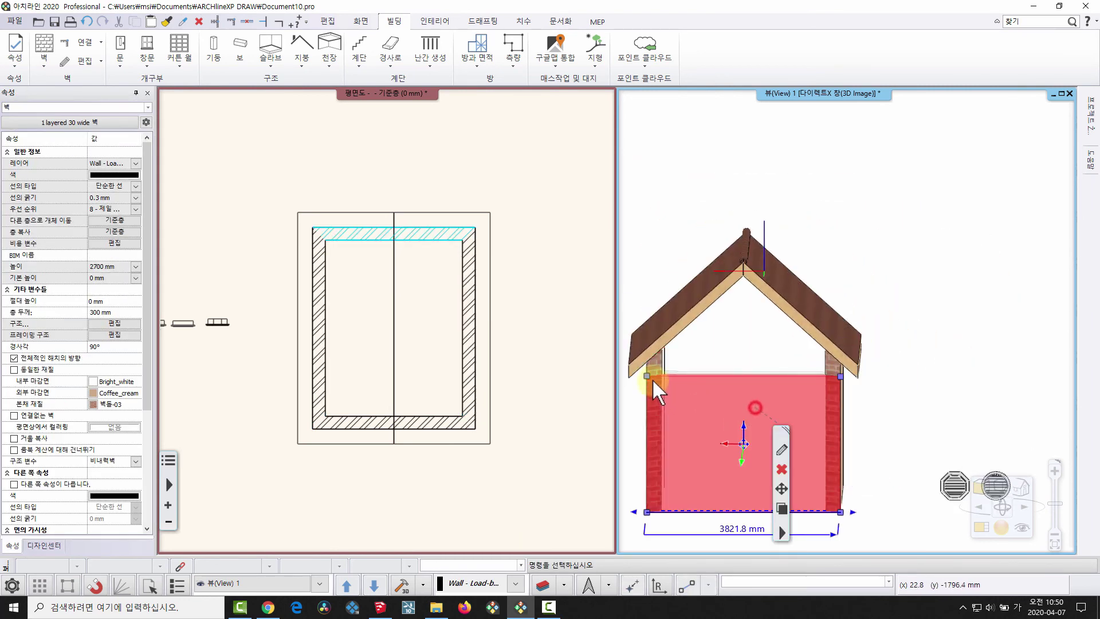
right_click(656, 307)
click(673, 310)
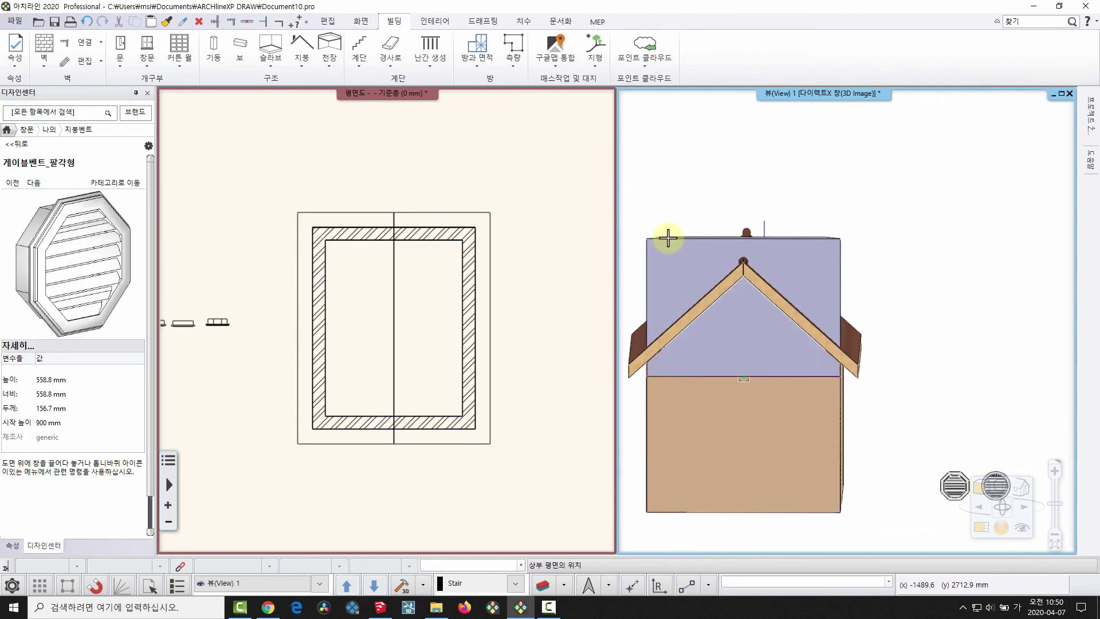
click(669, 238)
click(764, 353)
Place 게이블벤트_팔각형 in the front gable wall with 벽 끝점에서 배치하기, on the roof ridge line about 1911 mm from the wall corner
middle_drag(717, 373, 940, 385)
scroll(737, 344, up, 5)
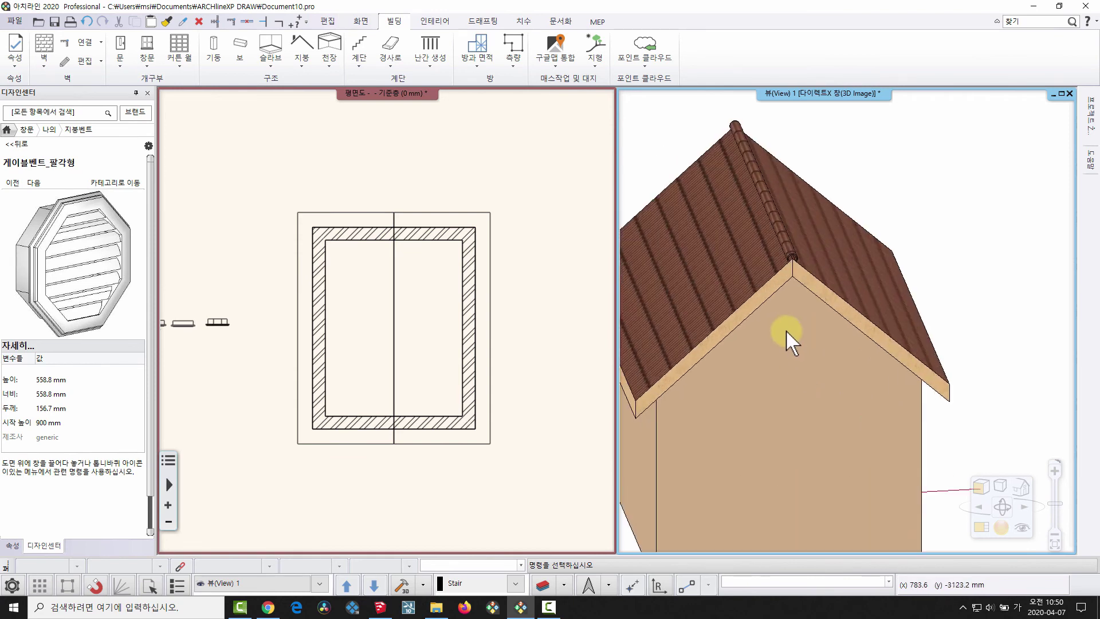
scroll(454, 323, up, 3)
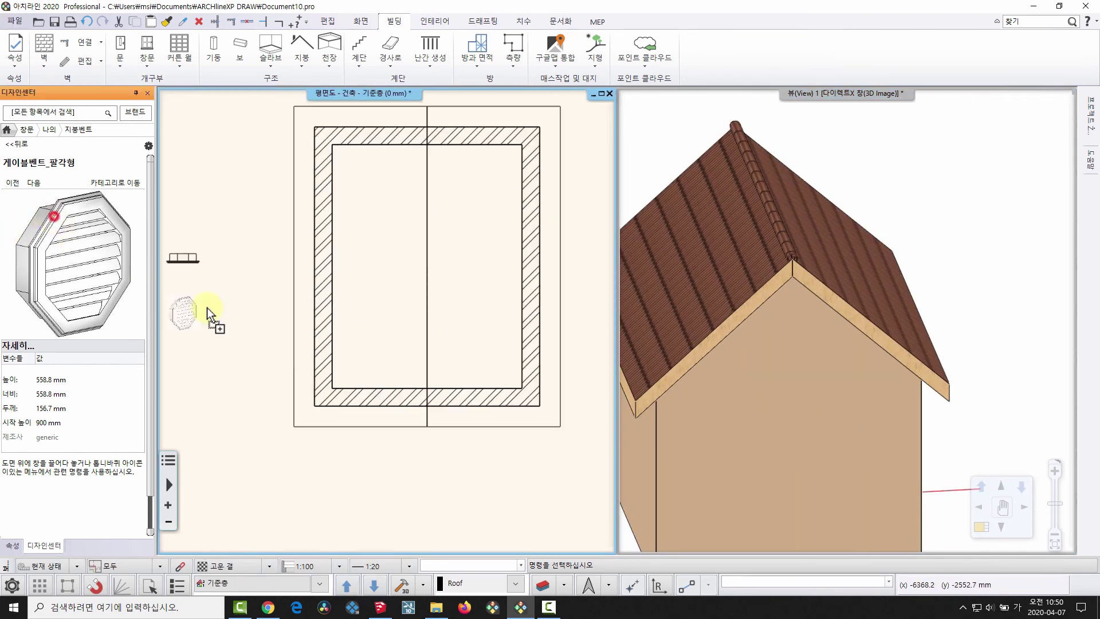
right_click(387, 310)
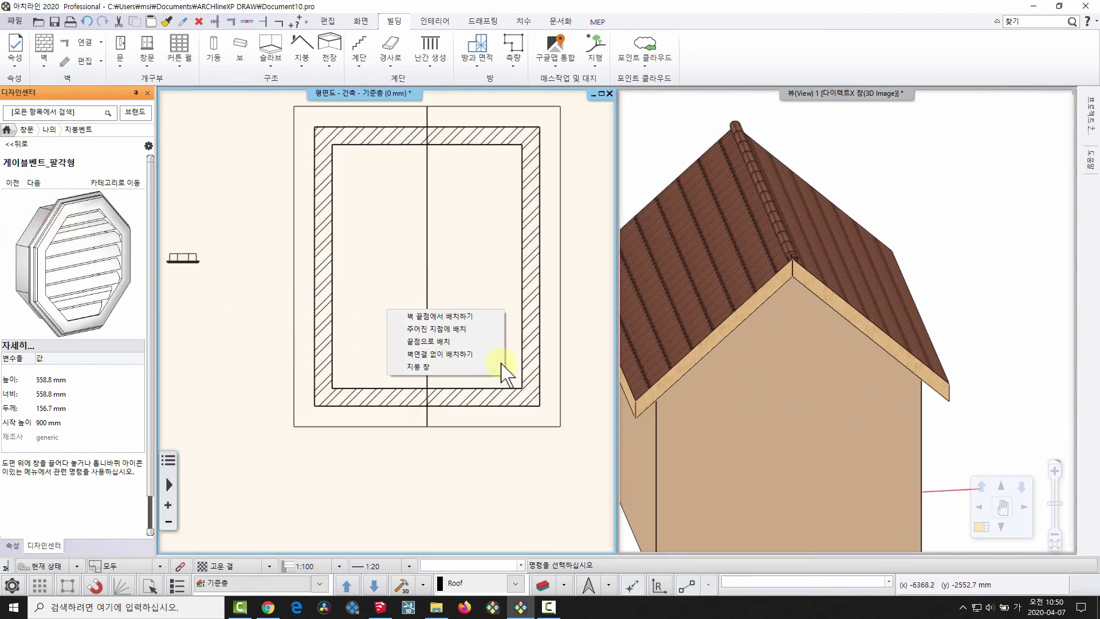
click(452, 315)
scroll(410, 393, up, 3)
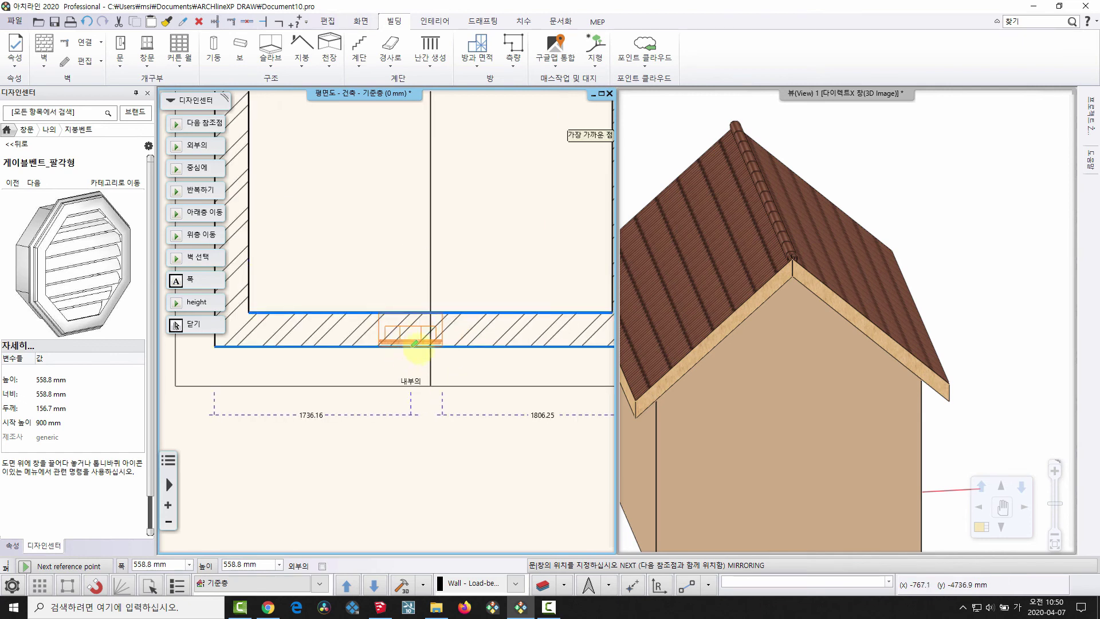
click(431, 346)
Set the front gable vent's distance from the wall (벽으로부터의 거리) to -30 mm
scroll(444, 361, up, 3)
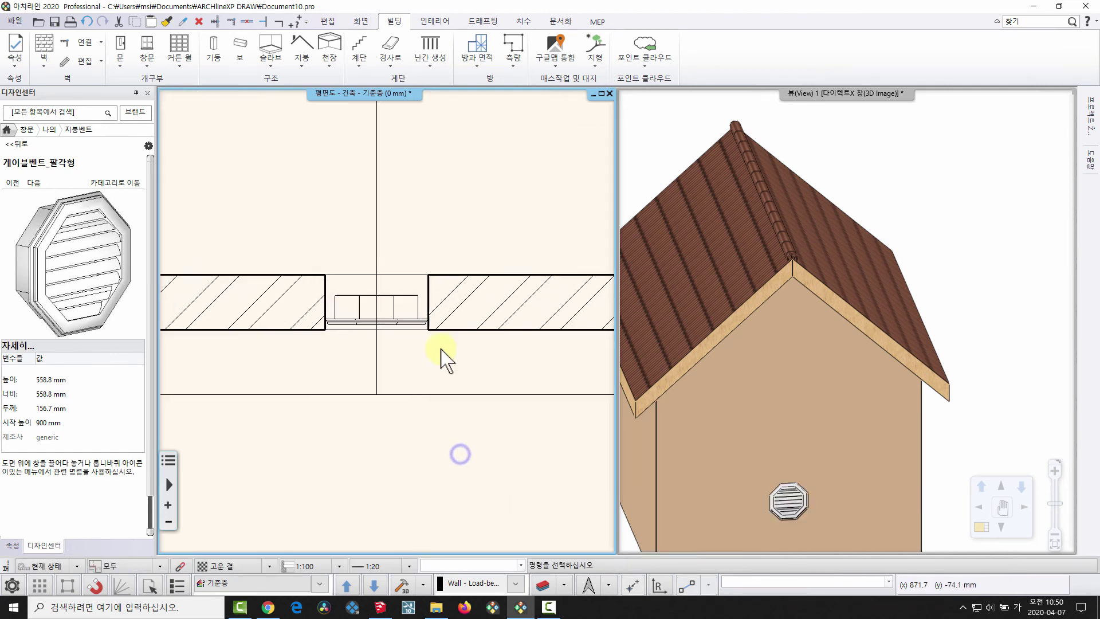
click(372, 301)
click(119, 301)
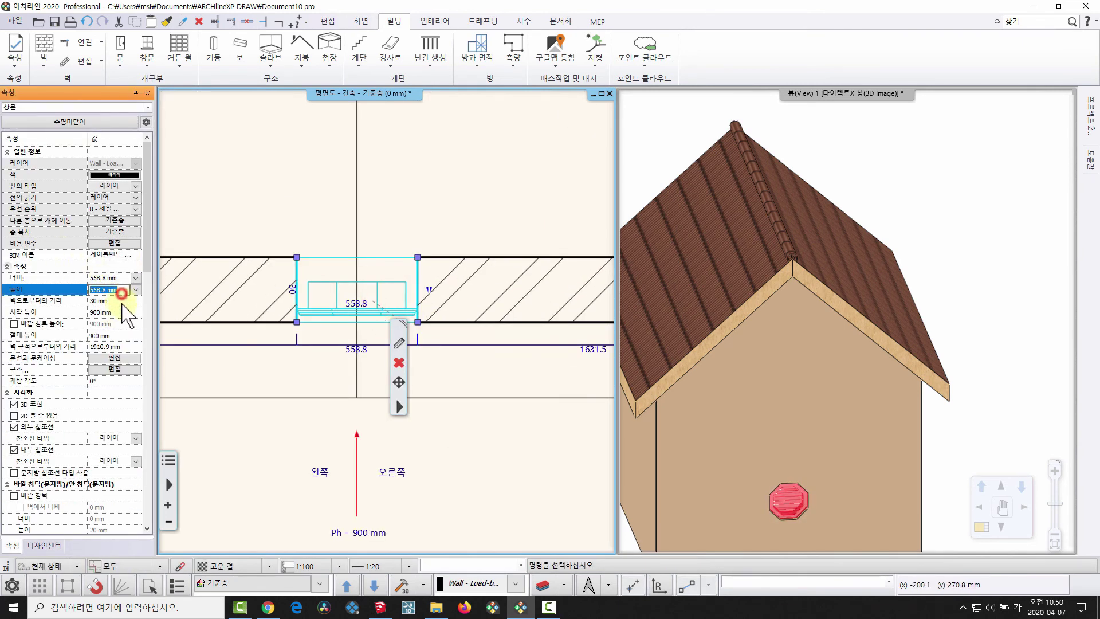
text(-30)
key(Return)
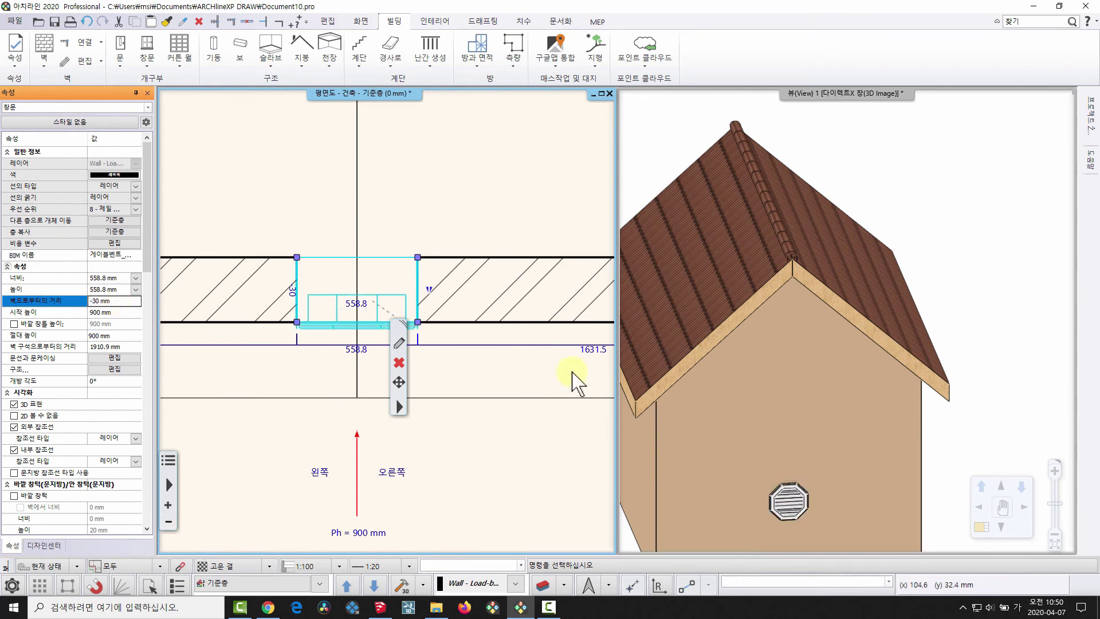
Set the front gable vent's start height (시작 높이) to 2800 mm
key(Escape)
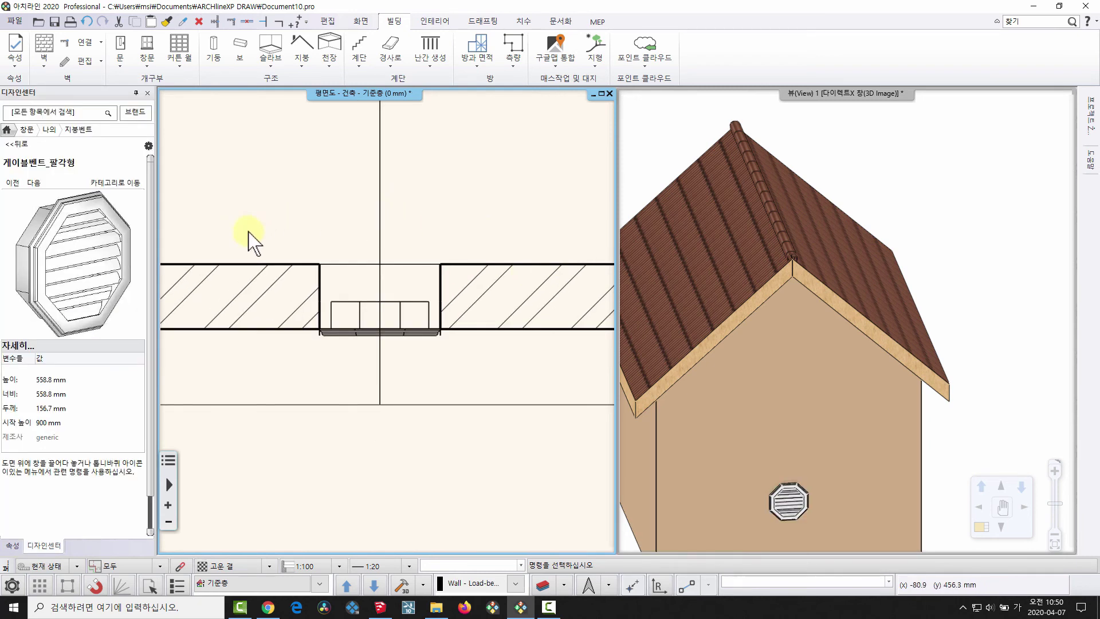
click(83, 412)
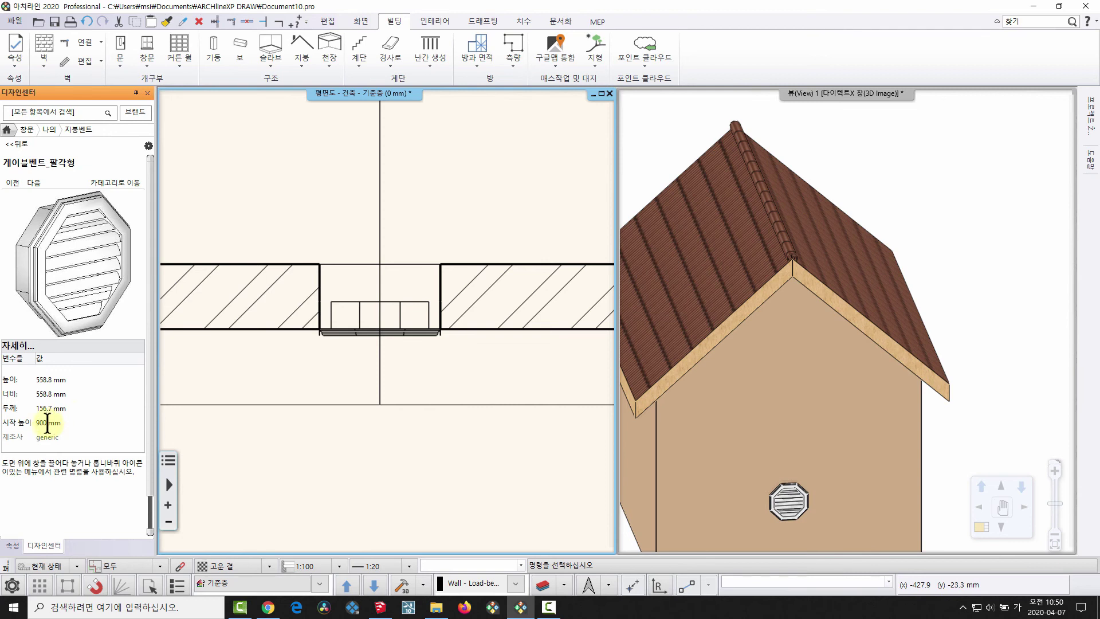
click(869, 406)
click(799, 386)
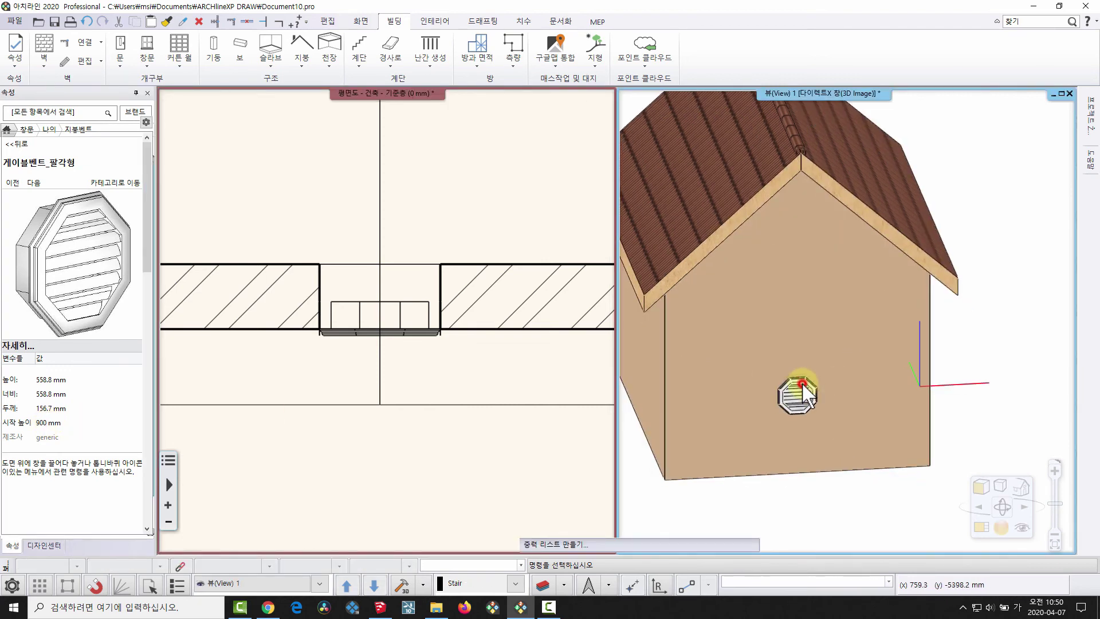
middle_drag(798, 390, 770, 285)
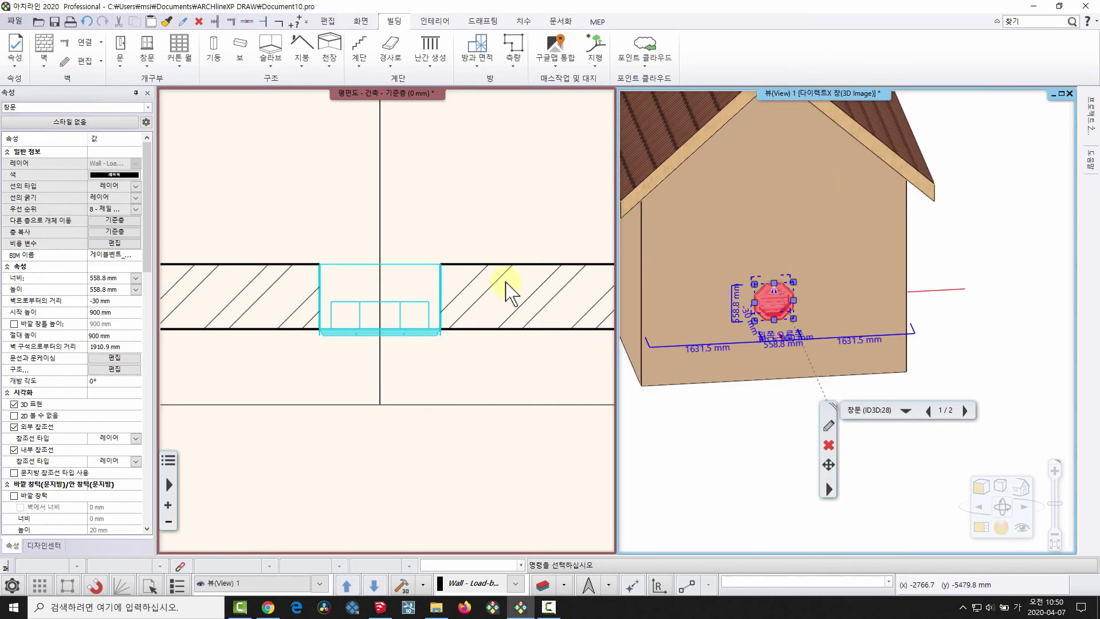
middle_drag(421, 266, 449, 277)
middle_drag(749, 334, 758, 373)
key(Escape)
middle_drag(435, 330, 434, 356)
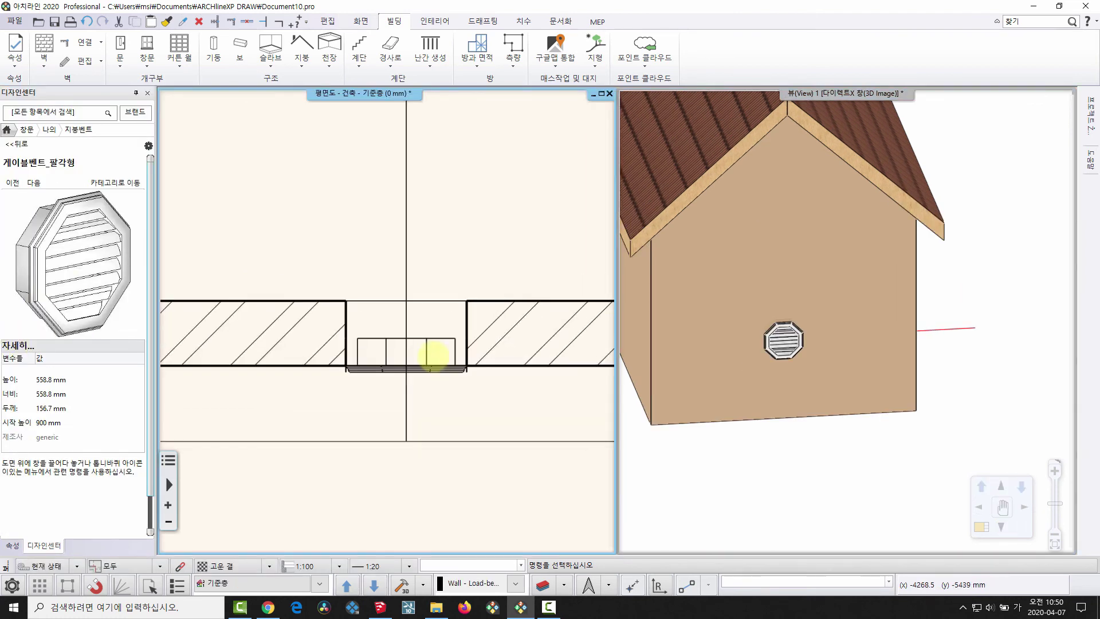
click(434, 351)
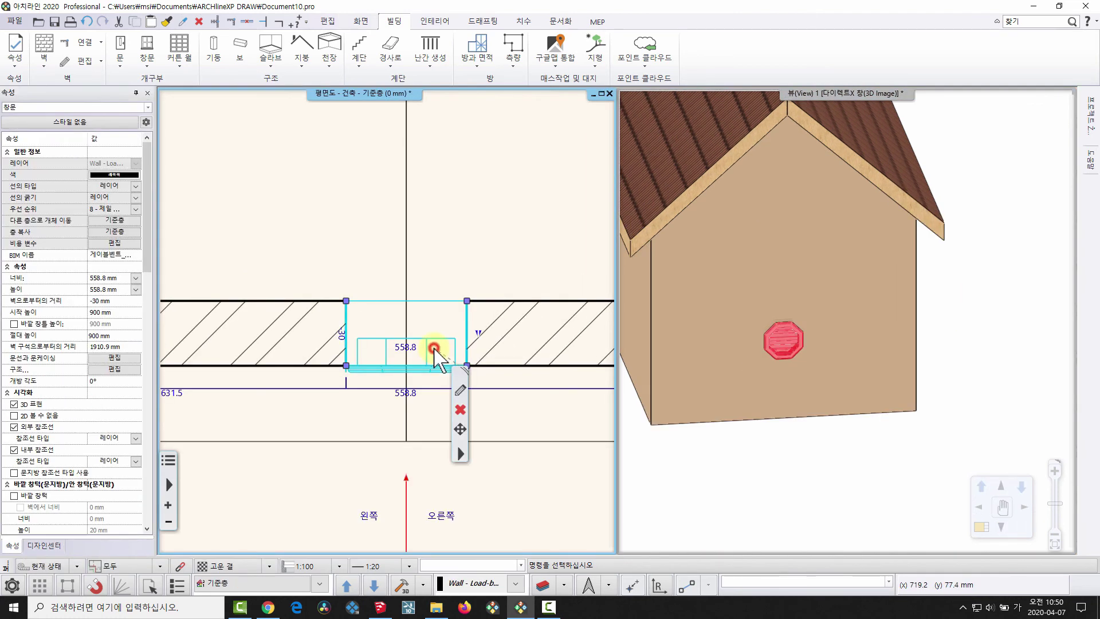
click(116, 312)
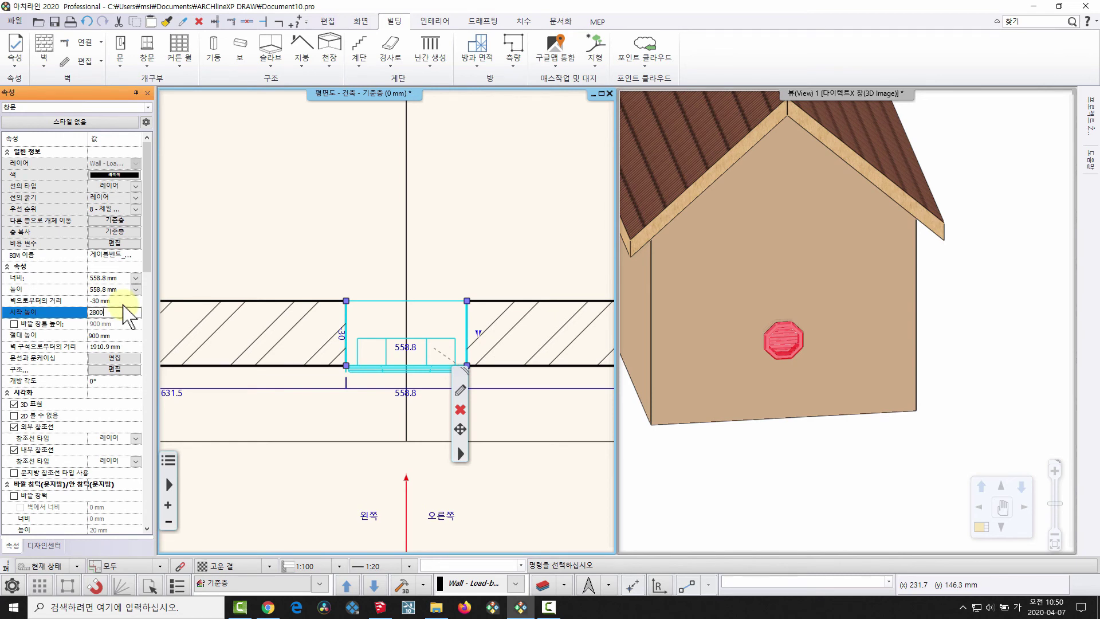
key(Return)
Examine the octagonal vent's position in the front gable wall beneath the roof from several 3D angles
click(817, 326)
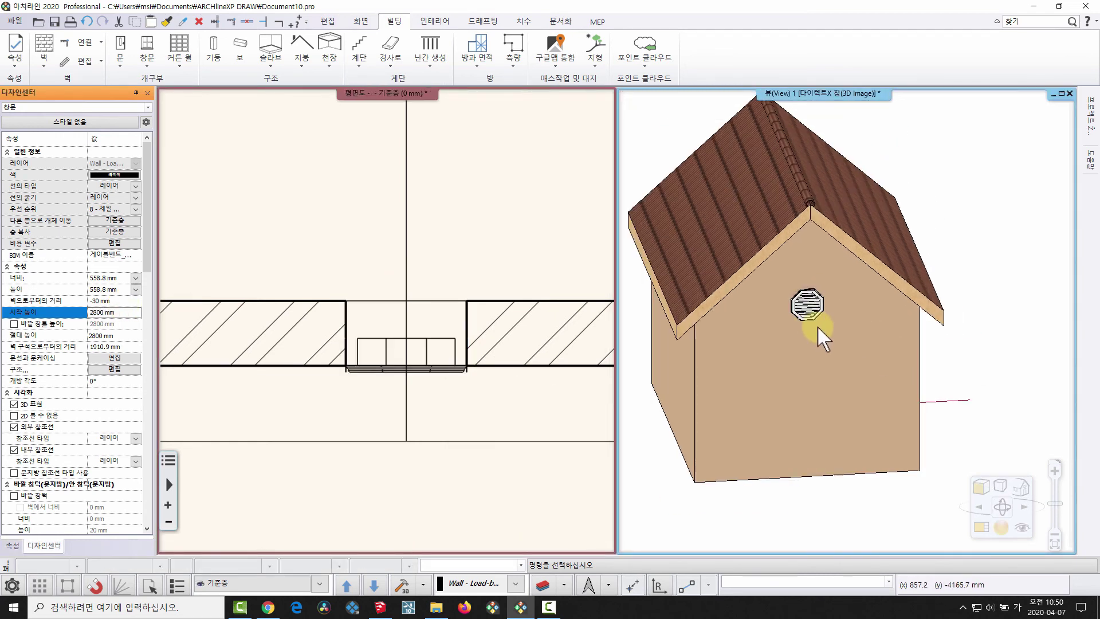
scroll(854, 275, up, 3)
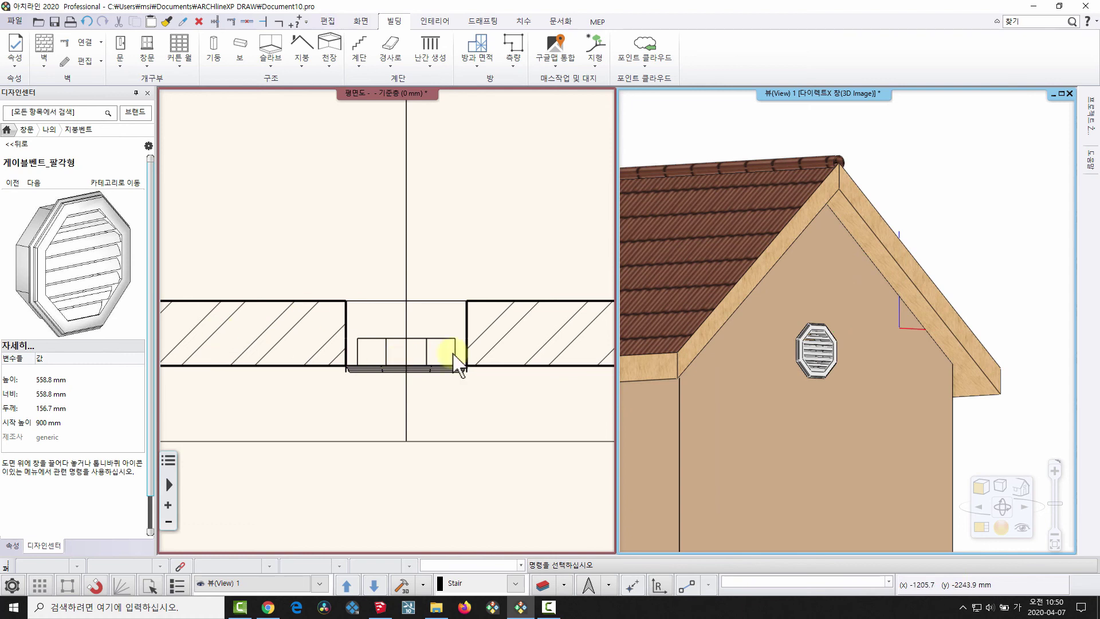
scroll(882, 367, up, 5)
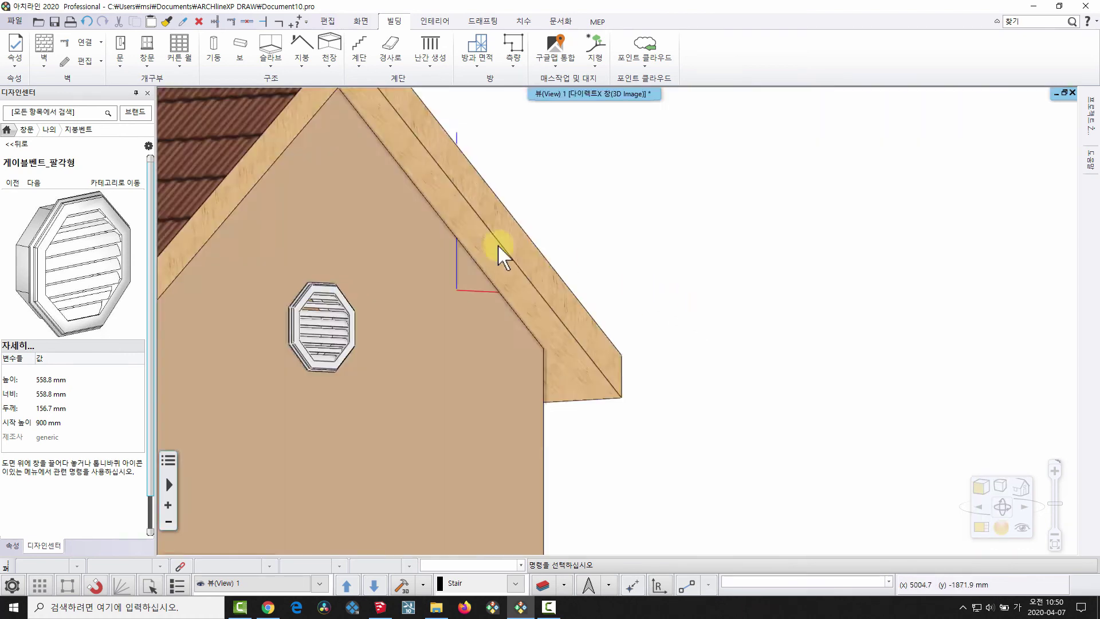
scroll(497, 244, down, 5)
middle_drag(596, 305, 549, 386)
scroll(514, 323, up, 4)
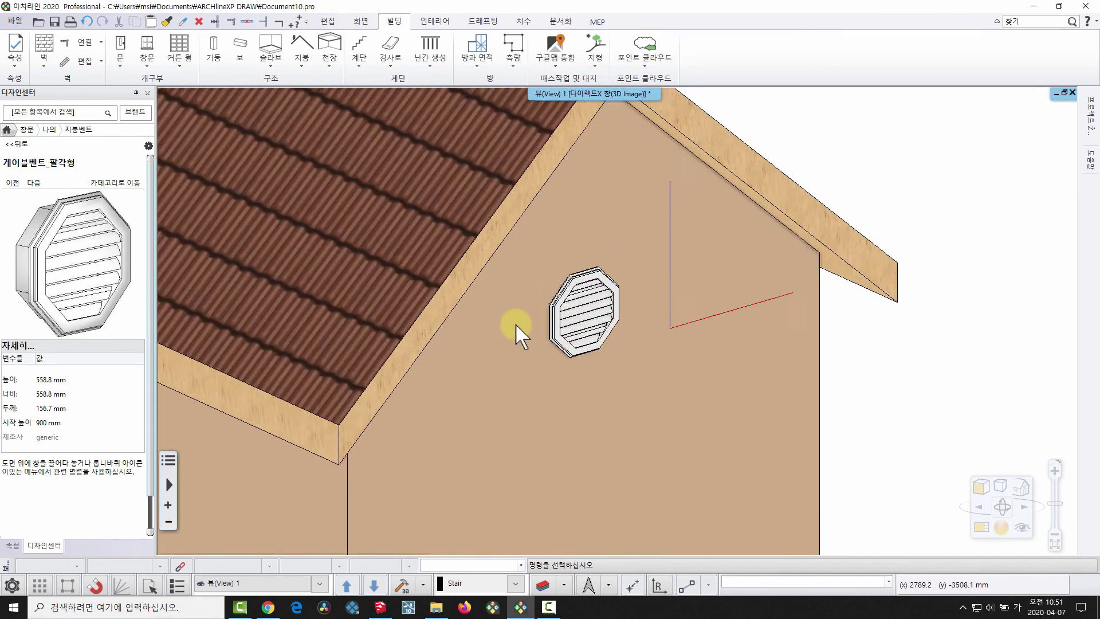
scroll(516, 322, up, 1)
middle_drag(519, 318, 535, 307)
Examine in the floor plan how the front gable vent sits in its wall opening, and view the house in 3D
key(F4)
scroll(356, 354, up, 3)
middle_drag(361, 352, 402, 331)
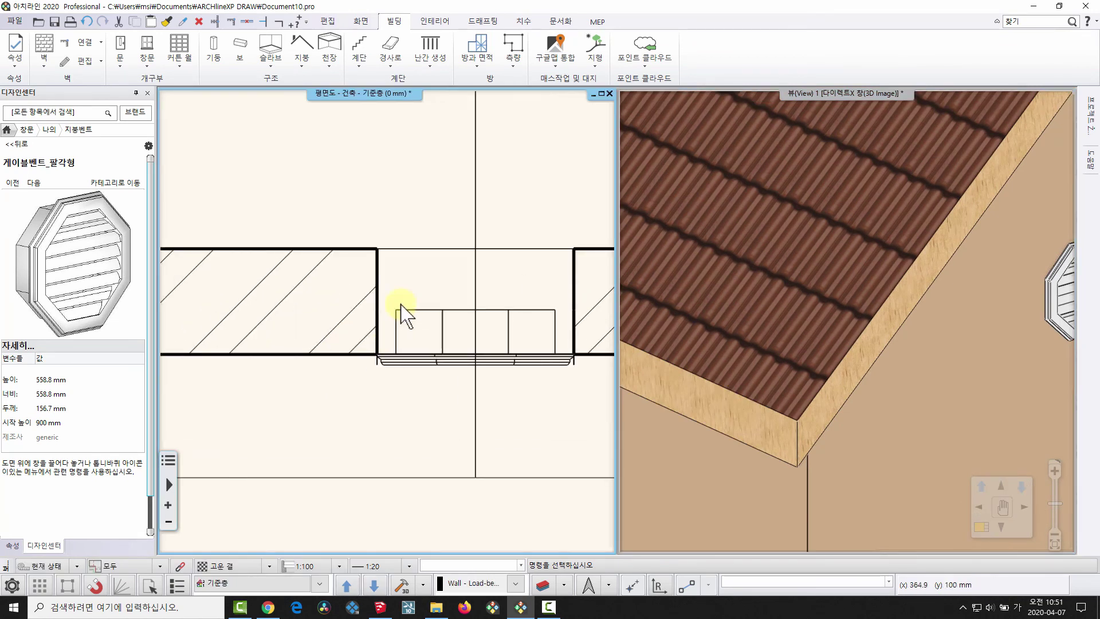
click(413, 315)
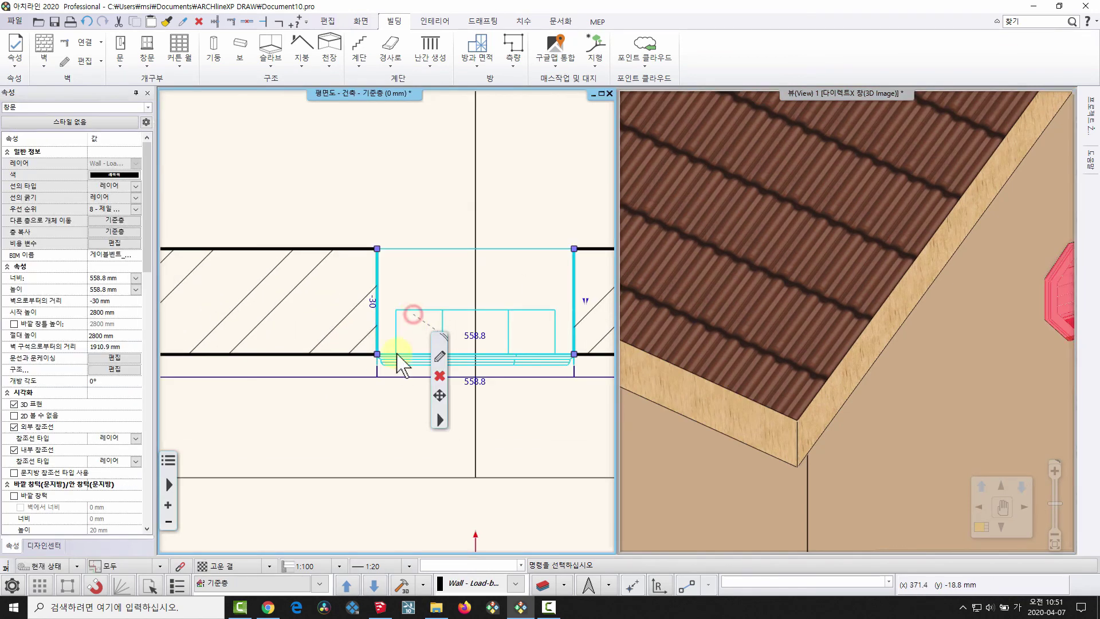
key(Escape)
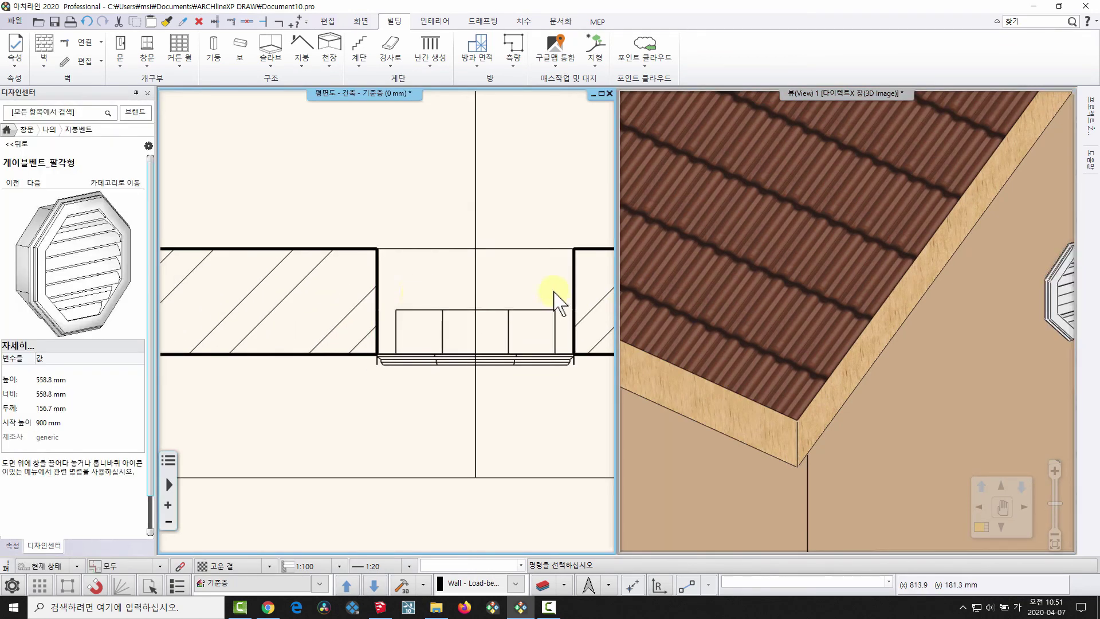
middle_drag(367, 296, 293, 316)
click(377, 328)
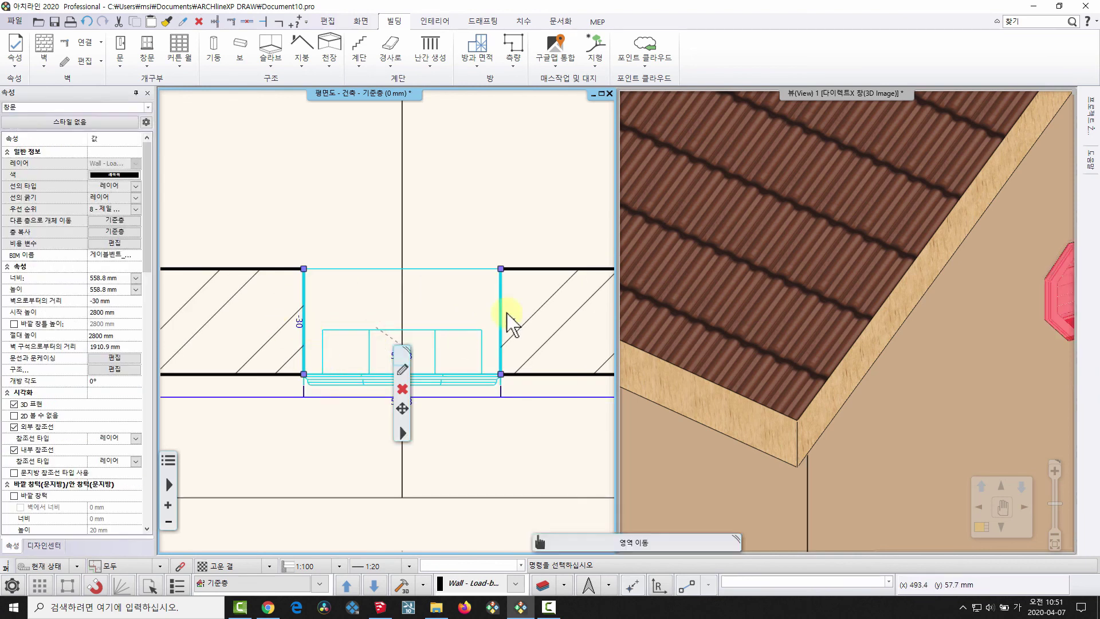
middle_drag(754, 322, 750, 374)
key(Escape)
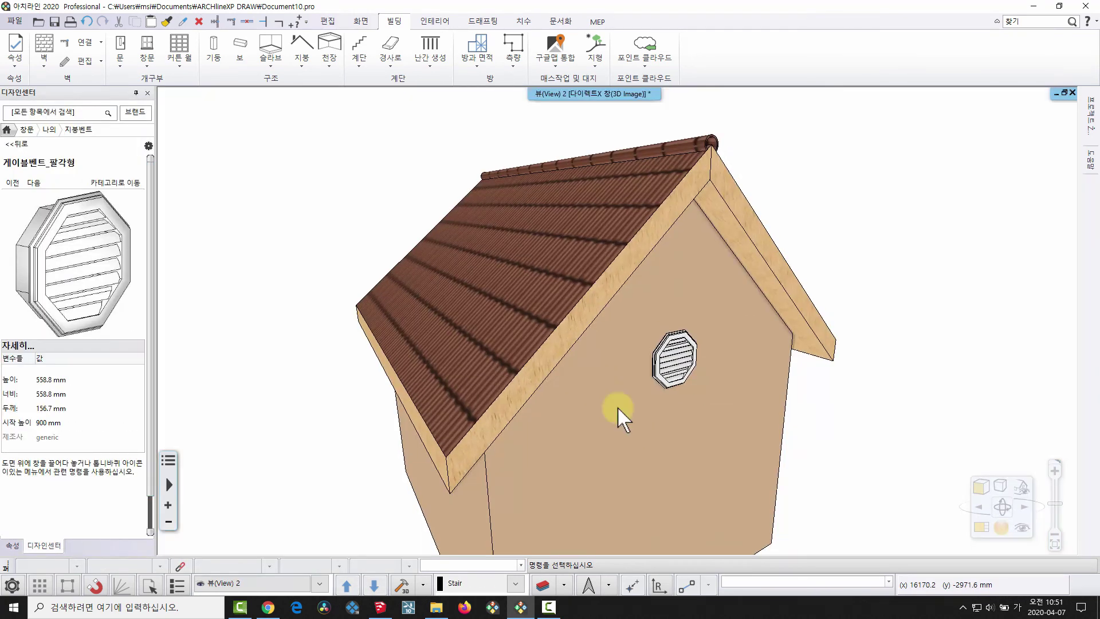
middle_drag(618, 406, 677, 377)
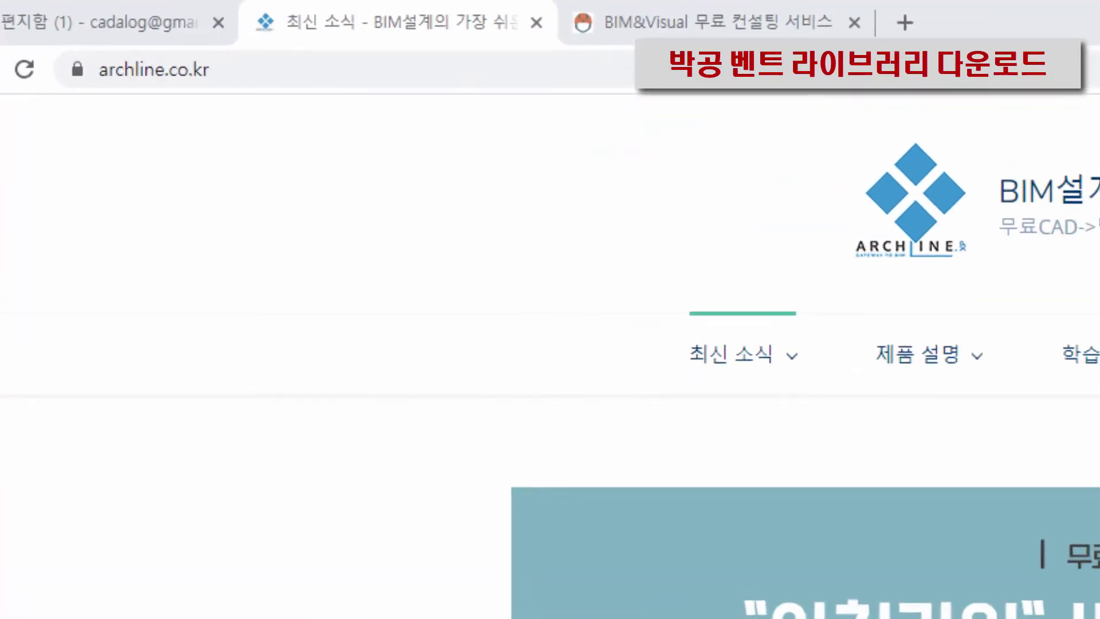
Switch to the browser, open the 다운로드 page of archline.co.kr and locate the 벤트 창_라이러리 추가 link
drag(222, 71, 87, 74)
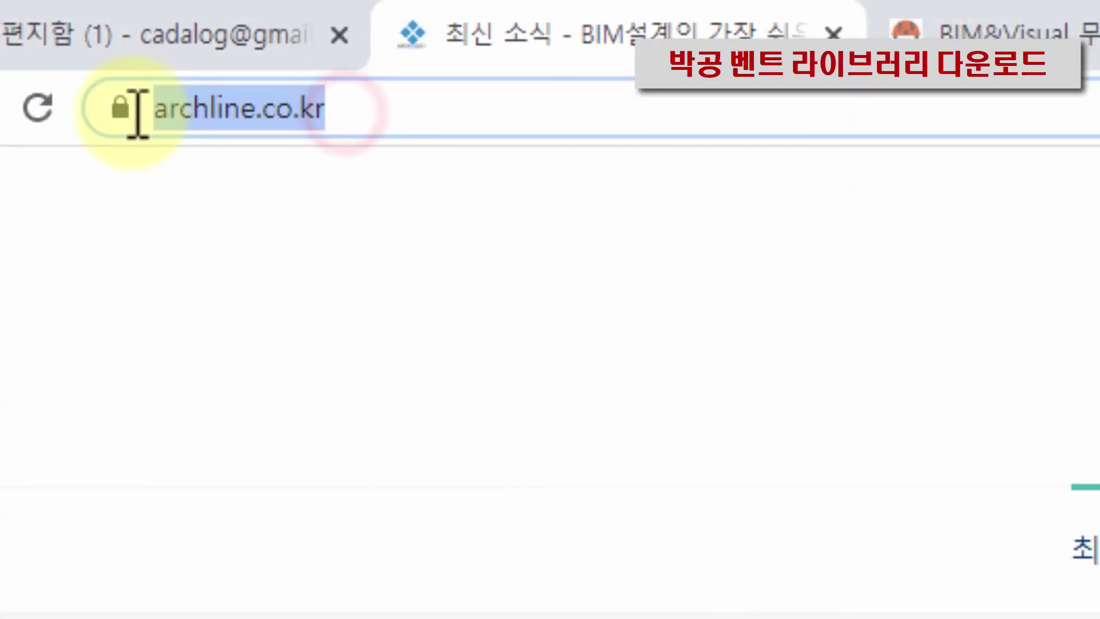
click(189, 240)
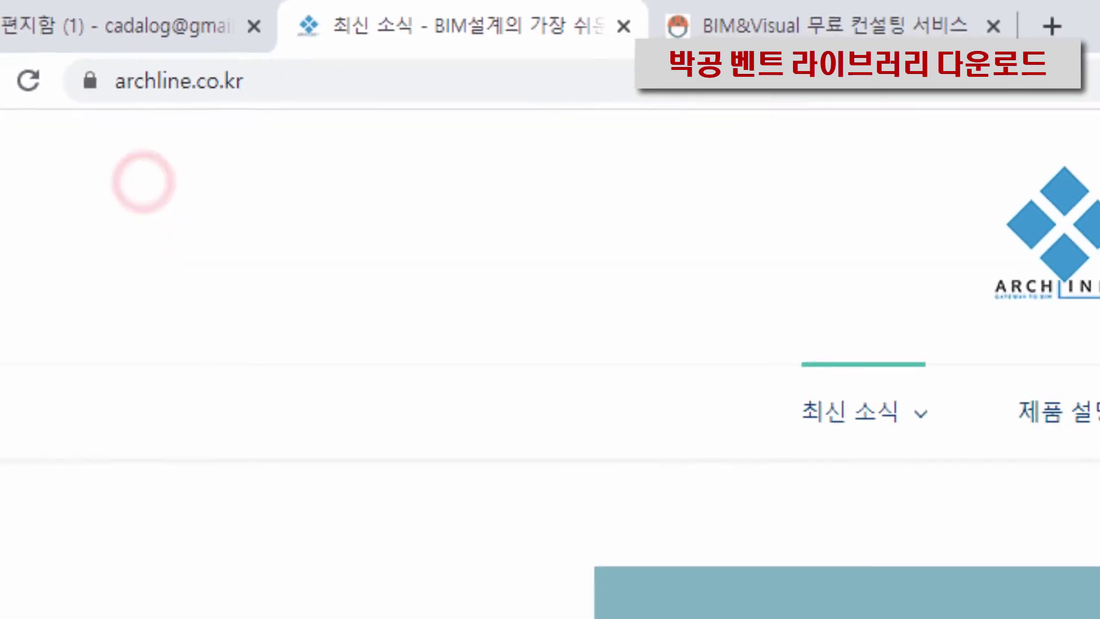
click(812, 198)
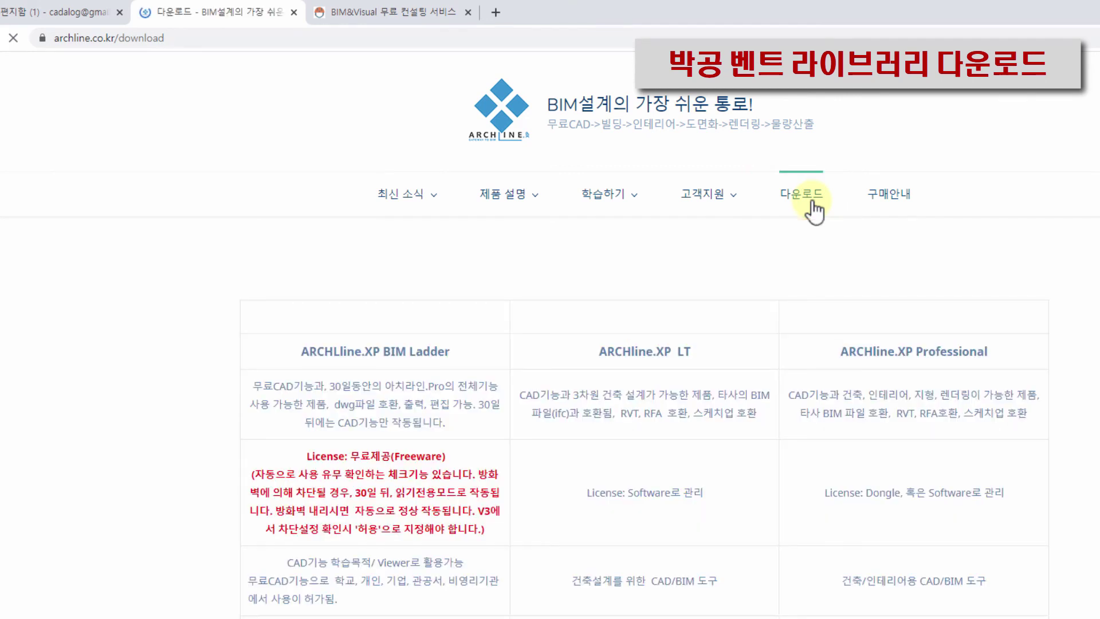
drag(1093, 145, 1086, 401)
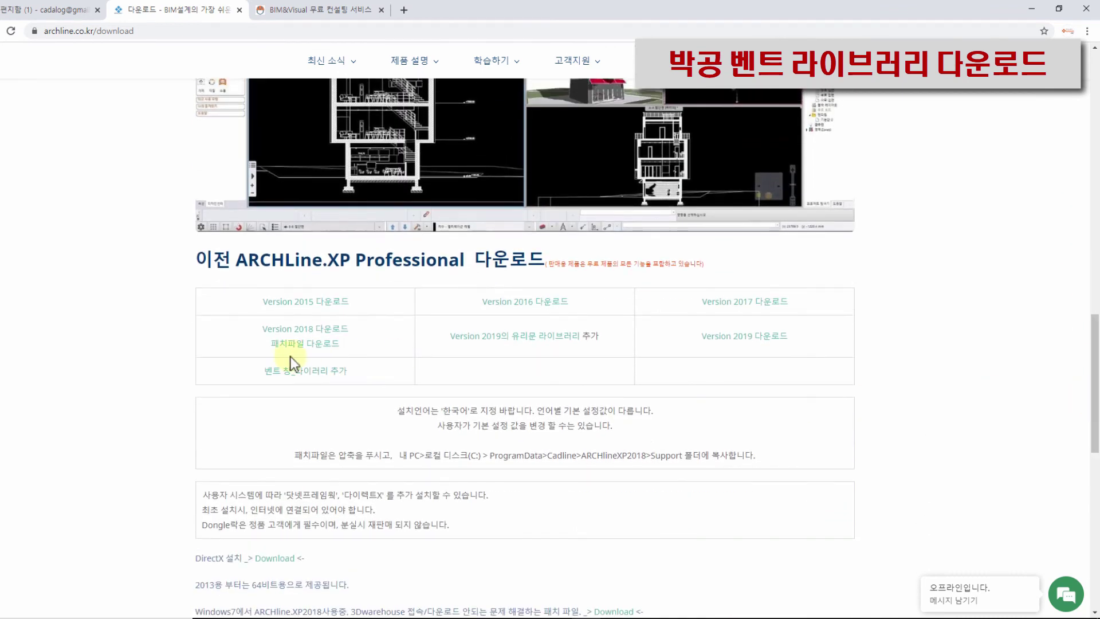
drag(256, 372, 369, 375)
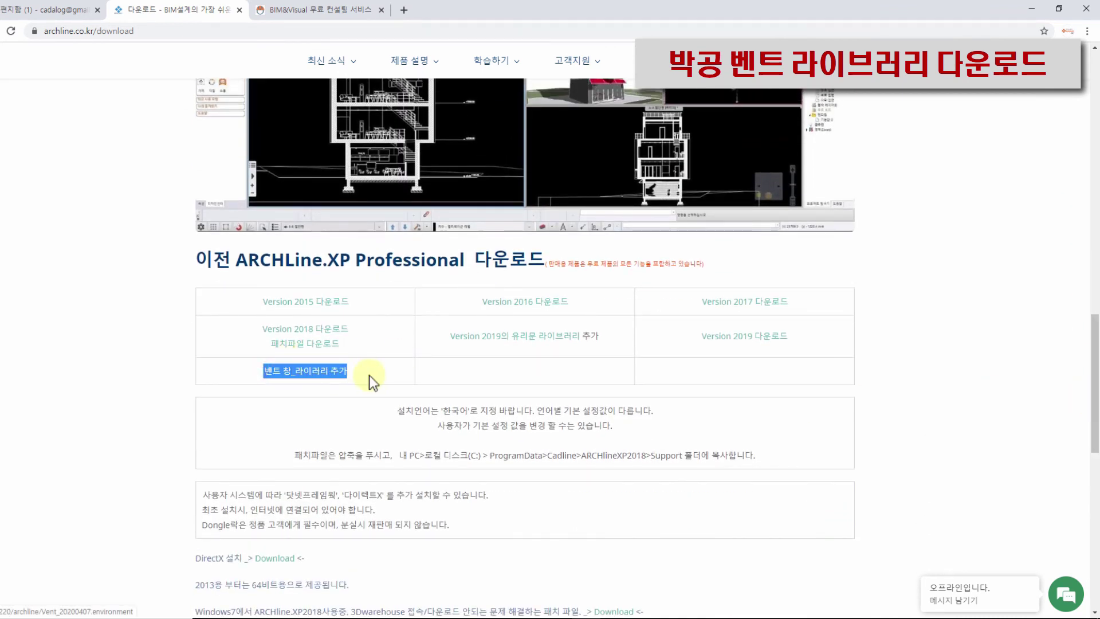
click(369, 376)
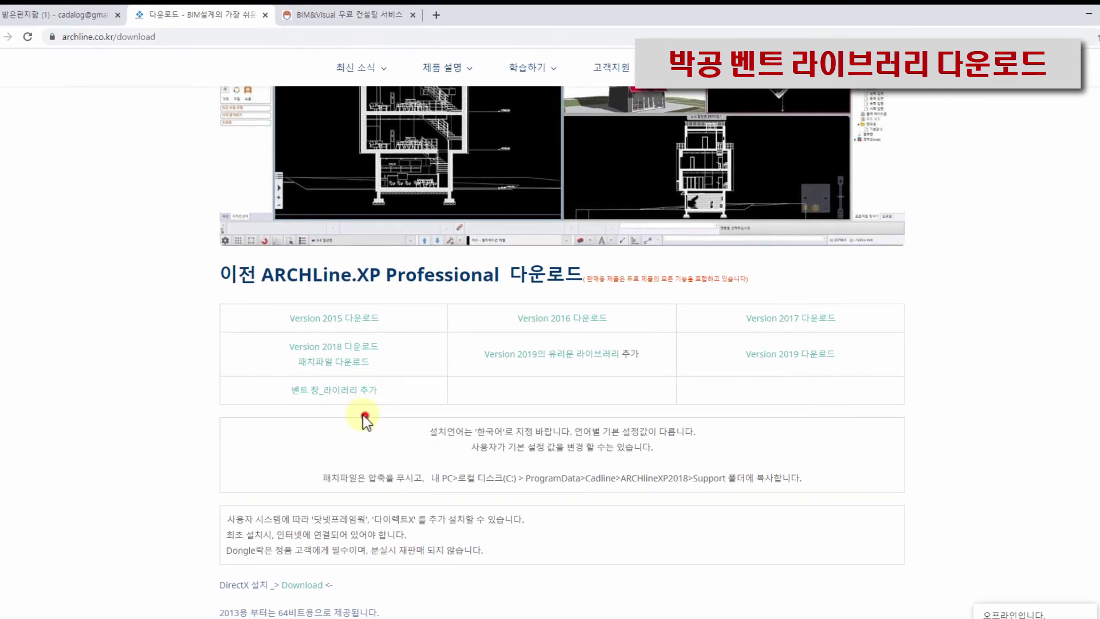